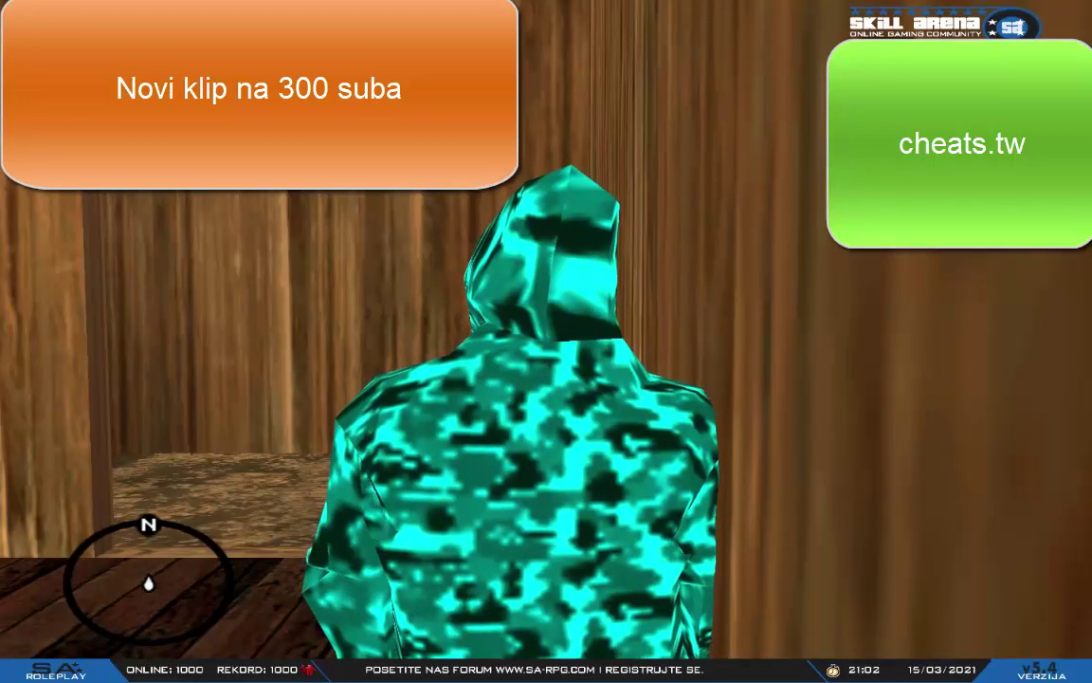
# - Run Panic Mode from the CHEATS.TW menu and confirm it
pyautogui.press('Insert')
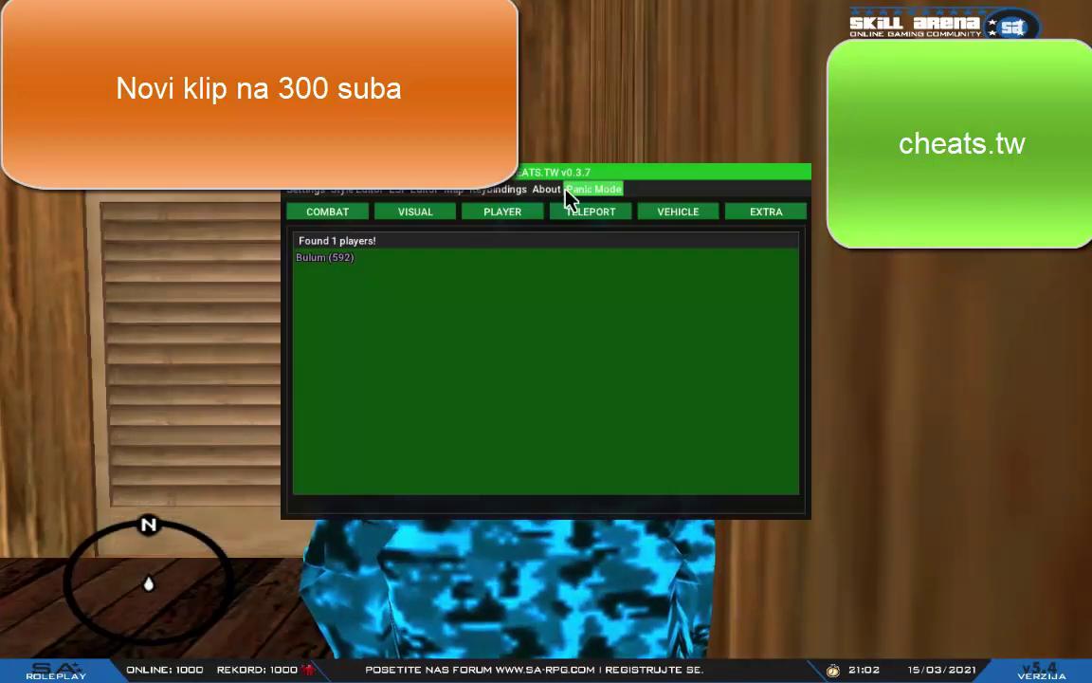
pyautogui.click(580, 192)
pyautogui.click(574, 493)
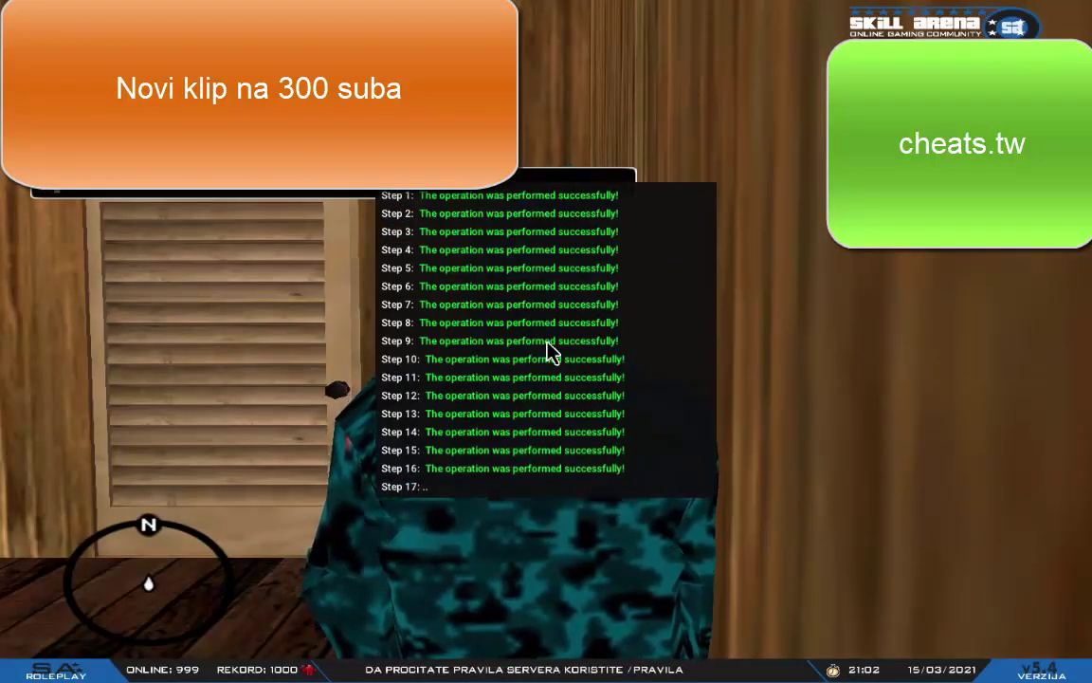
pyautogui.press('Escape')
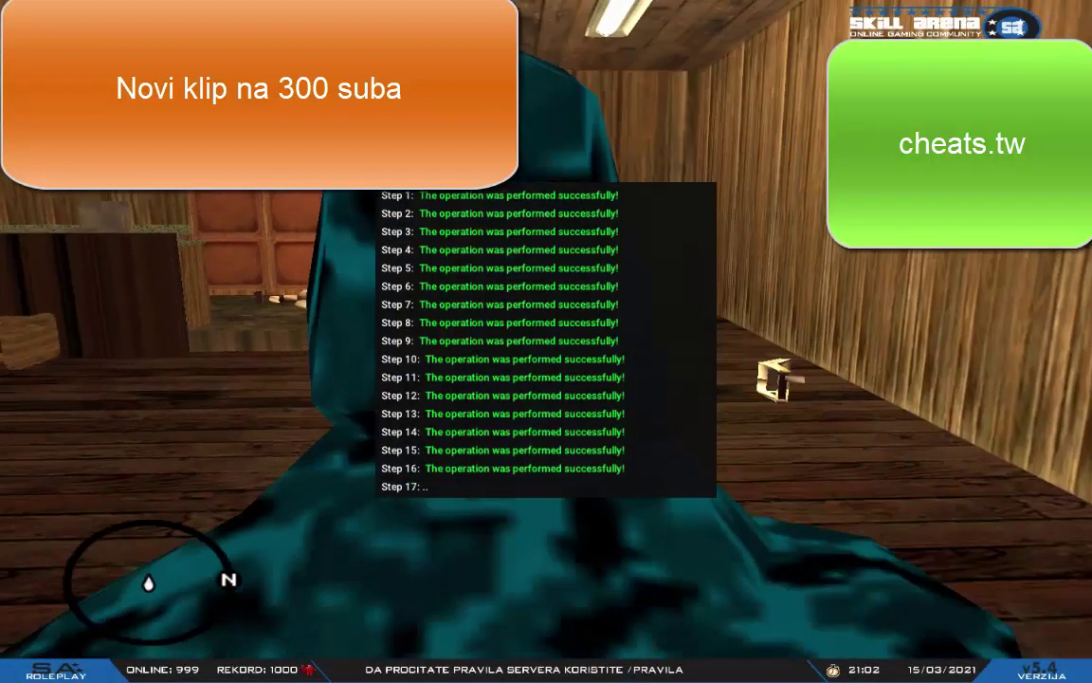
pyautogui.press('Insert')
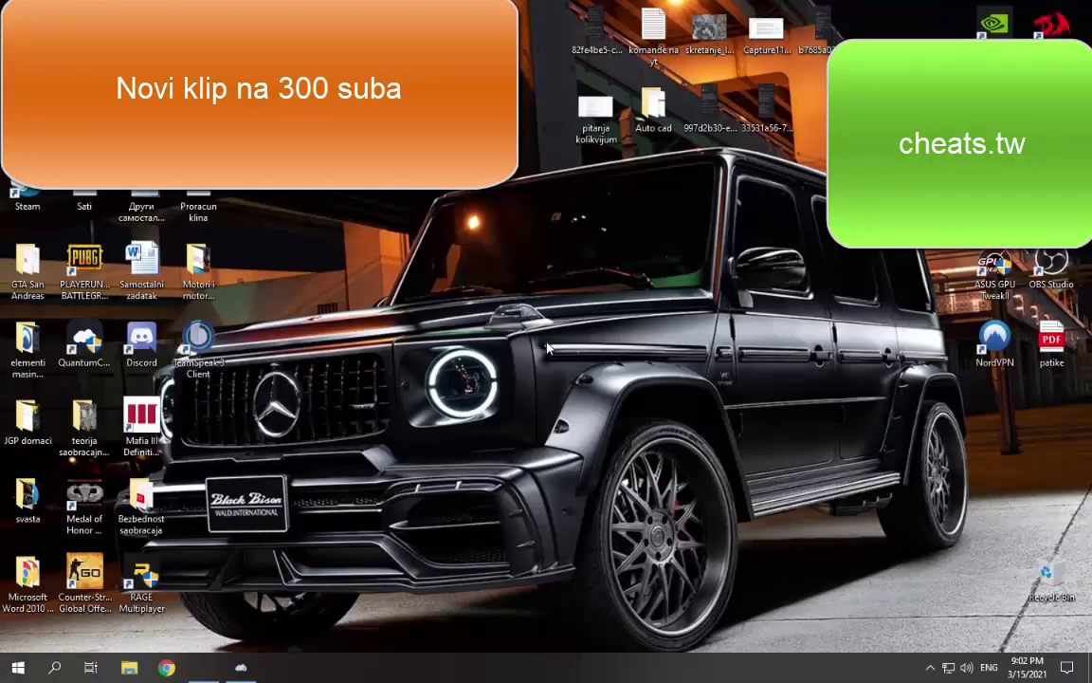
# - Refresh the desktop and return to the running GTA San Andreas game
pyautogui.rightClick(423, 438)
pyautogui.click(474, 471)
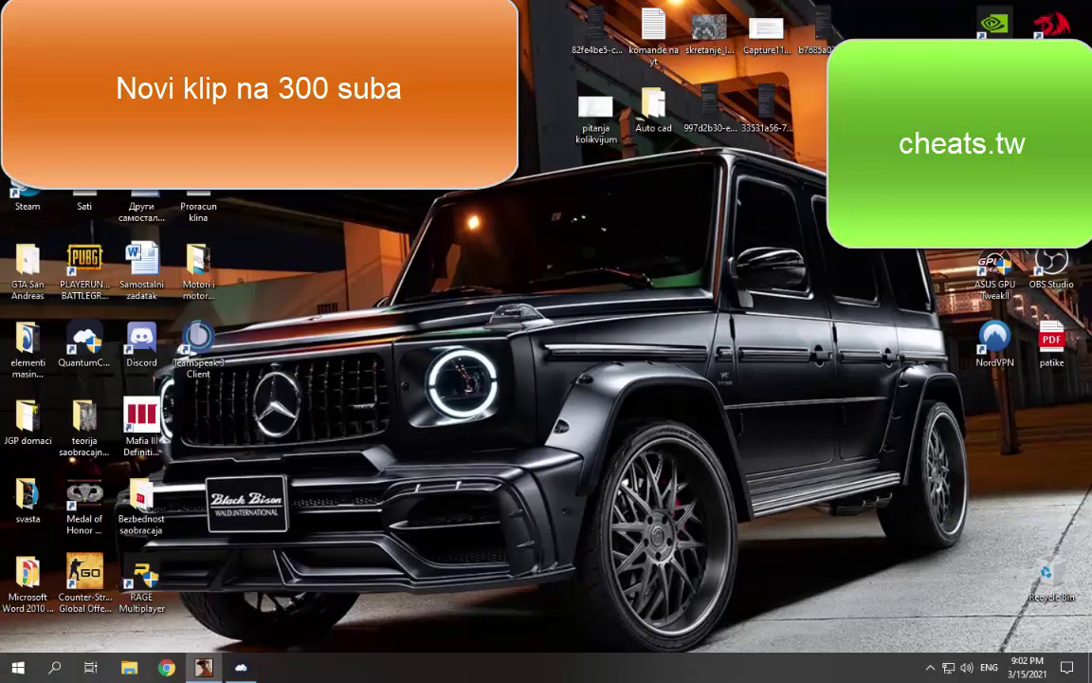
pyautogui.click(204, 668)
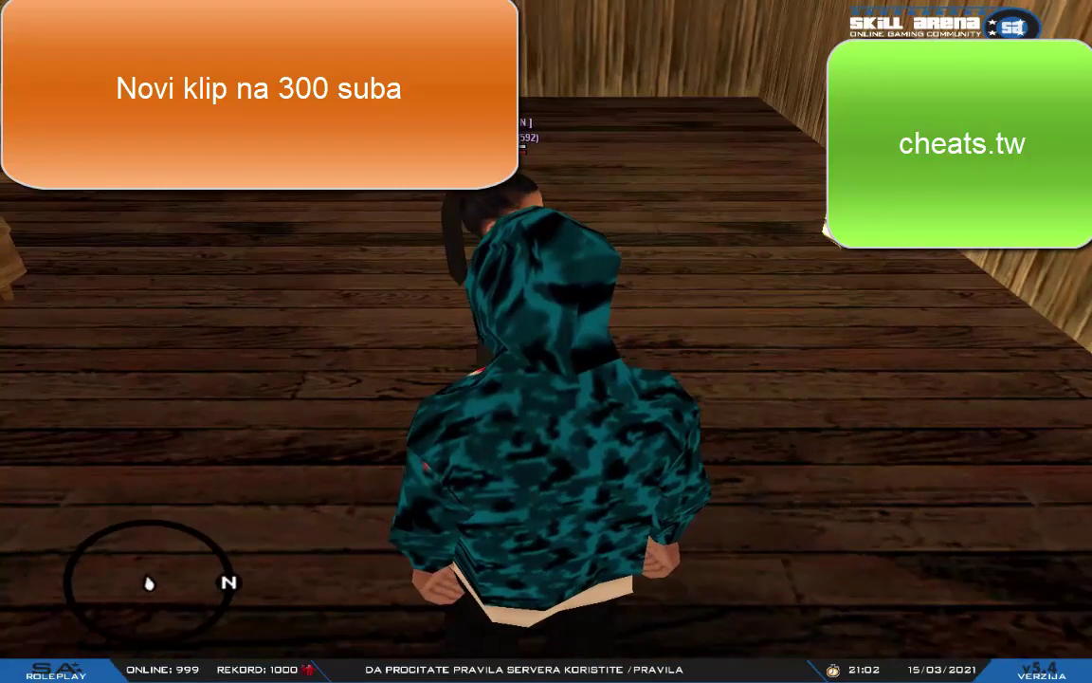
# - Check the AnyDesk window and the game, then minimize AnyDesk to show the desktop
pyautogui.hotkey('alt', 'Tab')
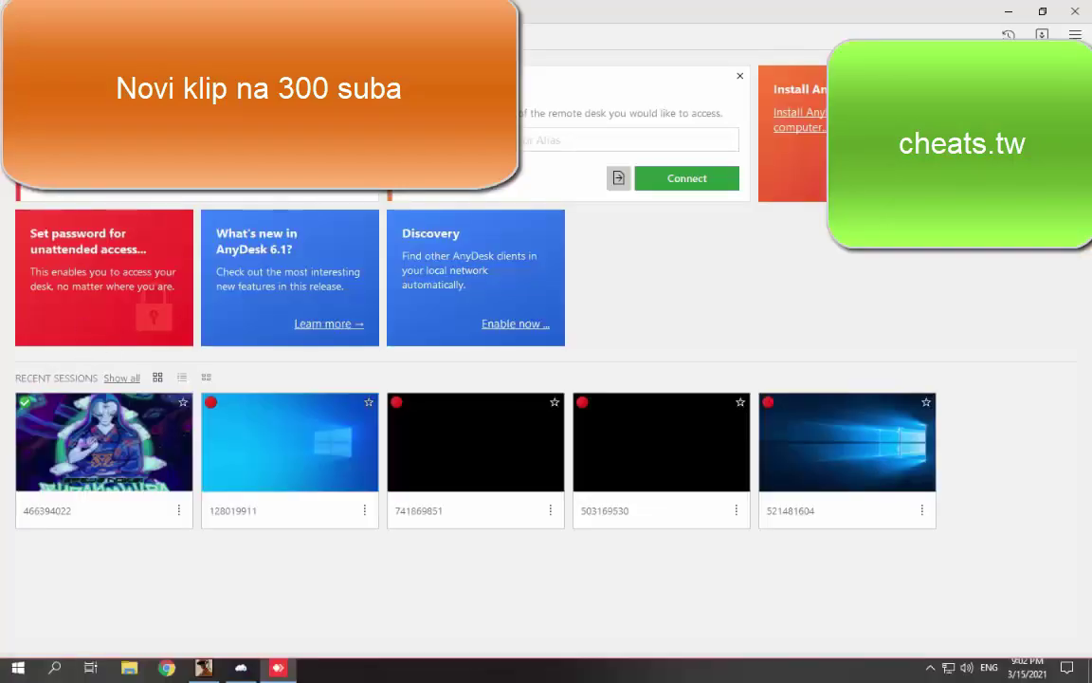
pyautogui.click(204, 668)
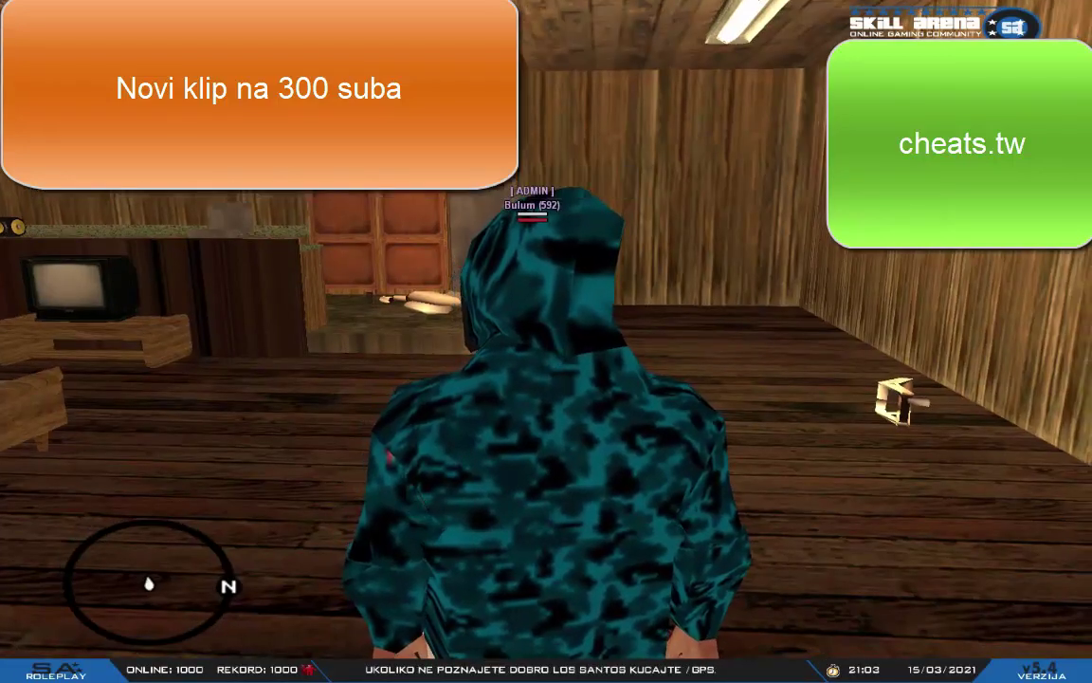
pyautogui.press('Return')
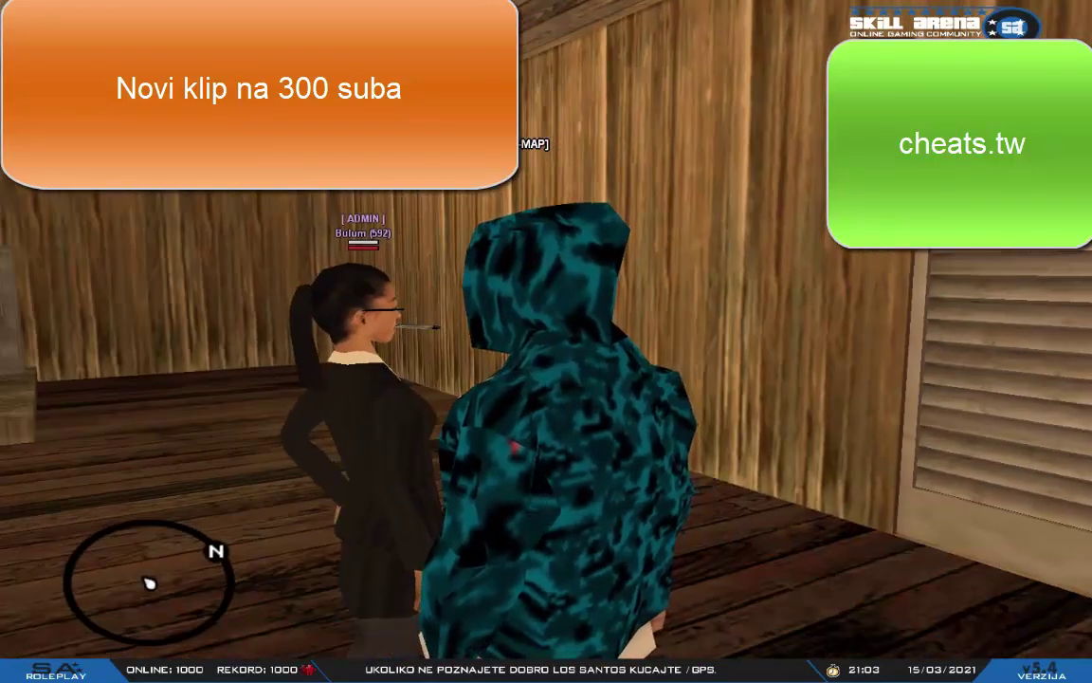
pyautogui.moveTo(546, 342)
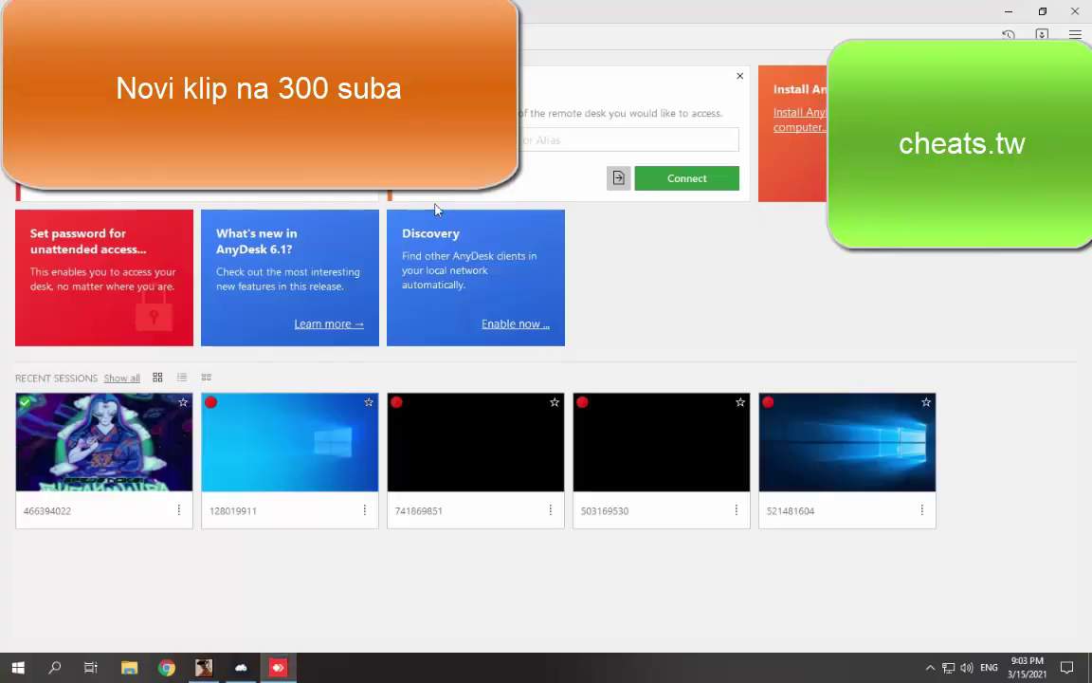
pyautogui.click(1005, 8)
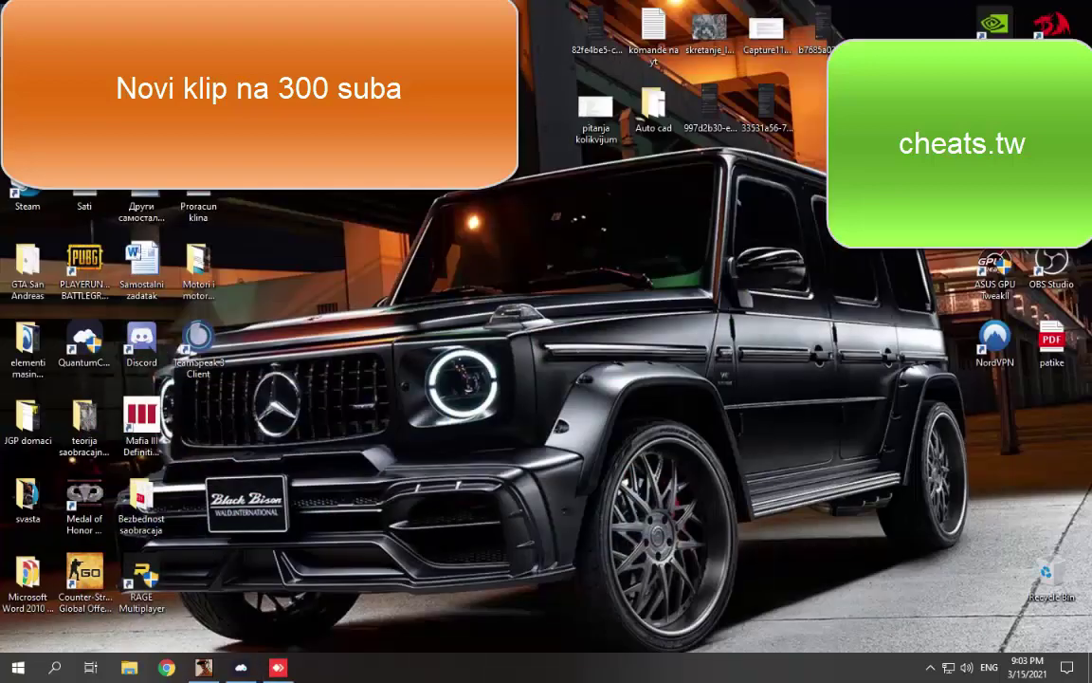
# - Remove all four recent files from Quick access in File Explorer and close the window
pyautogui.press('super+e')
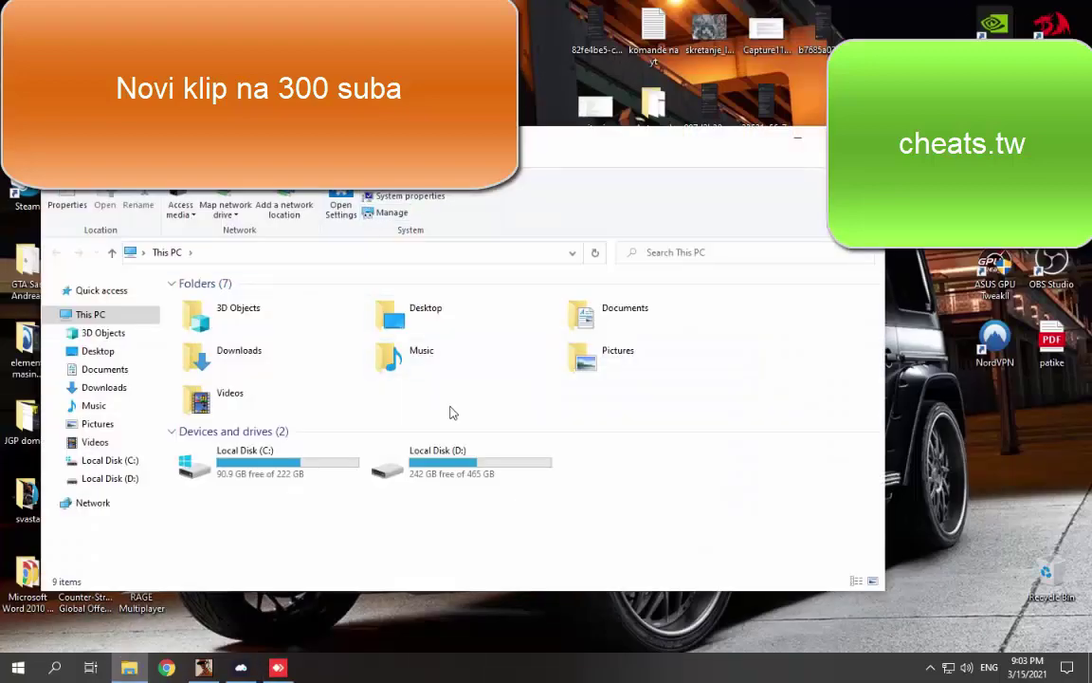
pyautogui.click(101, 290)
pyautogui.moveTo(259, 417); pyautogui.dragTo(228, 305)
pyautogui.rightClick(232, 310)
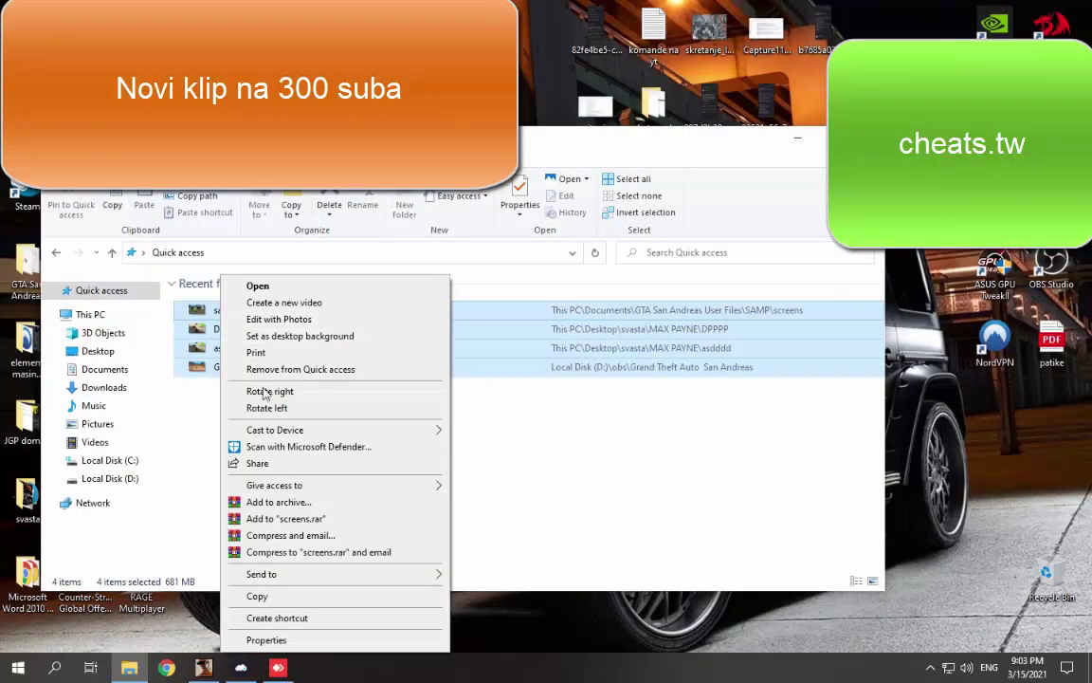
pyautogui.click(284, 368)
pyautogui.click(862, 138)
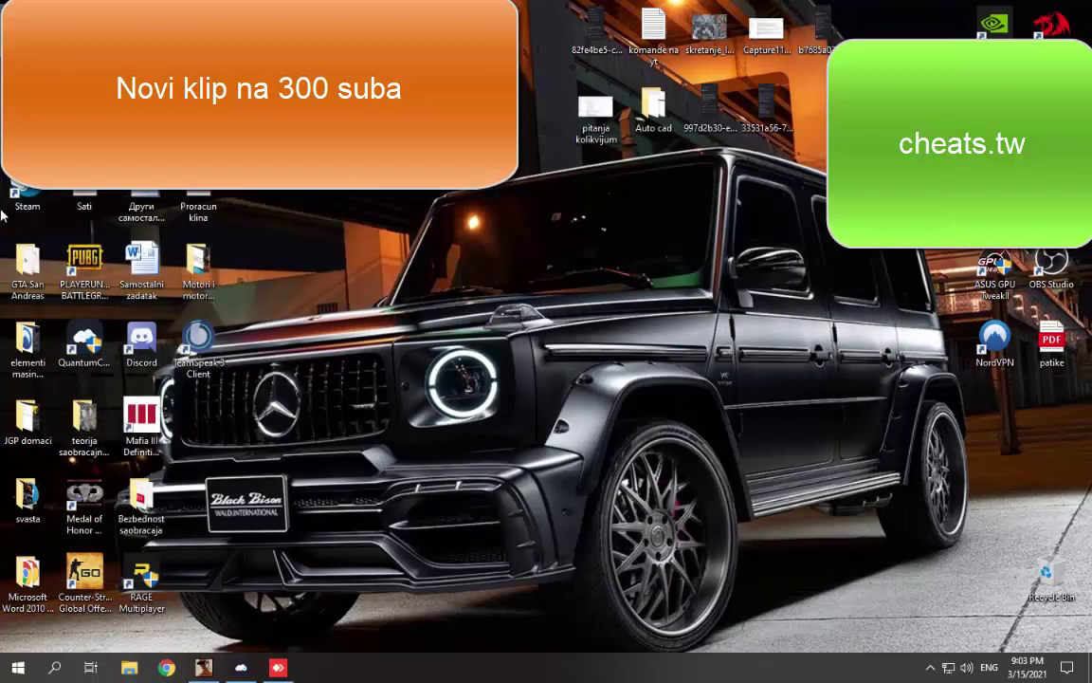
# - Delete all screenshots, sa-mp-000 to sa-mp-007, from the SAMP screens folder in Documents\GTA San Andreas User Files
pyautogui.doubleClick(31, 252)
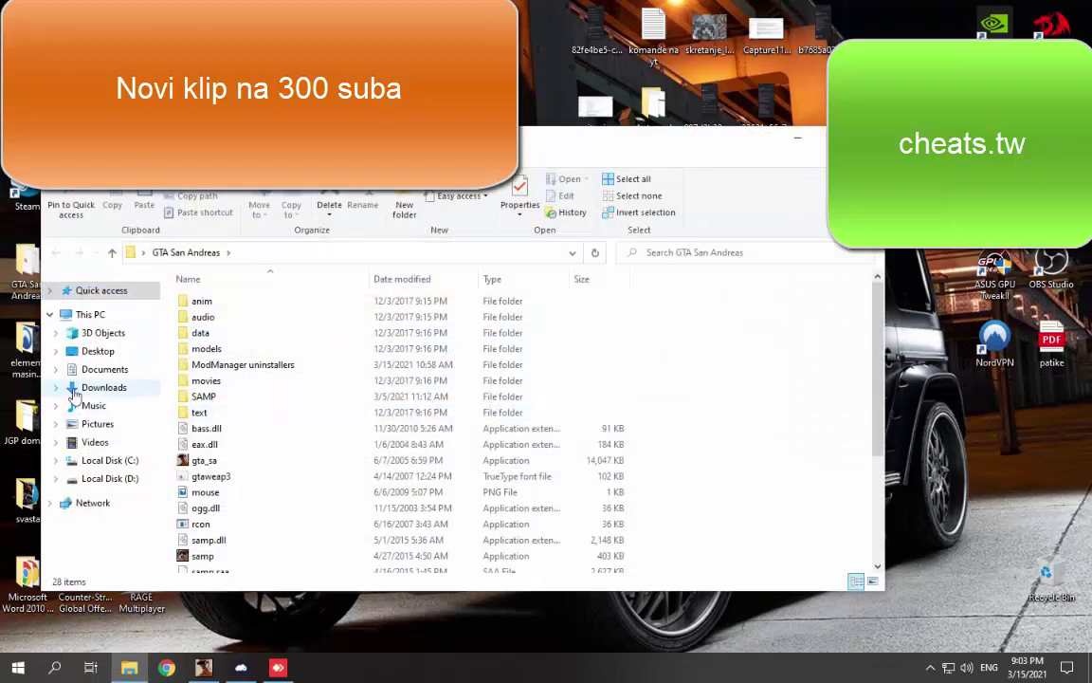
pyautogui.click(104, 368)
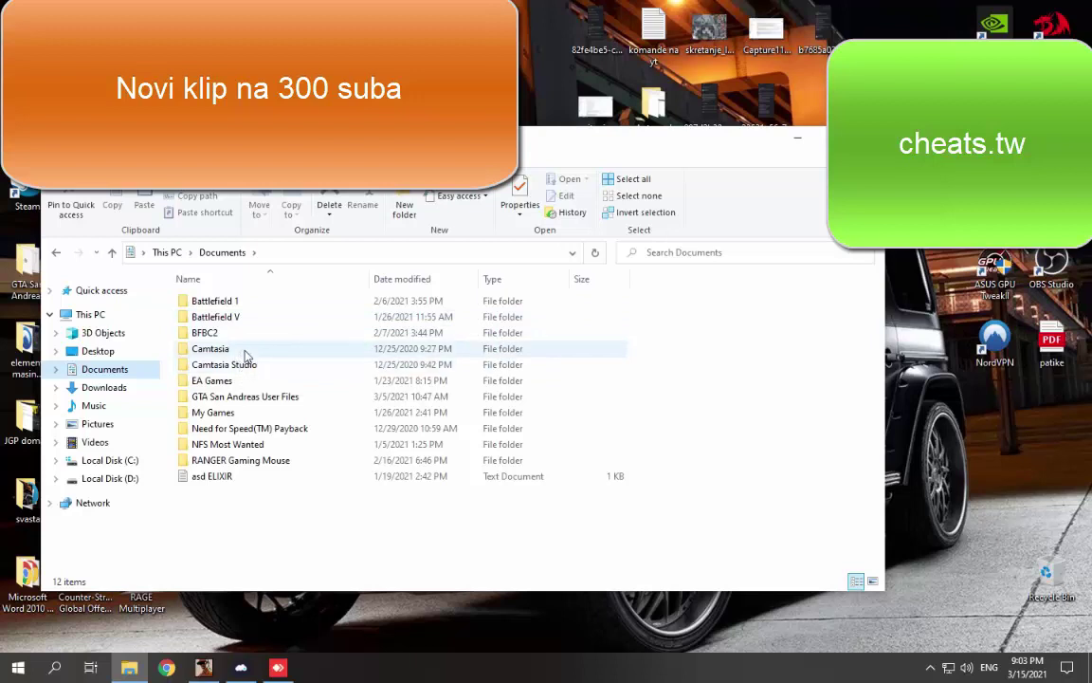
pyautogui.doubleClick(244, 398)
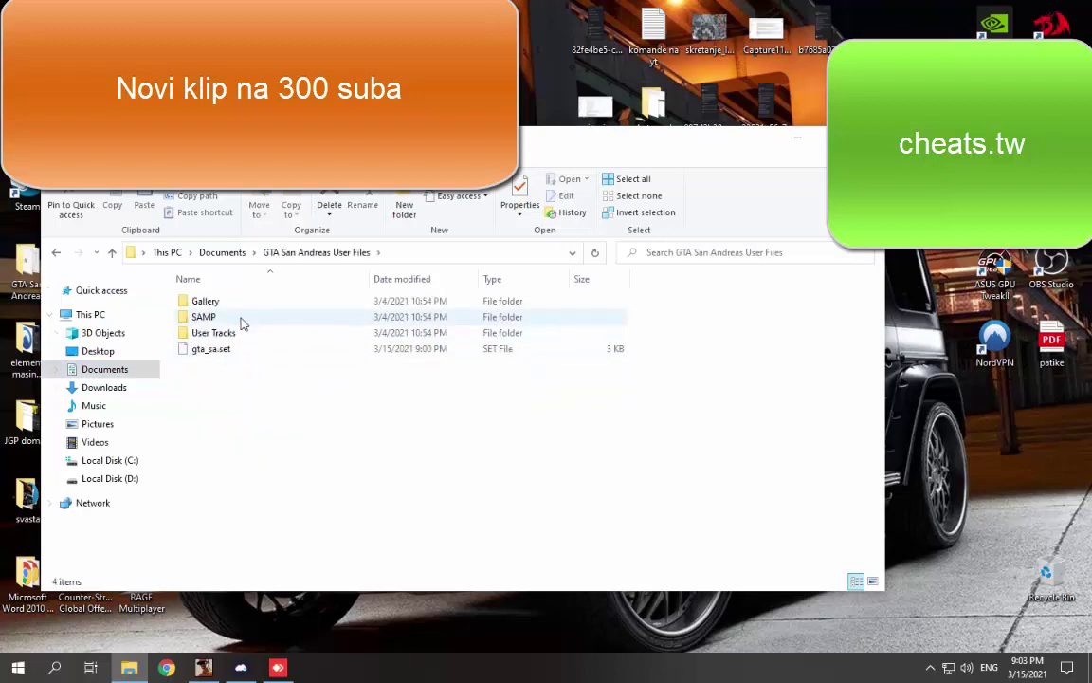
pyautogui.doubleClick(239, 317)
pyautogui.doubleClick(319, 302)
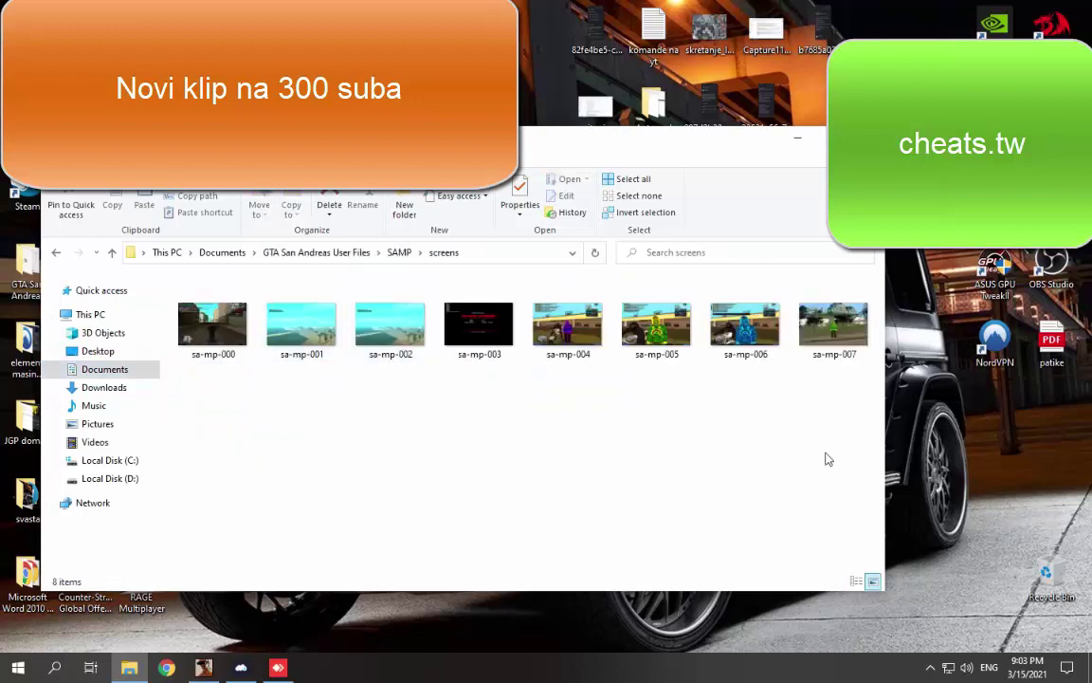
pyautogui.moveTo(862, 437); pyautogui.dragTo(56, 313)
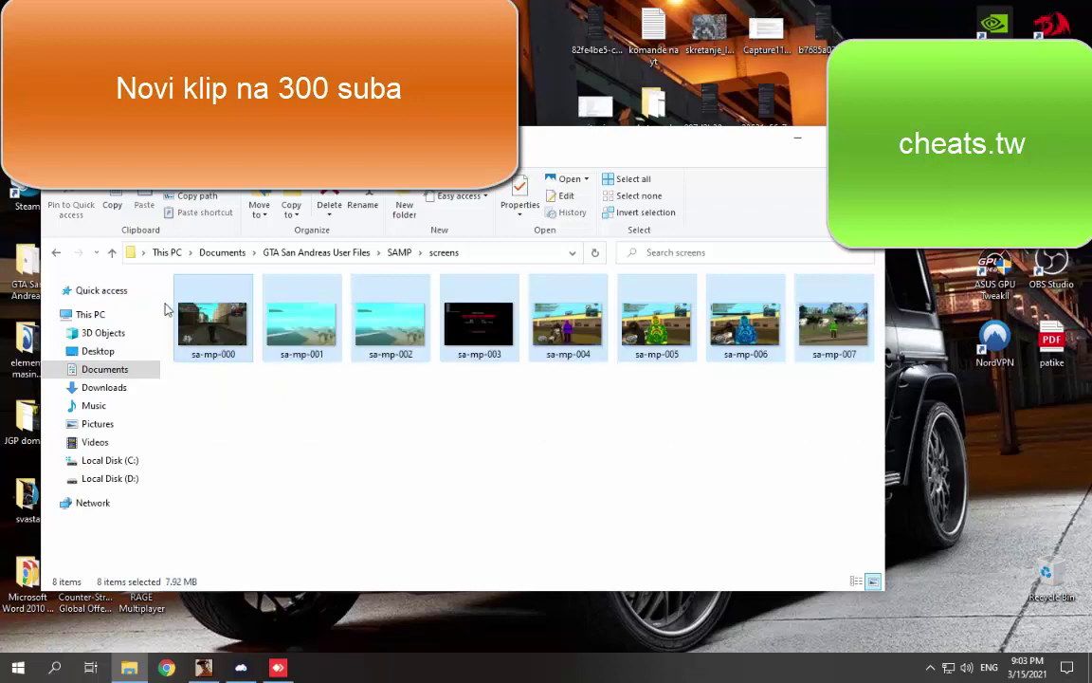
pyautogui.press('Delete')
# - Empty the Recycle Bin and close the screens folder window
pyautogui.rightClick(1067, 596)
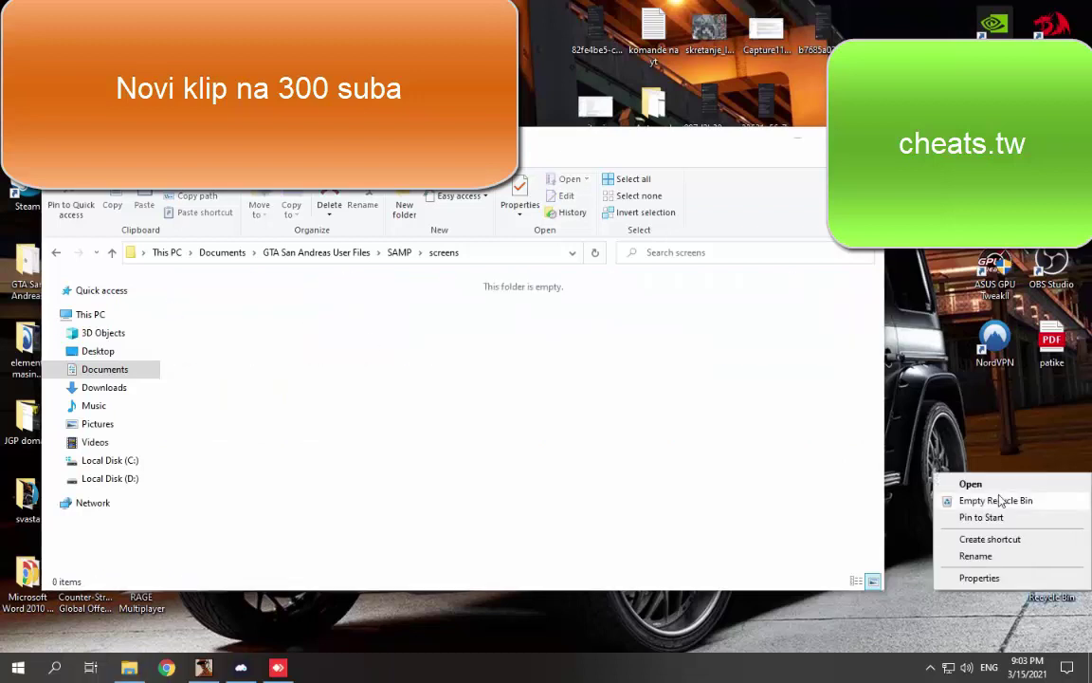
pyautogui.click(995, 497)
pyautogui.click(607, 347)
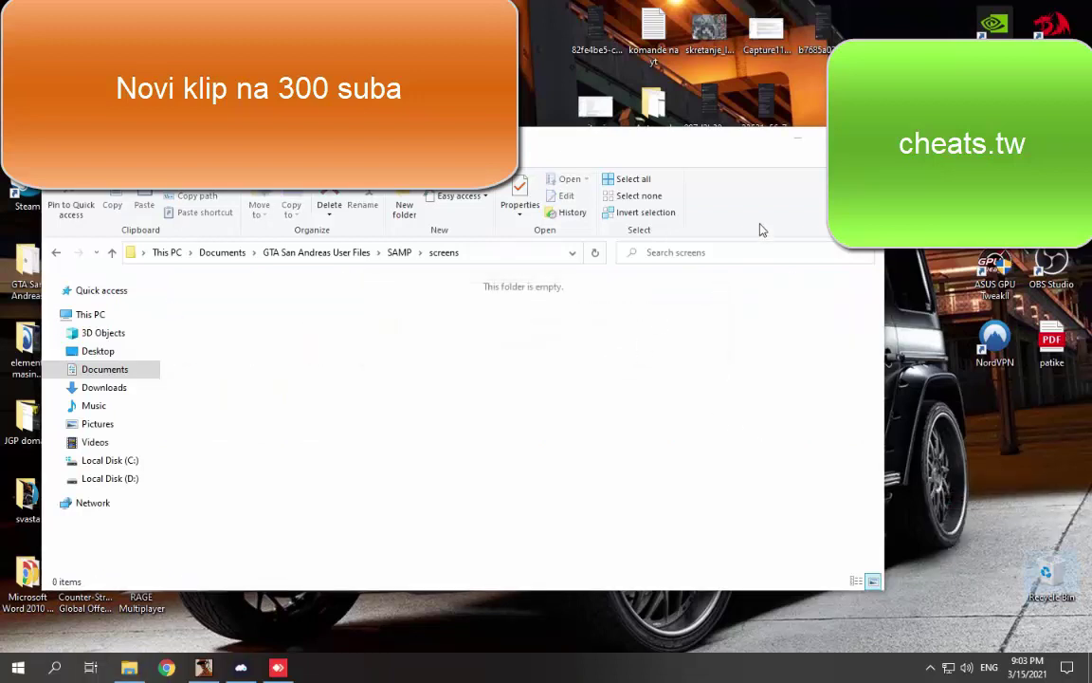
pyautogui.click(863, 137)
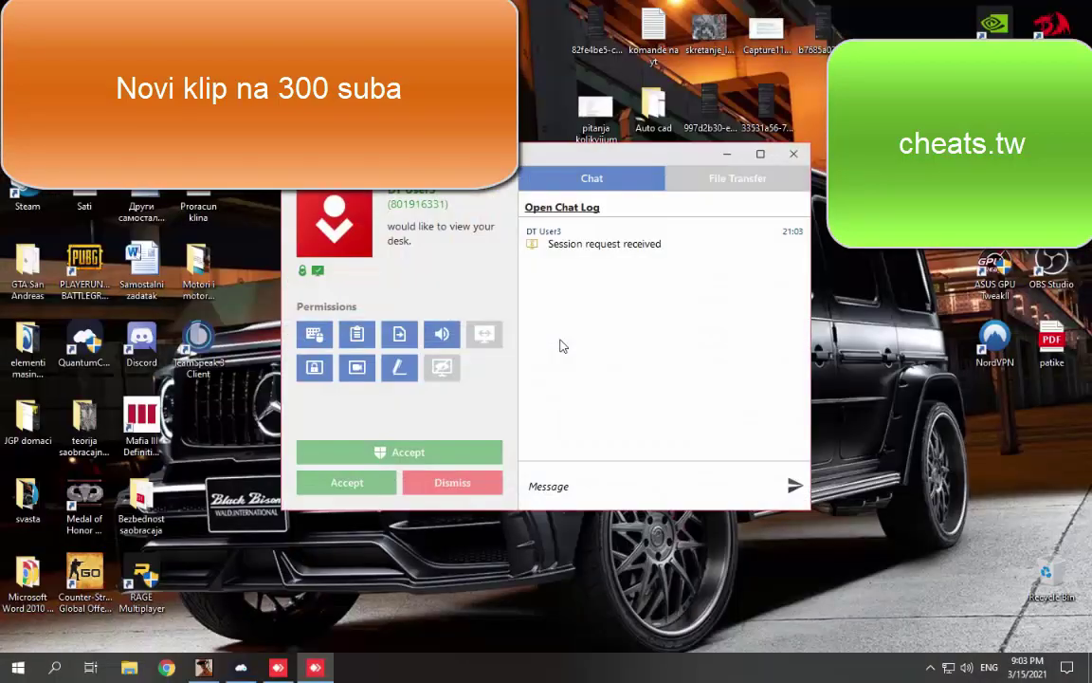
# - Accept the incoming AnyDesk session request with elevated rights, minimize its window and refresh the desktop
pyautogui.click(432, 452)
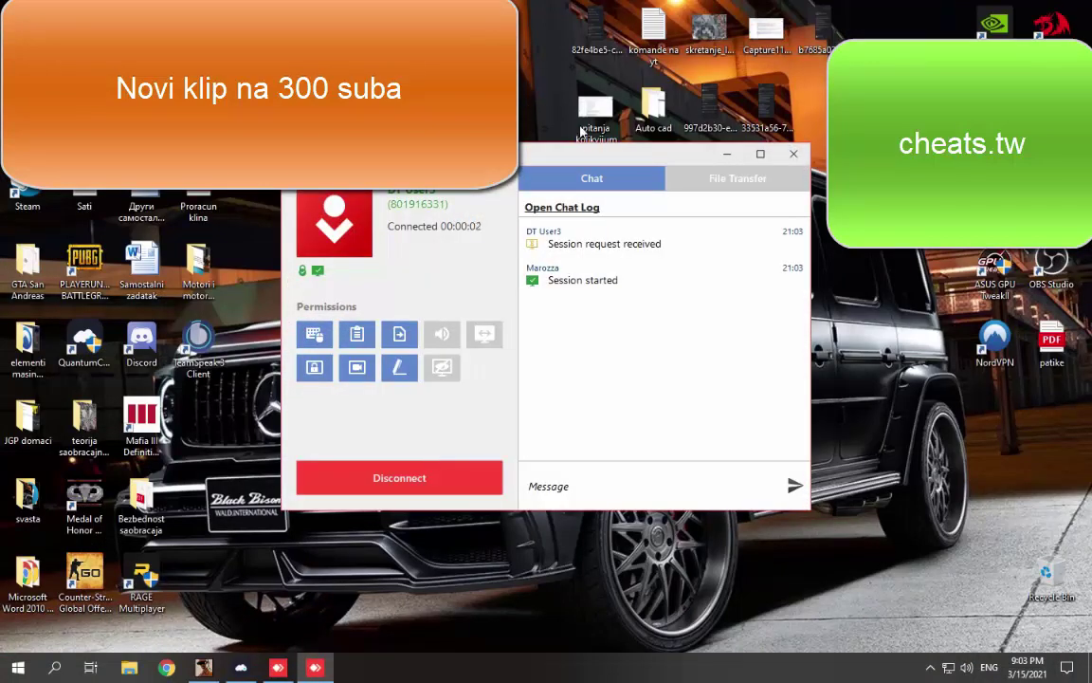
pyautogui.click(727, 156)
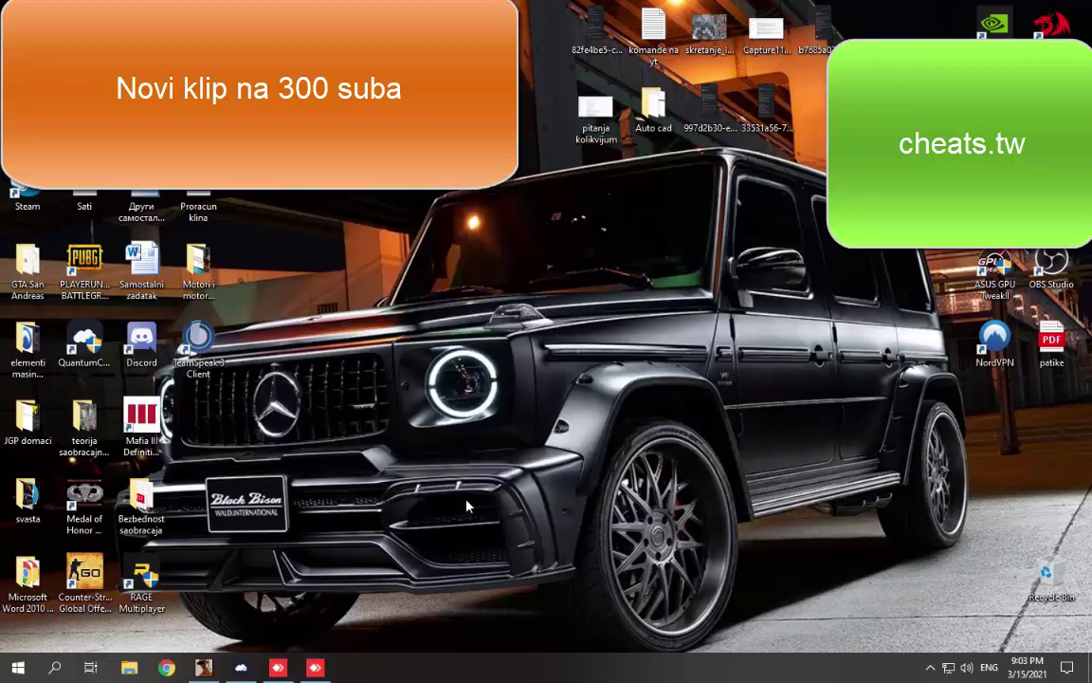
pyautogui.moveTo(449, 534); pyautogui.dragTo(479, 490)
pyautogui.rightClick(471, 441)
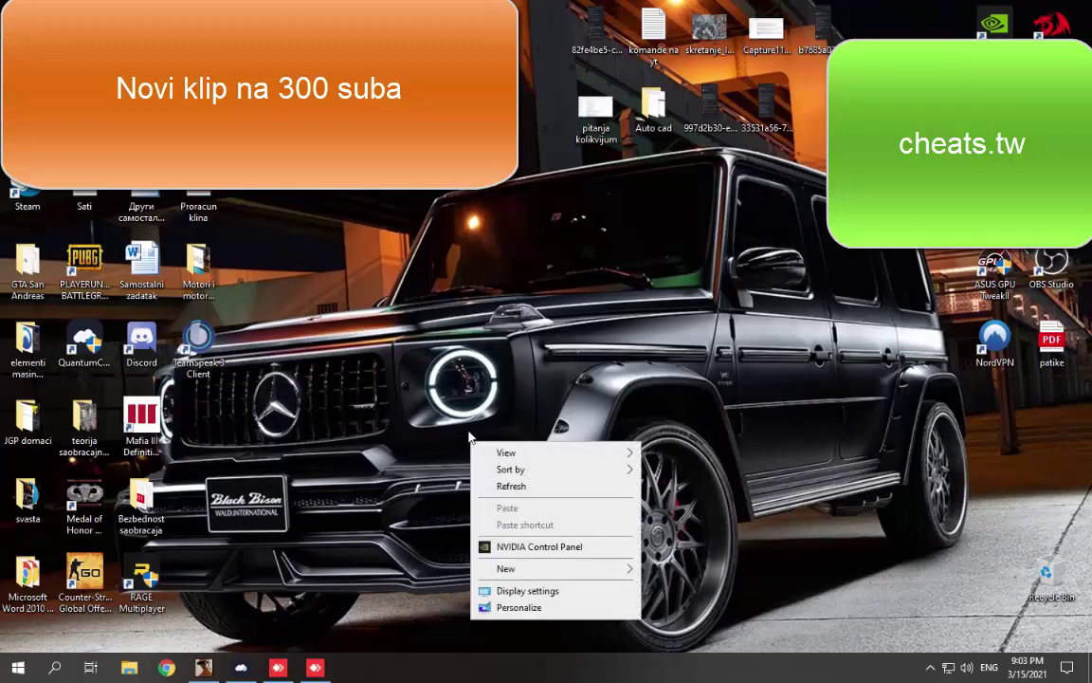
pyautogui.click(485, 487)
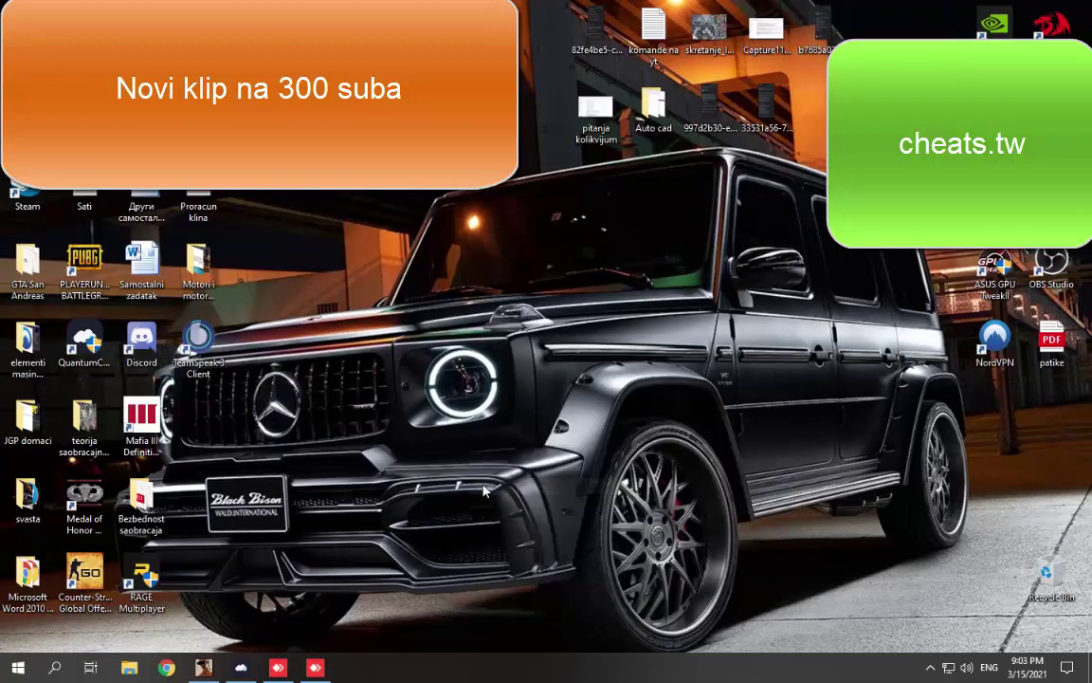
# - Open the file location of the running gta_sa process from Task Manager
pyautogui.rightClick(445, 668)
pyautogui.click(466, 585)
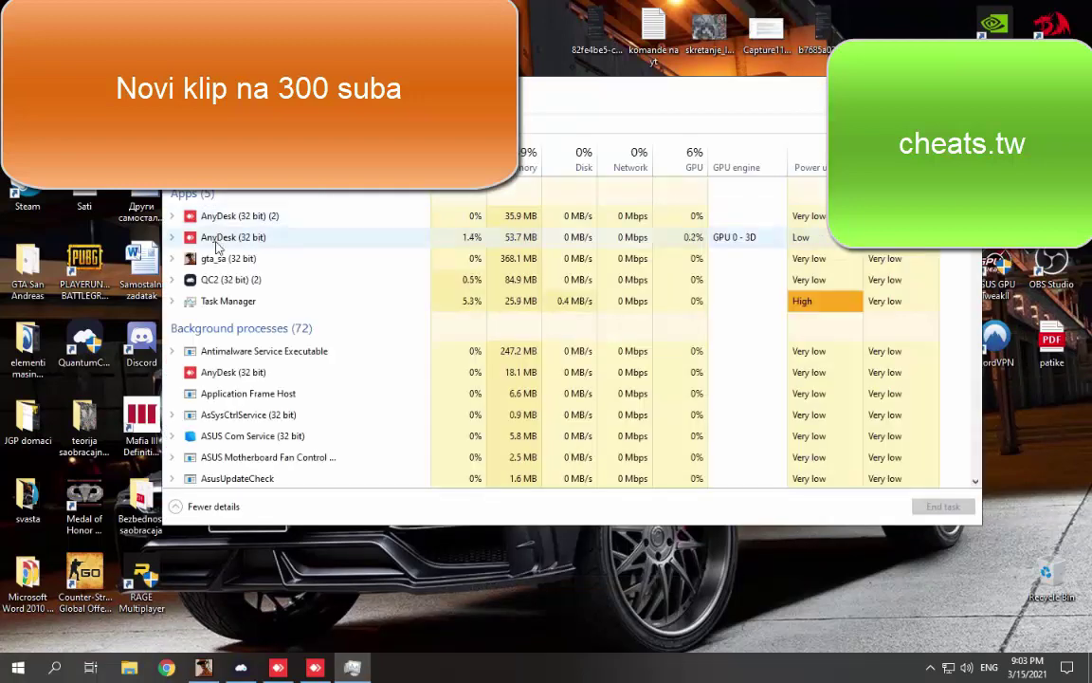
pyautogui.click(229, 260)
pyautogui.rightClick(228, 261)
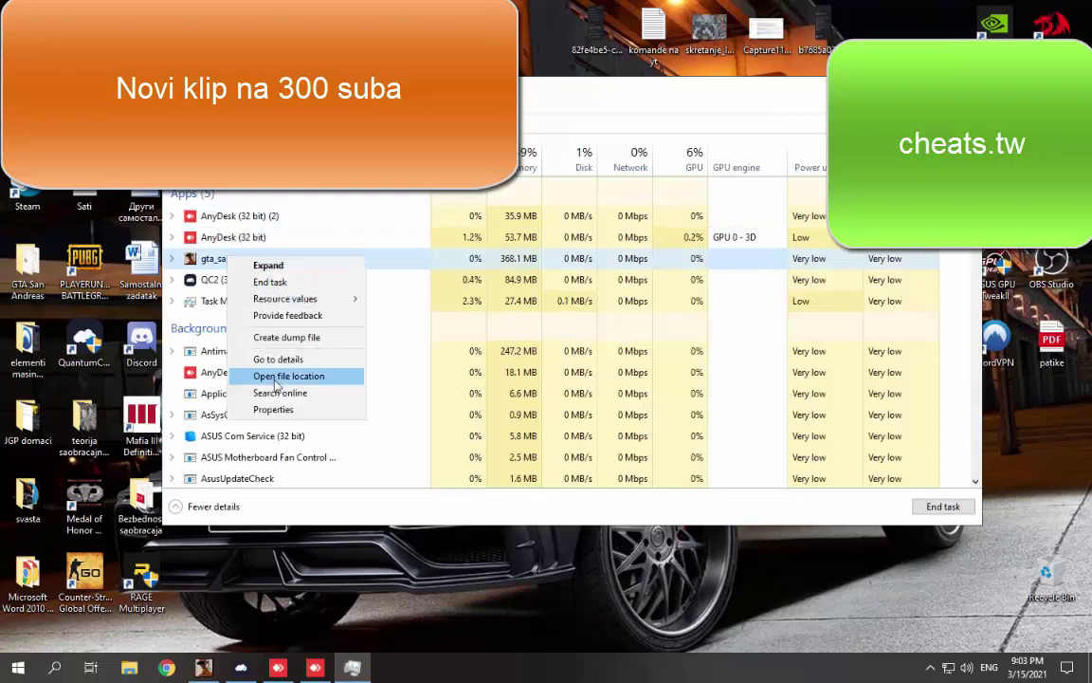
pyautogui.click(281, 378)
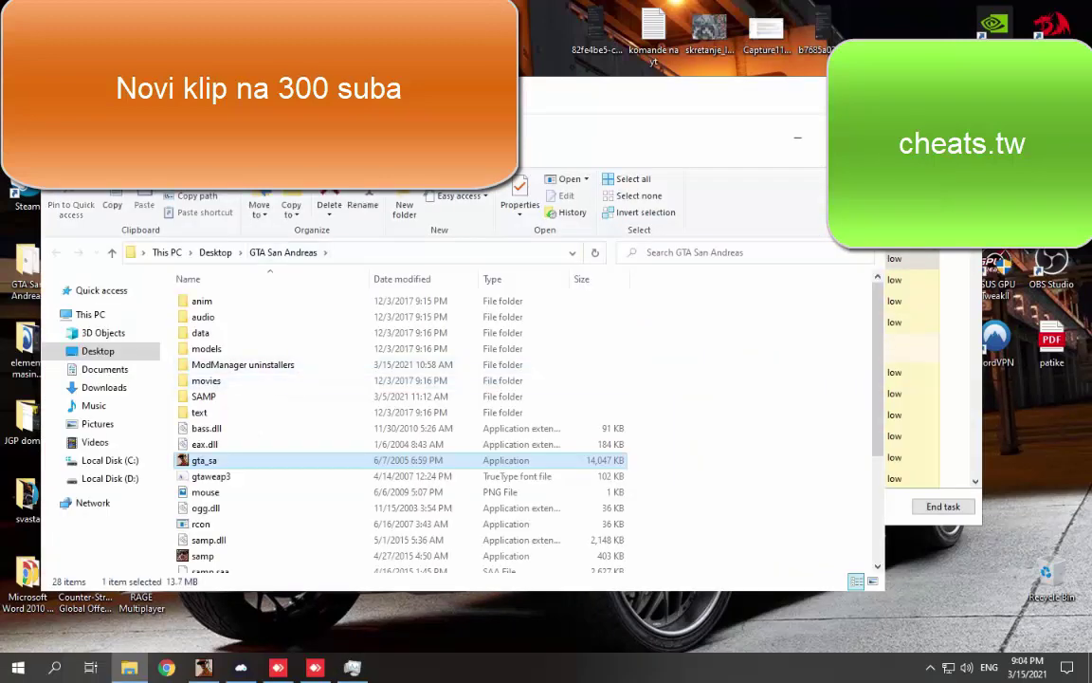
# - Examine the GTA San Andreas folder and its parent Desktop folder, close File Explorer and Task Manager, and return to the game
pyautogui.moveTo(313, 137); pyautogui.dragTo(291, 0)
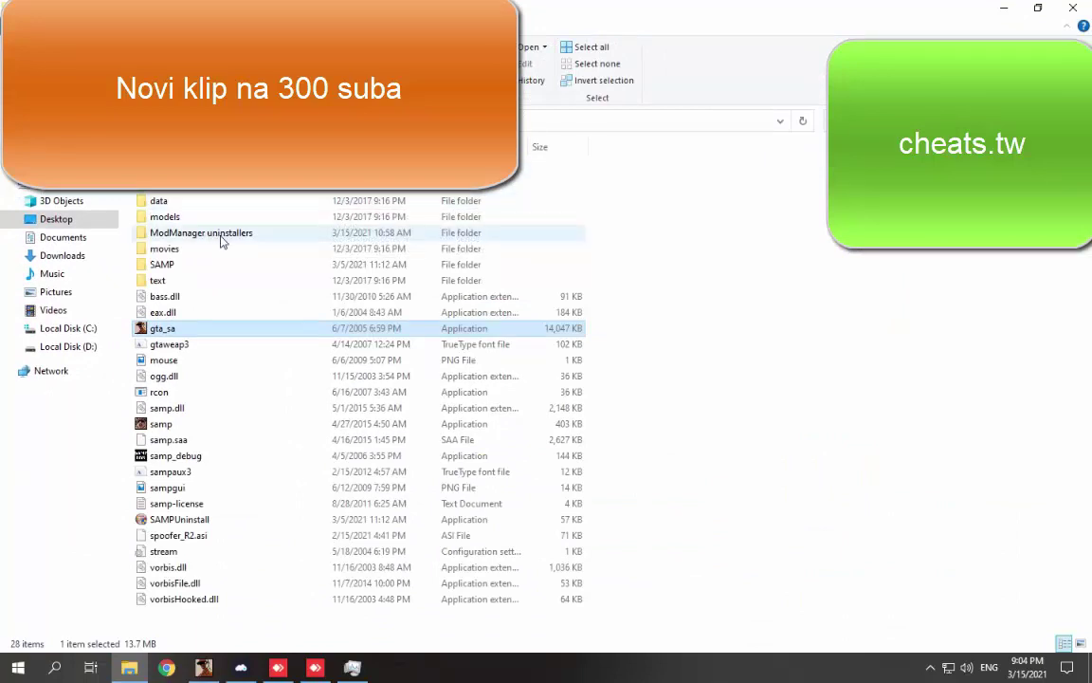
pyautogui.click(185, 121)
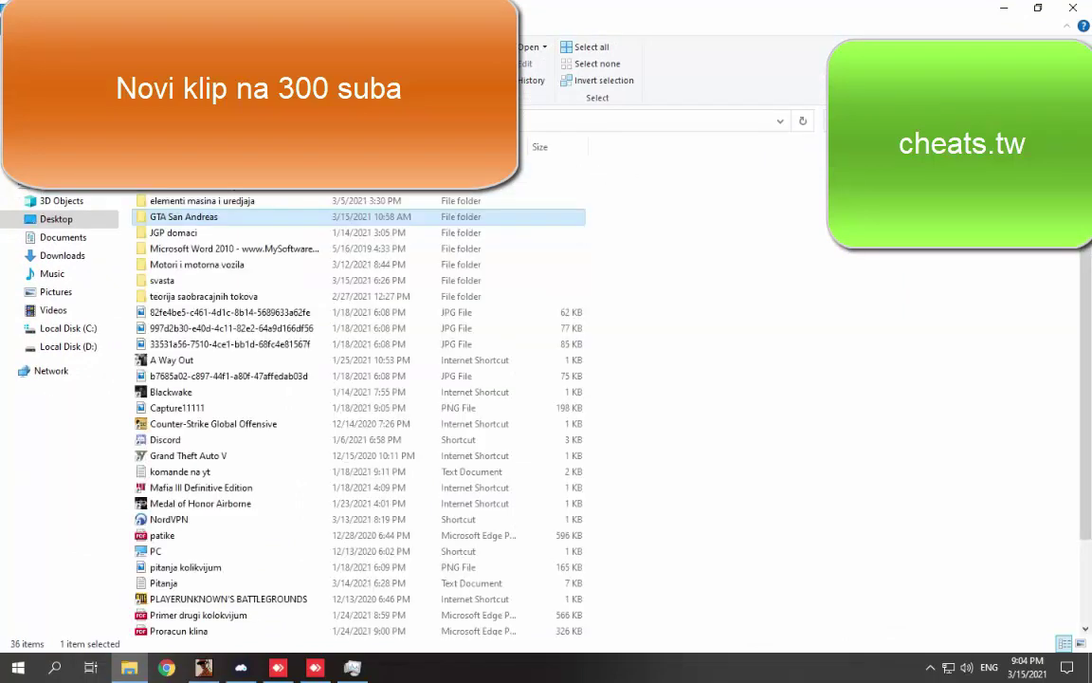
pyautogui.doubleClick(351, 217)
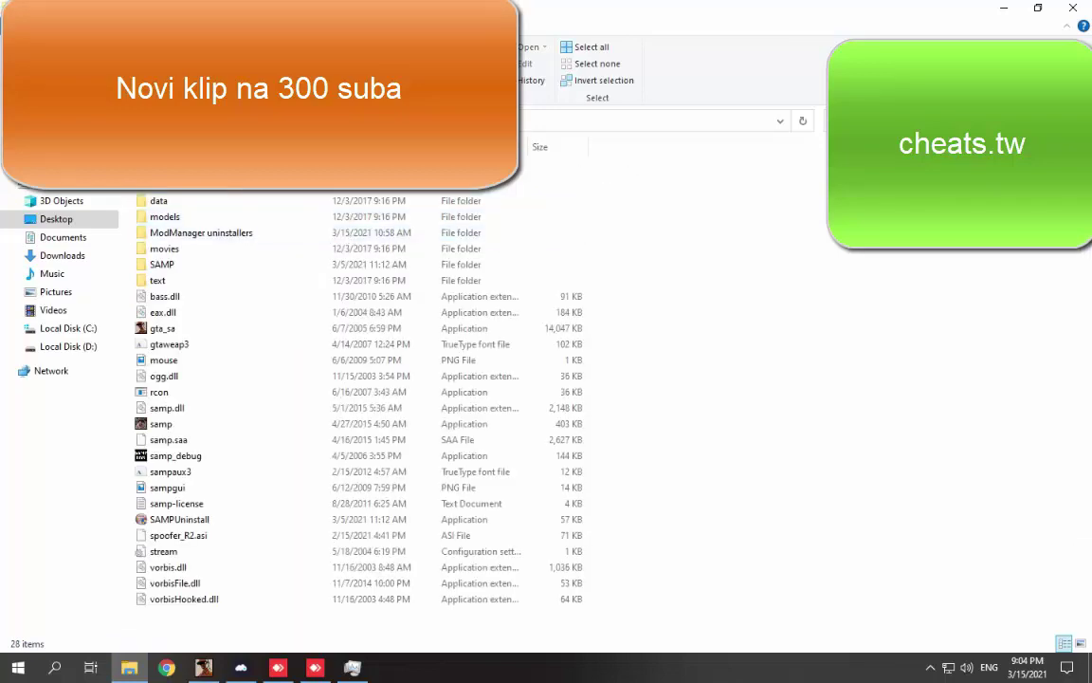
pyautogui.click(1086, 8)
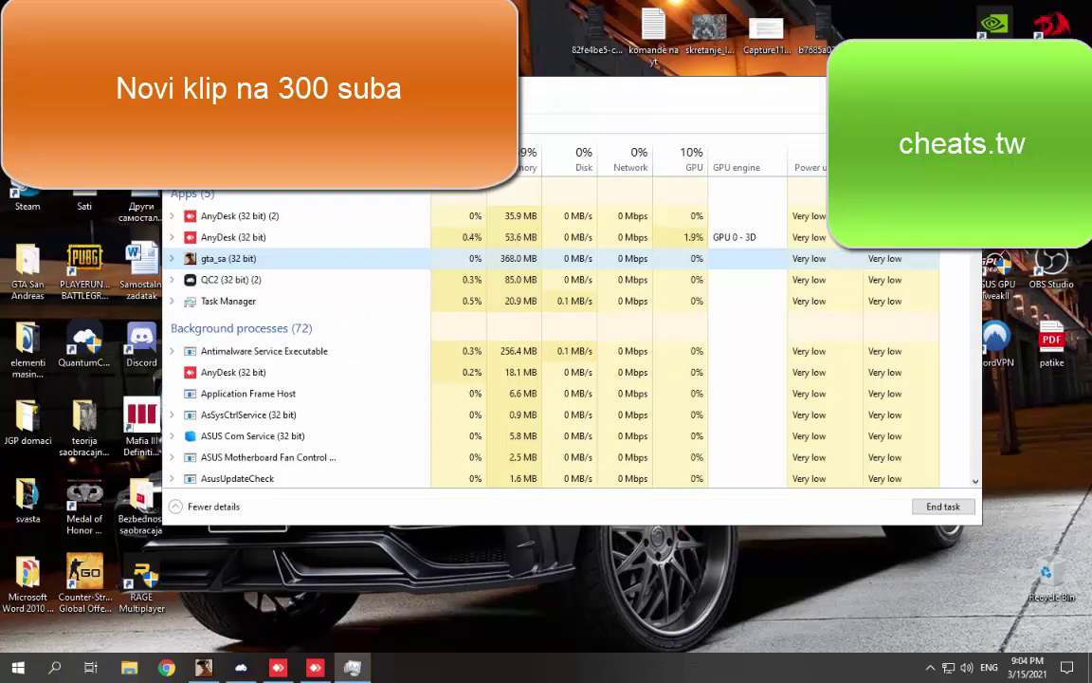
pyautogui.hotkey('alt', 'F4')
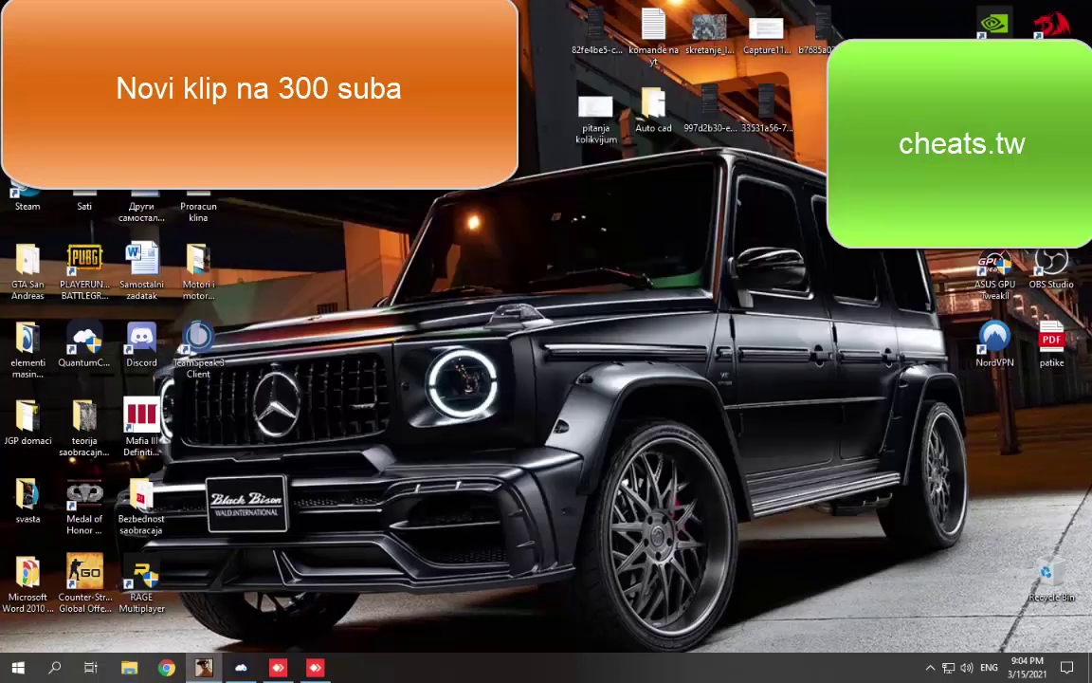
pyautogui.click(204, 668)
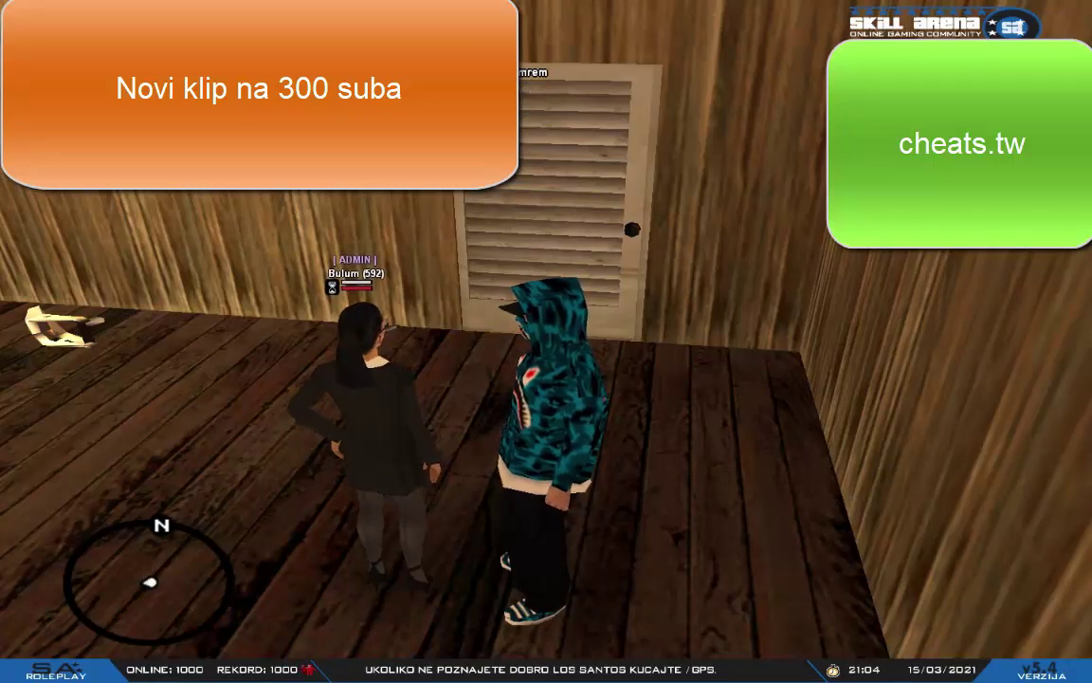
# - Switch from the game to the desktop and open the gta_sa process's file location through Task Manager
pyautogui.hotkey('alt', 'Tab')
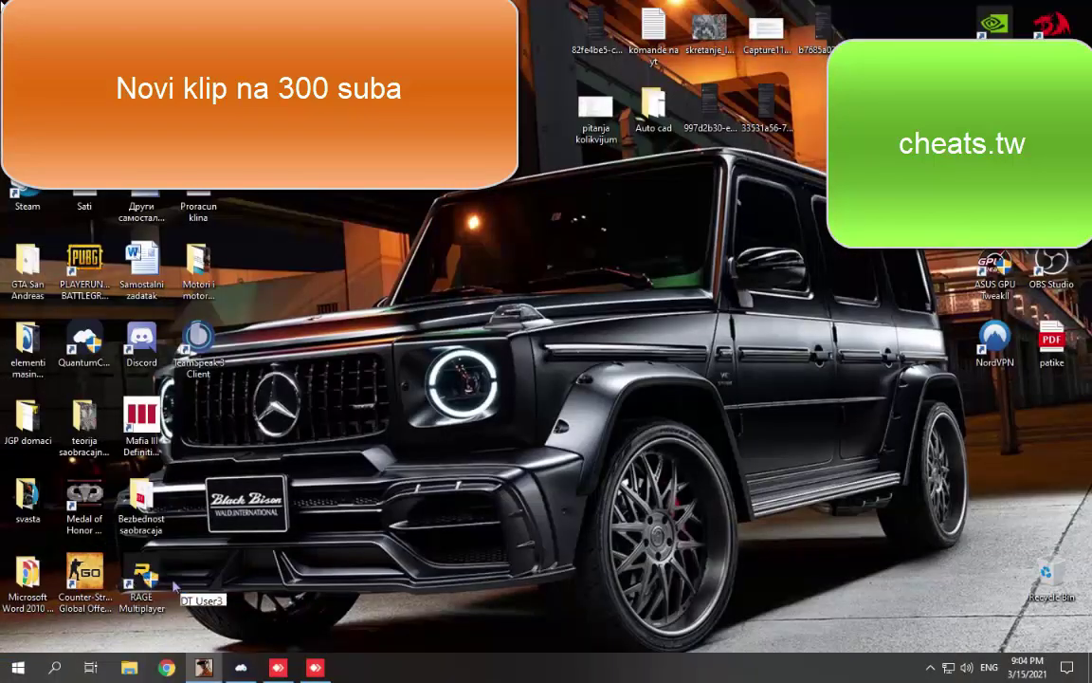
pyautogui.rightClick(354, 673)
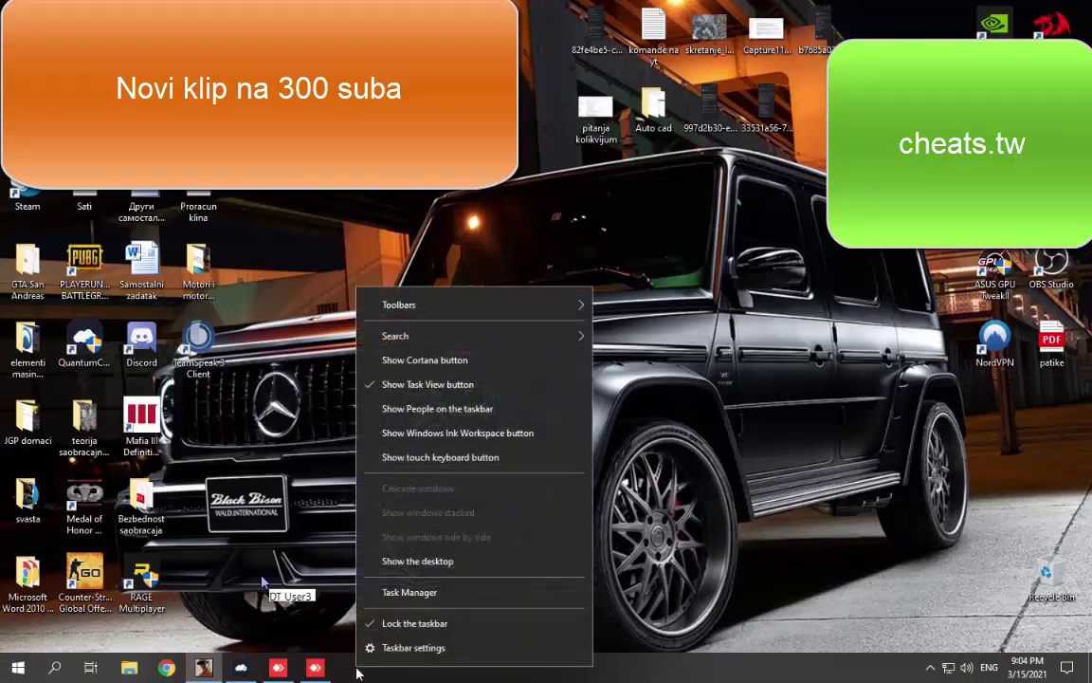
pyautogui.click(389, 590)
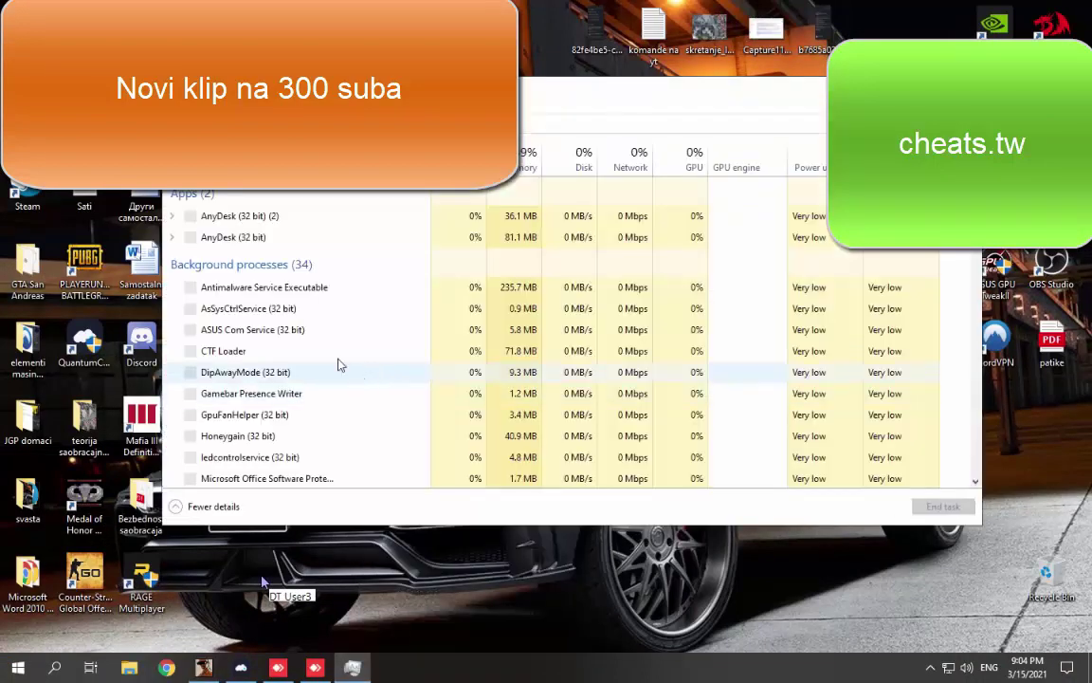
pyautogui.click(234, 261)
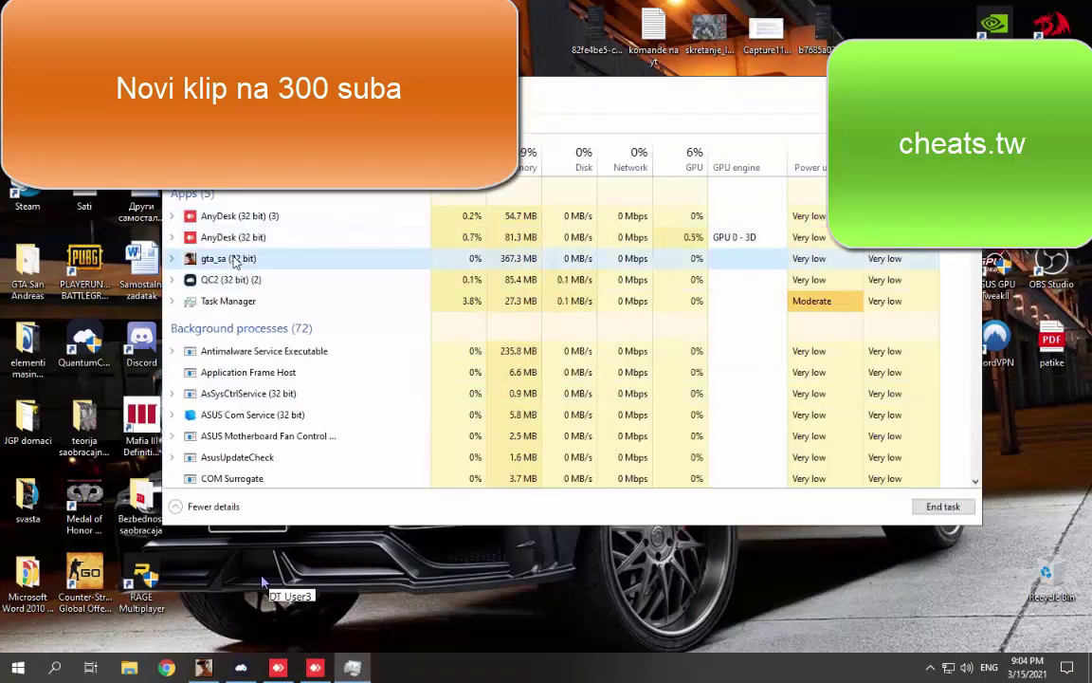
pyautogui.rightClick(234, 261)
pyautogui.click(292, 377)
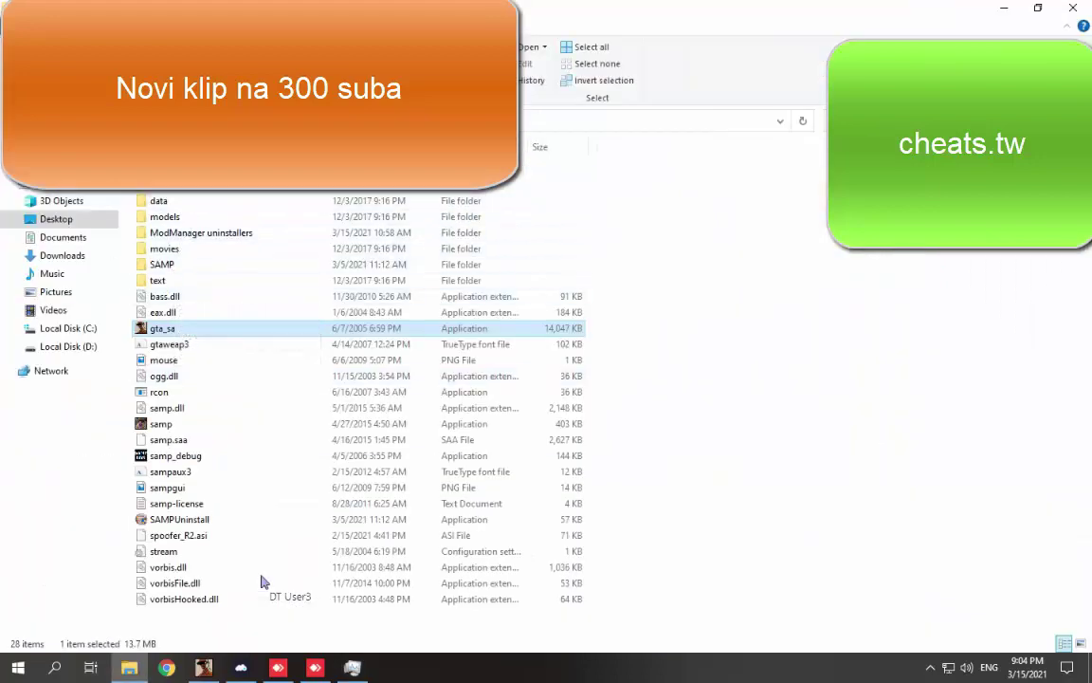
# - Examine the Desktop folder containing GTA San Andreas and the root contents of Local Disk (C:) and Local Disk (D:)
pyautogui.hotkey('alt', 'Up')
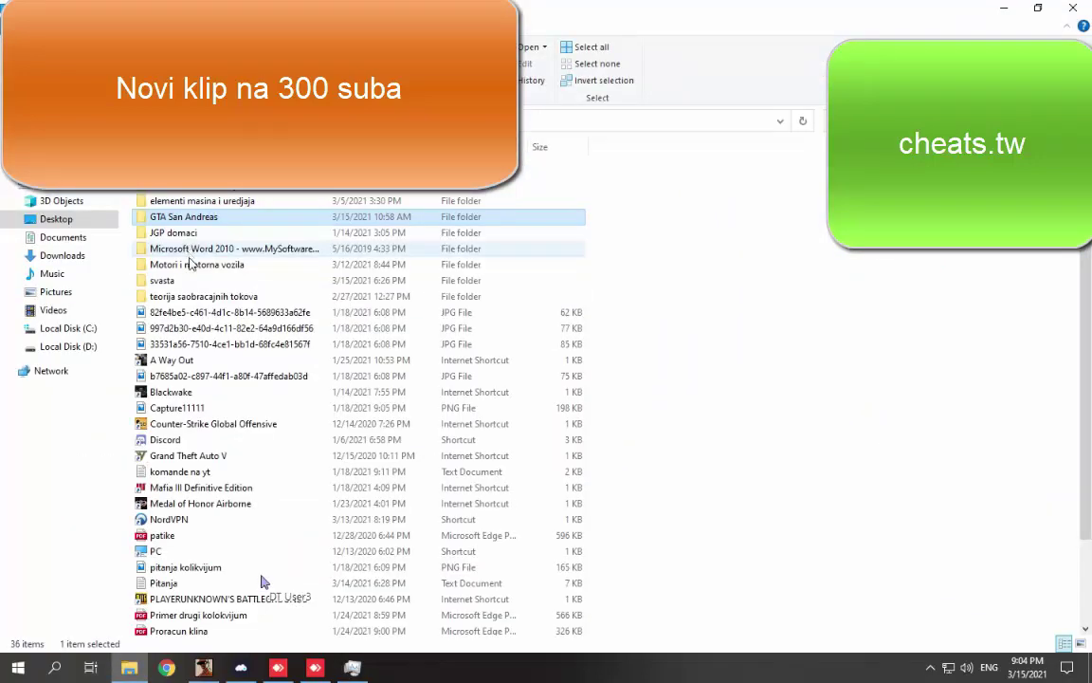
pyautogui.moveTo(1086, 254); pyautogui.dragTo(1086, 351)
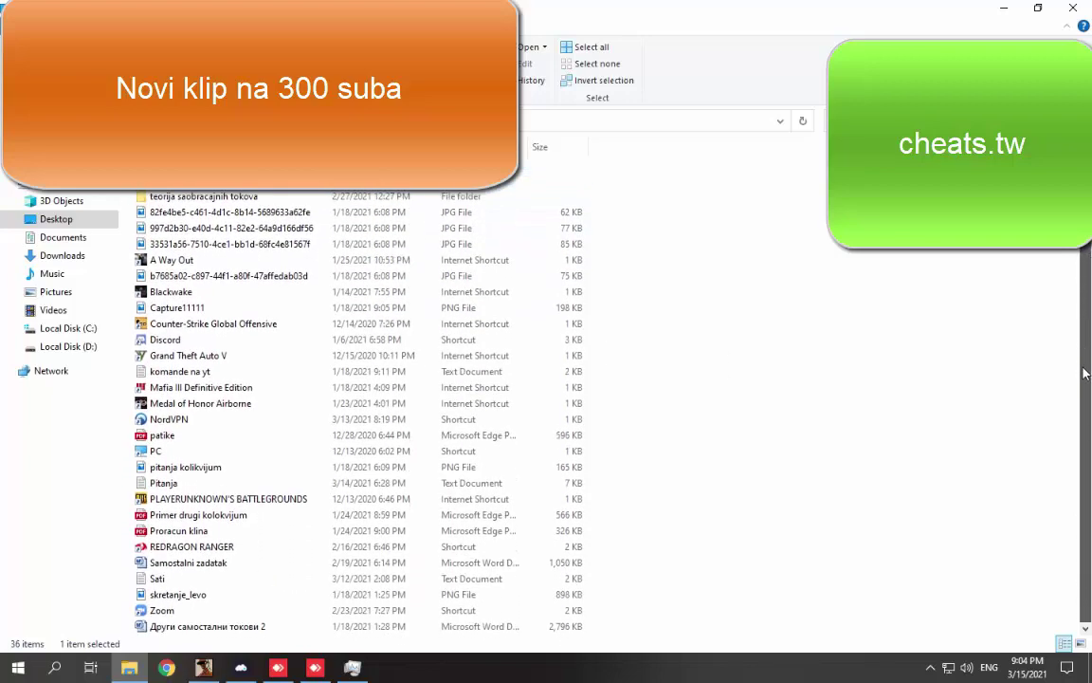
pyautogui.scroll(2, 1087, 372)
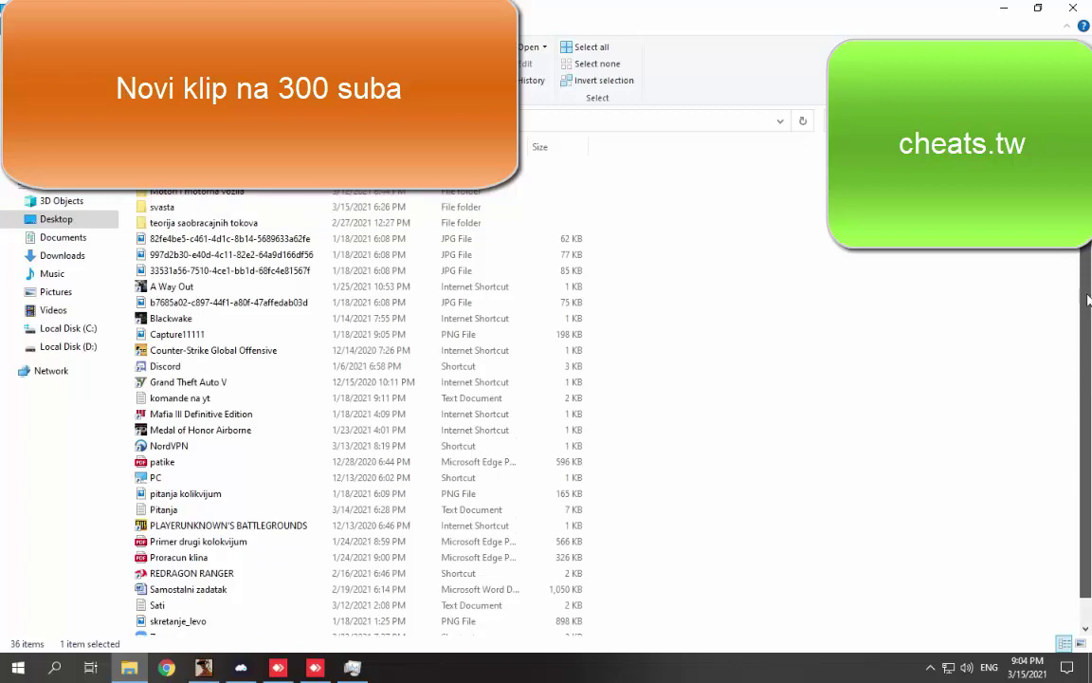
pyautogui.click(68, 331)
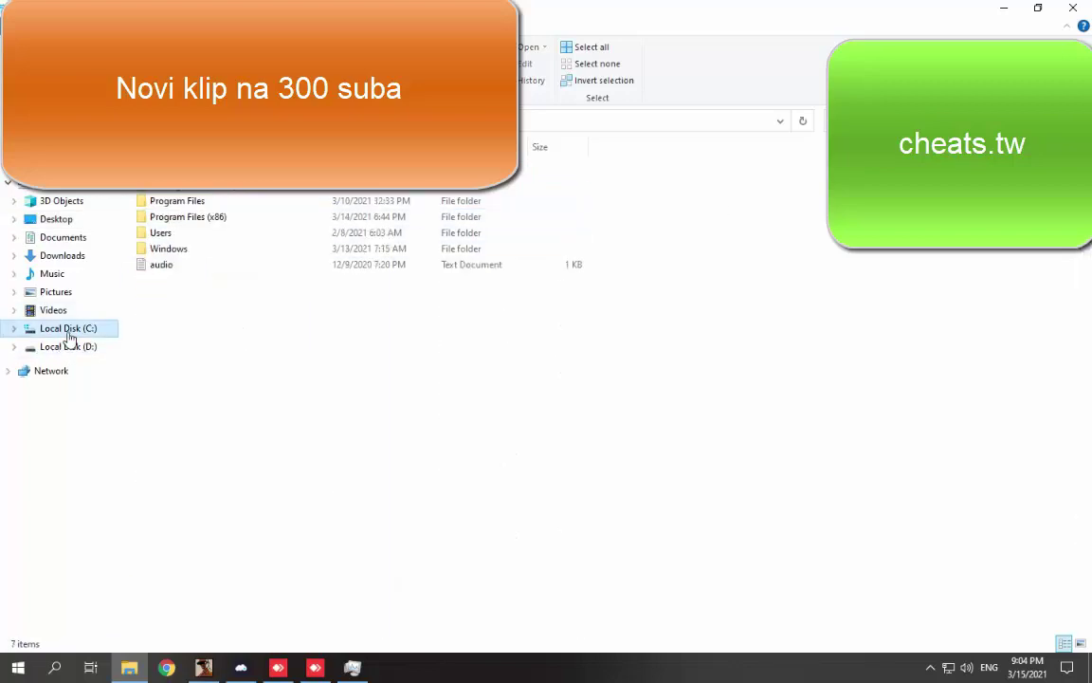
pyautogui.click(52, 349)
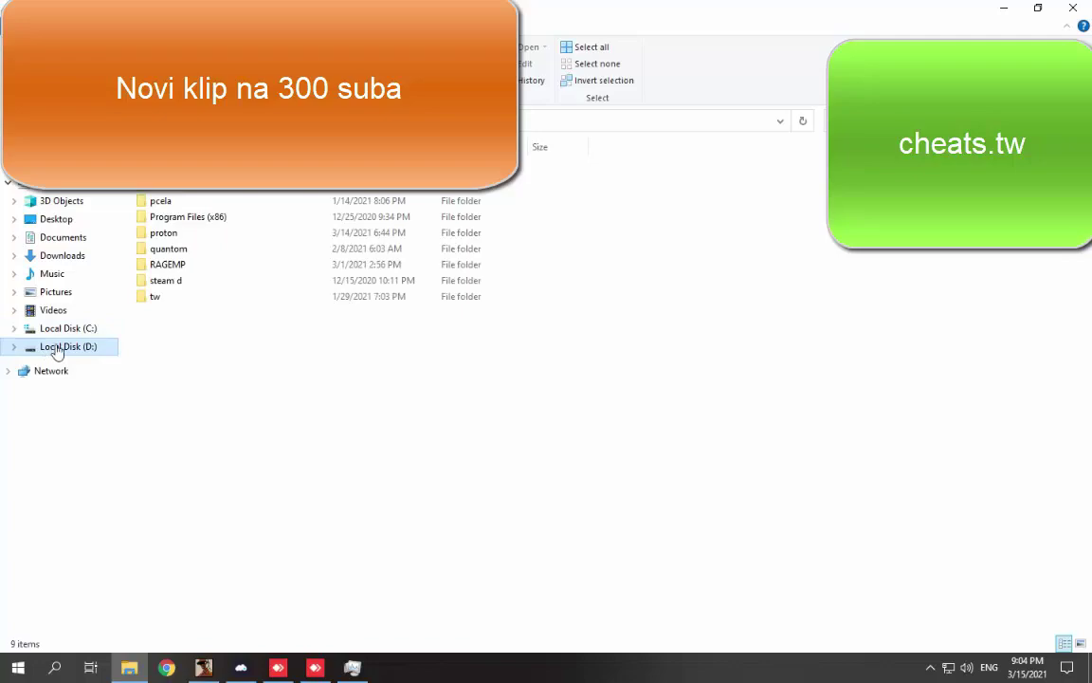
# - Inspect the contents of the tw and Program Files (x86) folders on Local Disk (D:)
pyautogui.doubleClick(155, 295)
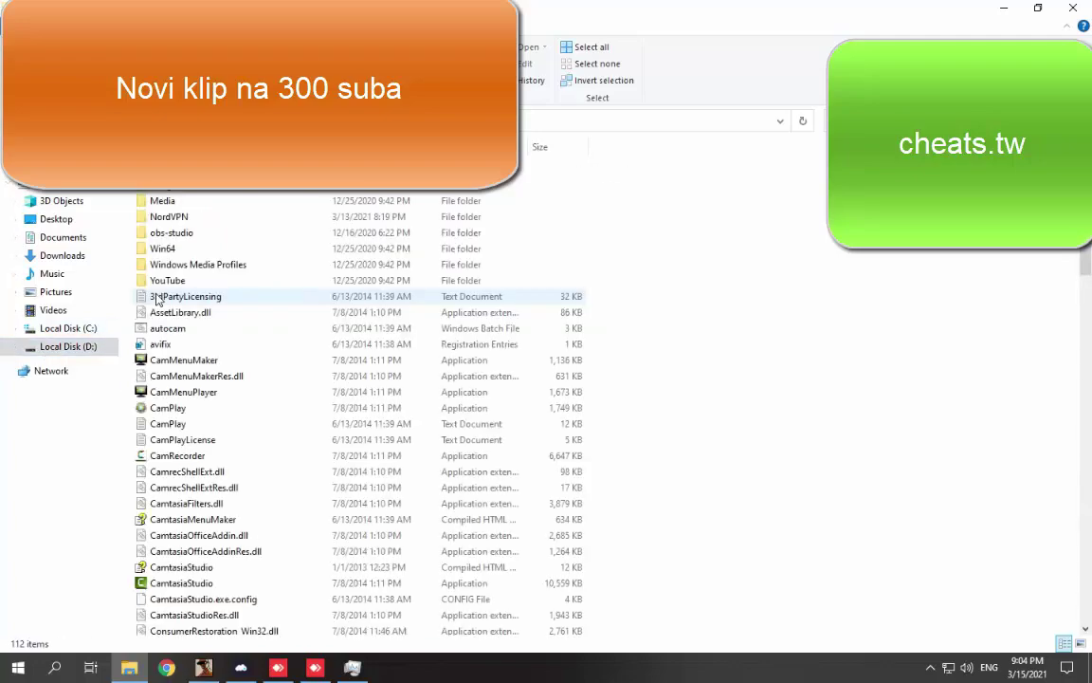
pyautogui.scroll(-3, 269, 432)
pyautogui.scroll(3, 267, 431)
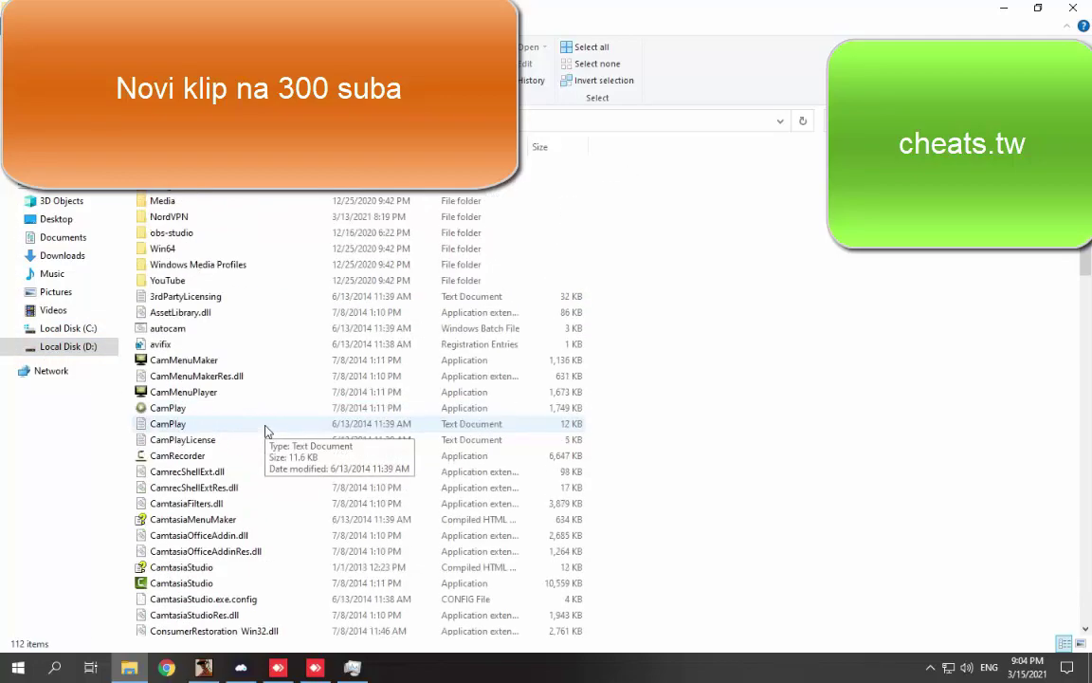
pyautogui.hotkey('alt', 'Left')
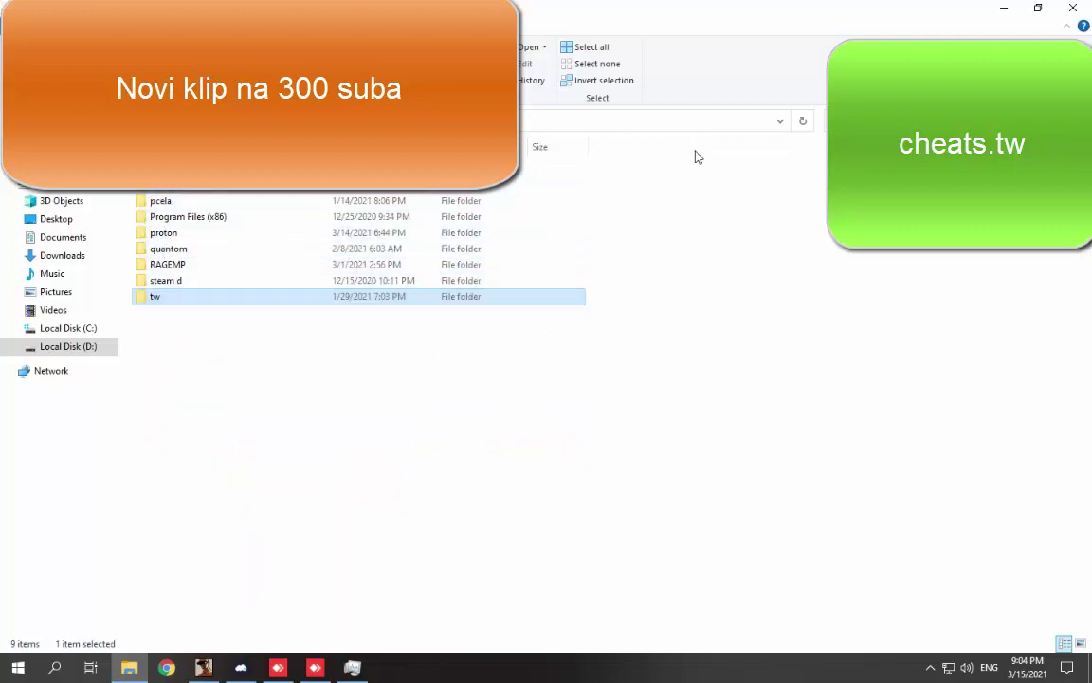
pyautogui.doubleClick(188, 220)
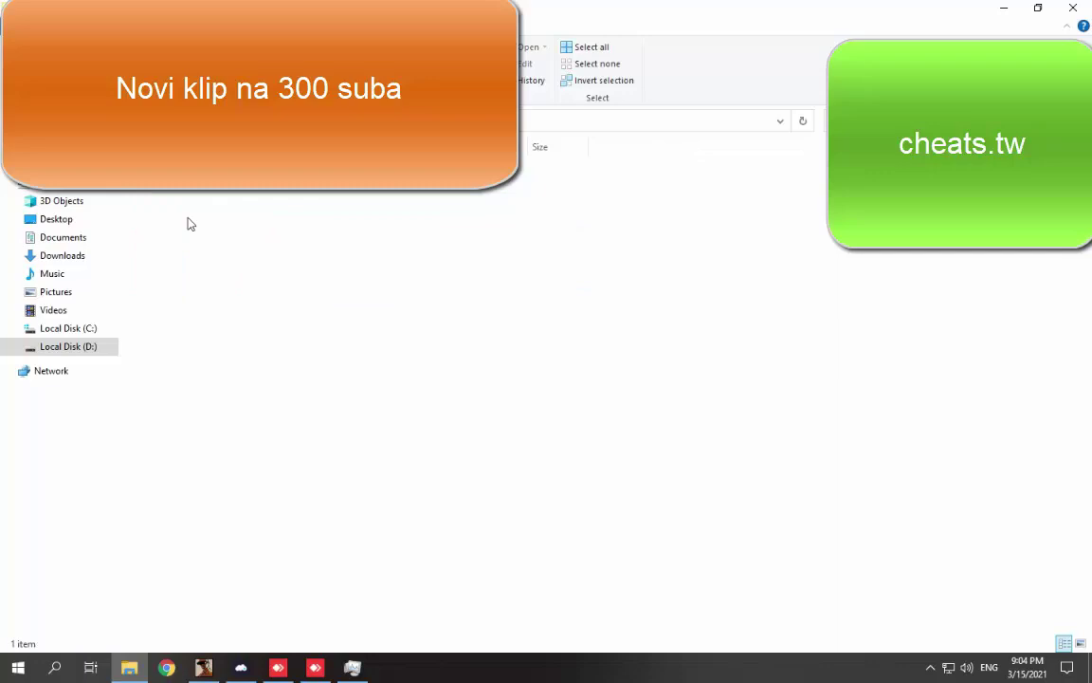
# - Look through the Downloads folder's files, and close File Explorer and Task Manager
pyautogui.click(54, 255)
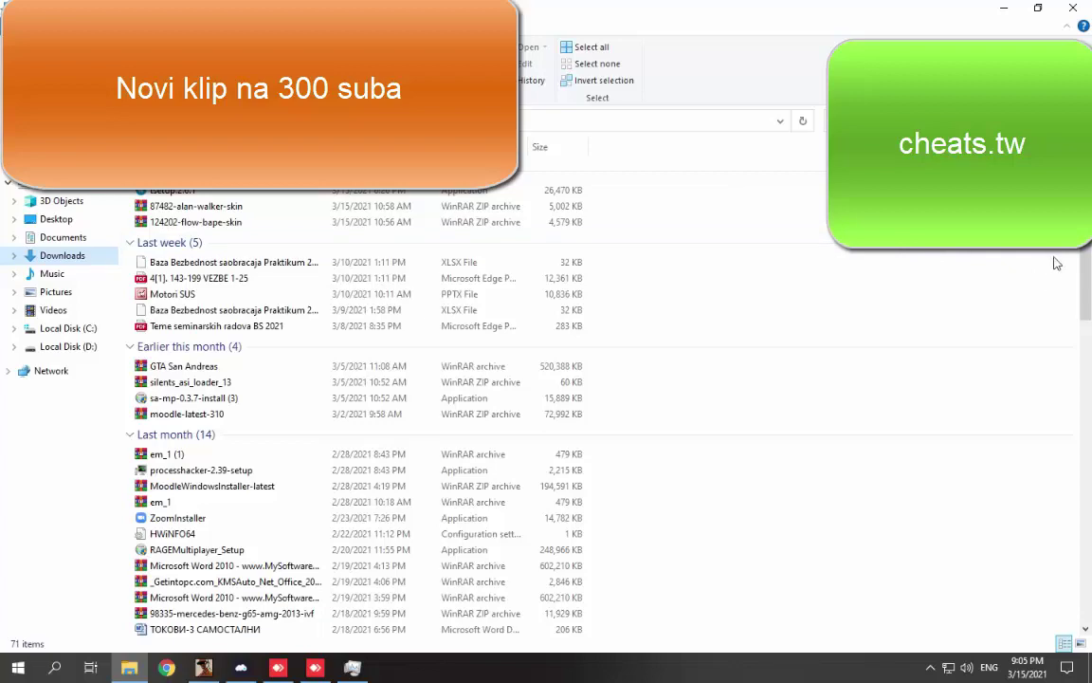
pyautogui.scroll(-5, 1088, 268)
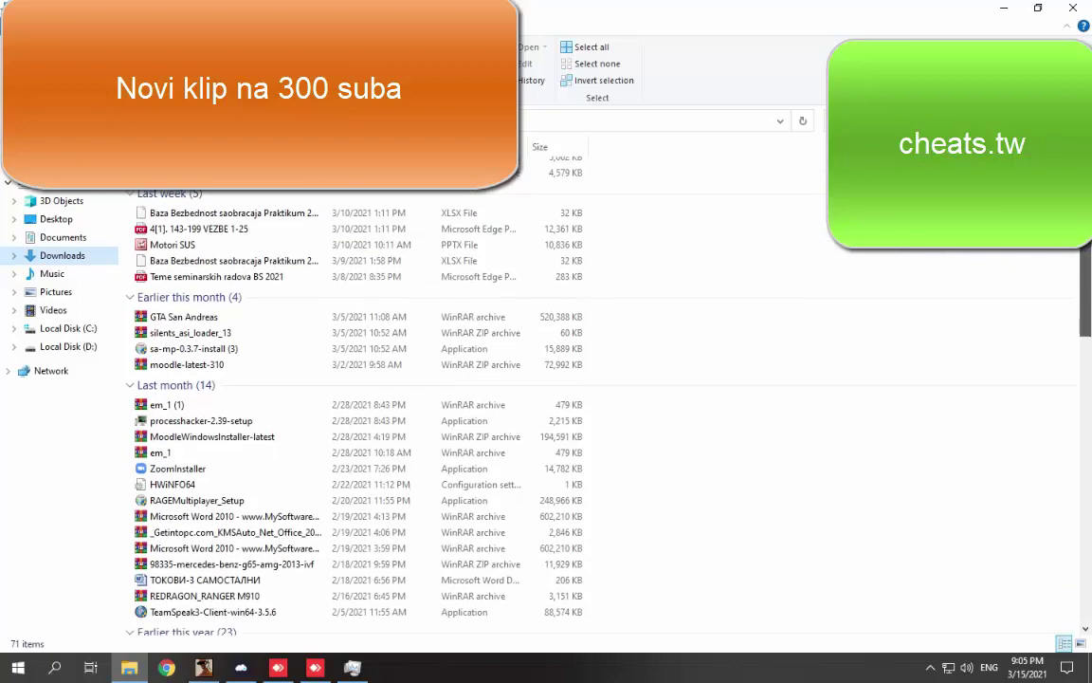
pyautogui.moveTo(1088, 268); pyautogui.dragTo(1077, 181)
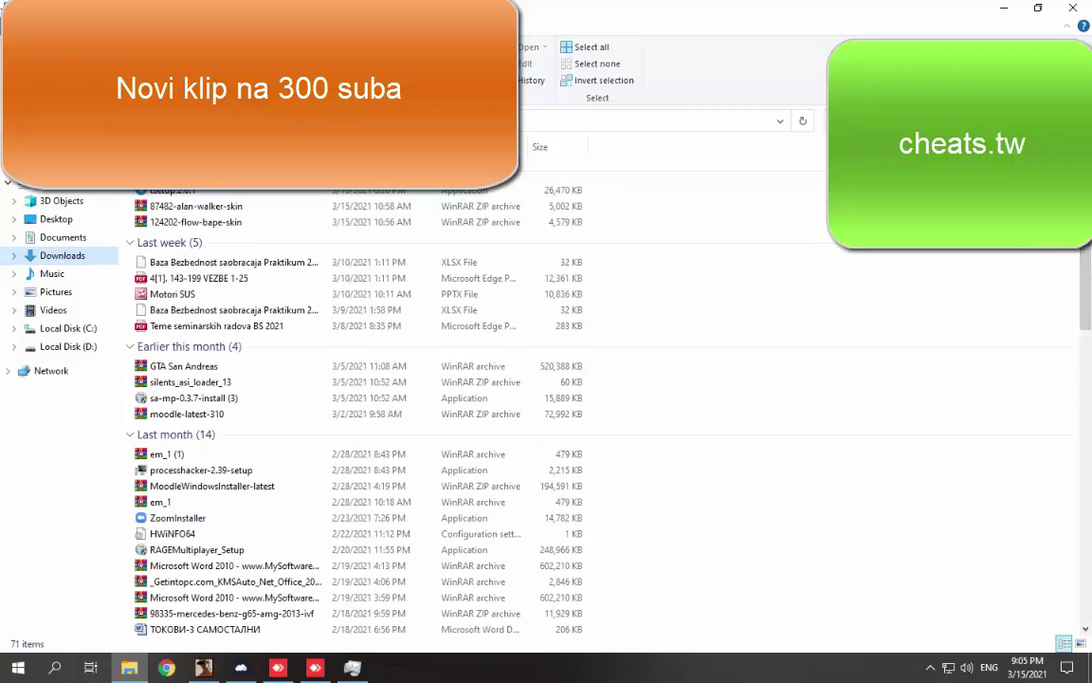
pyautogui.click(1073, 8)
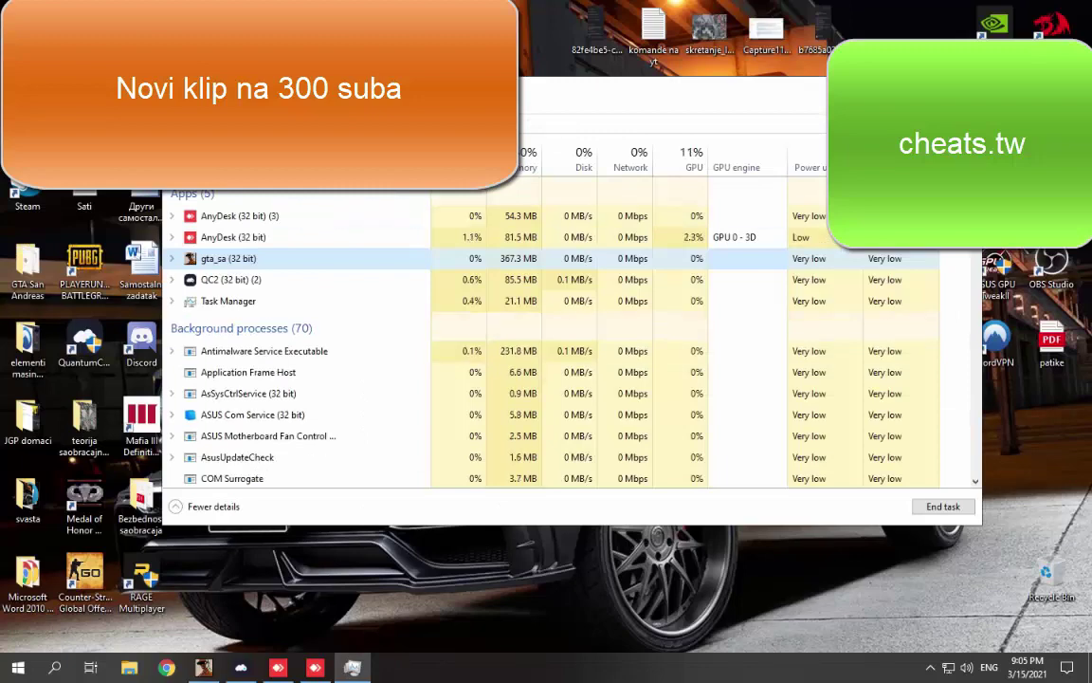
pyautogui.click(963, 88)
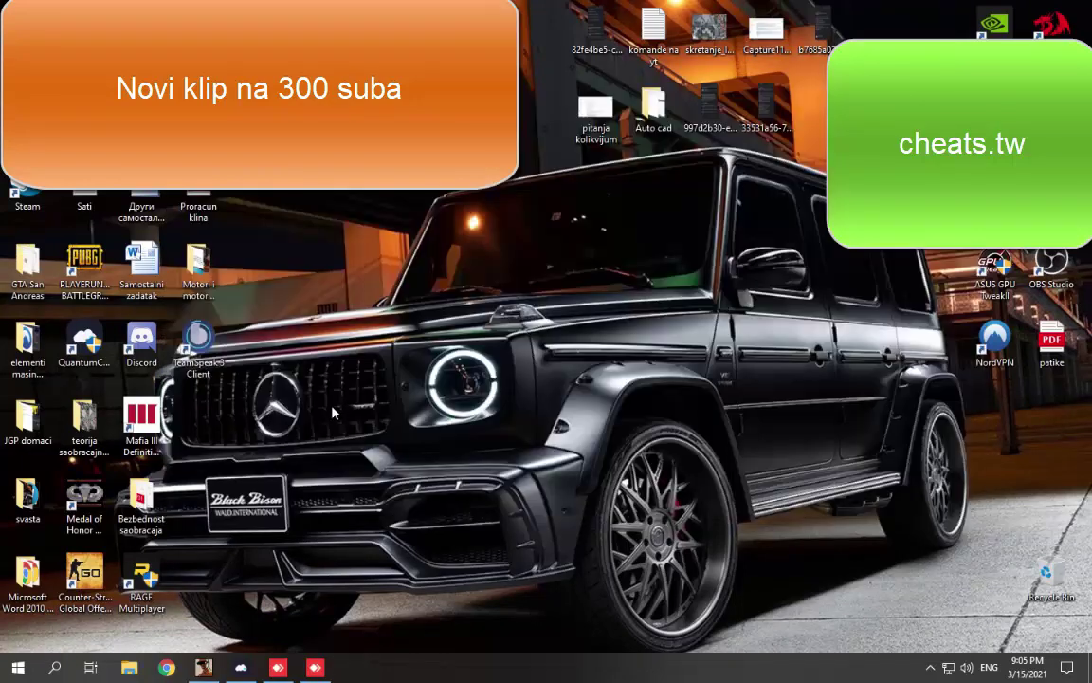
# - Open the Windows recent items folder with the Run command "recent", examine its shortcuts and close it
pyautogui.press('super+r')
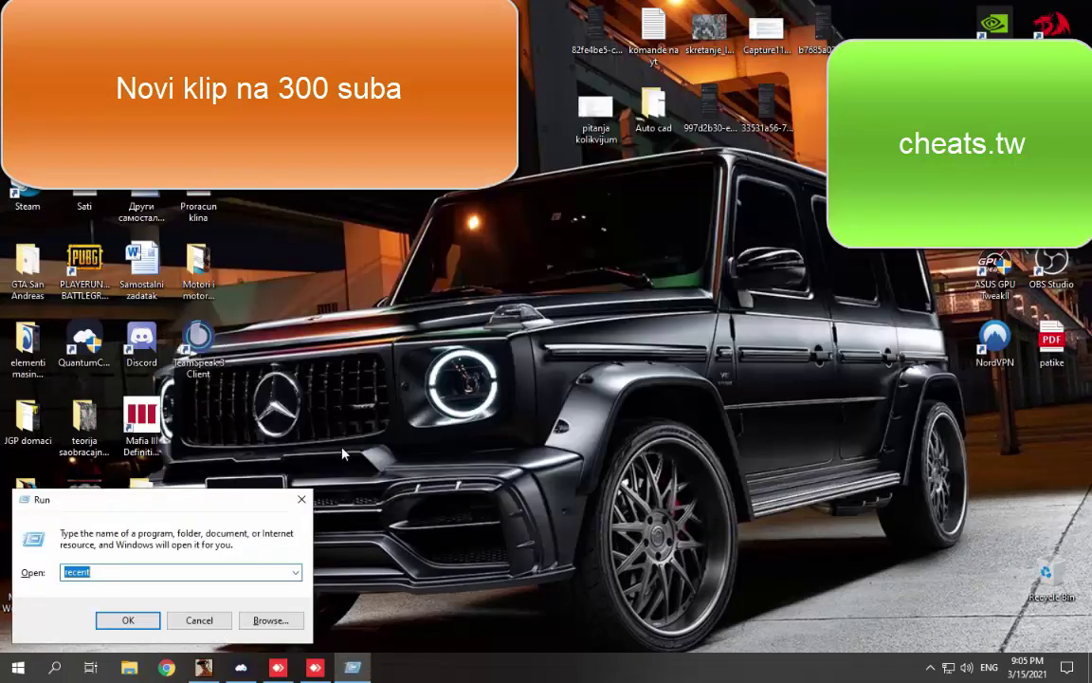
pyautogui.write('recent')
pyautogui.press('Return')
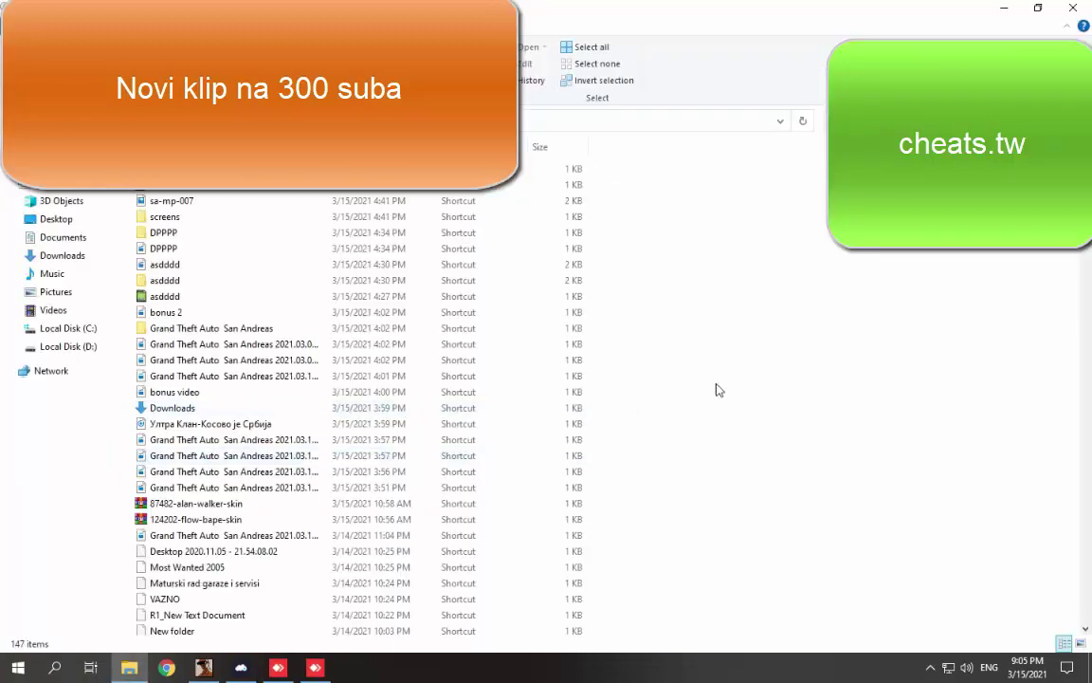
pyautogui.scroll(-4, 360, 407)
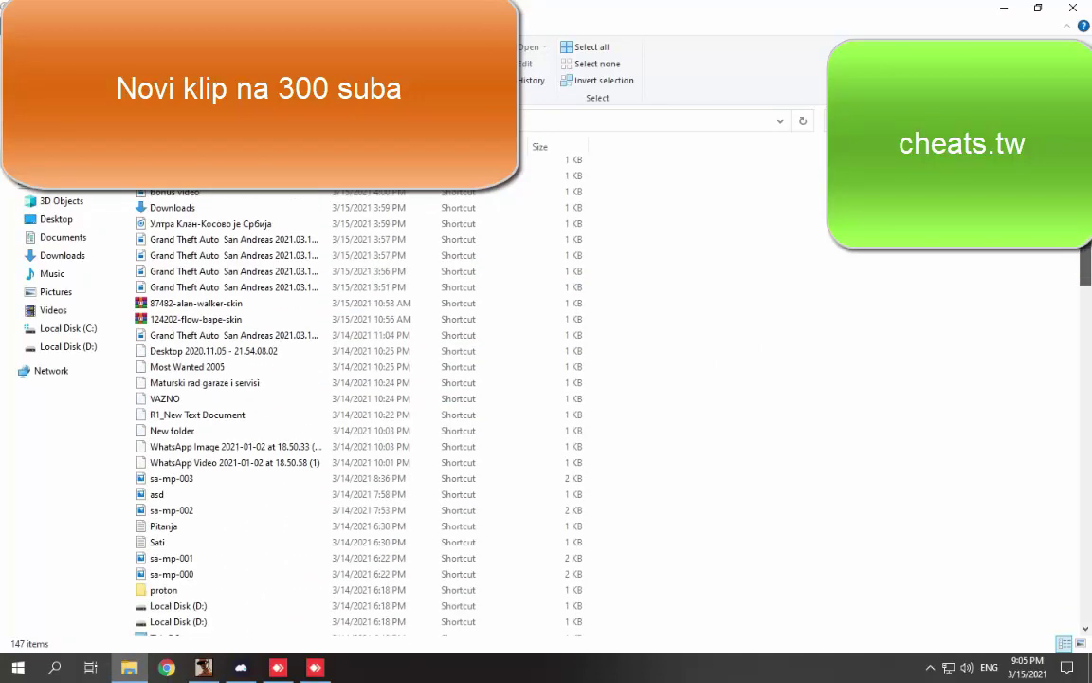
pyautogui.scroll(4, 360, 398)
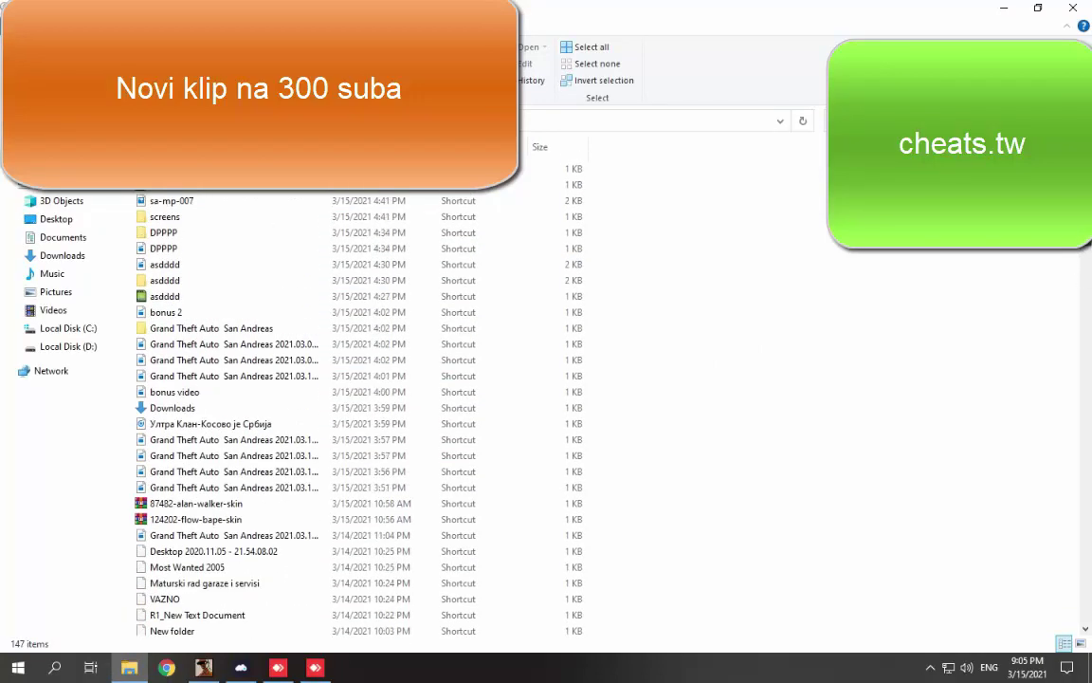
pyautogui.moveTo(1087, 192); pyautogui.dragTo(1073, 396)
pyautogui.scroll(-3, 1072, 400)
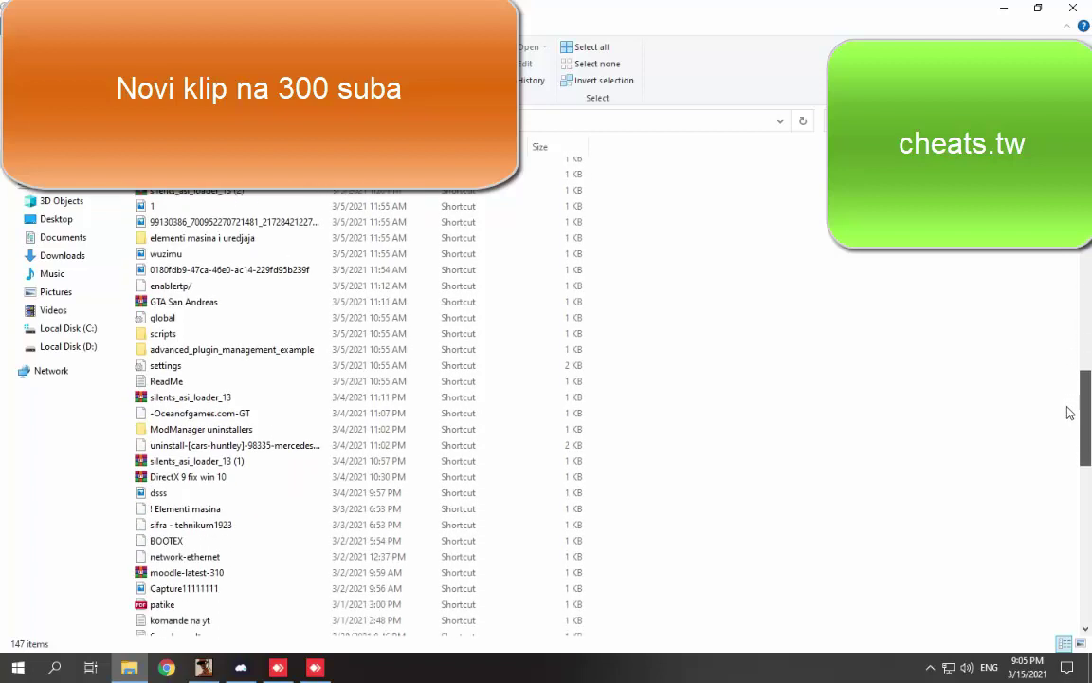
pyautogui.moveTo(1066, 429); pyautogui.dragTo(1041, 282)
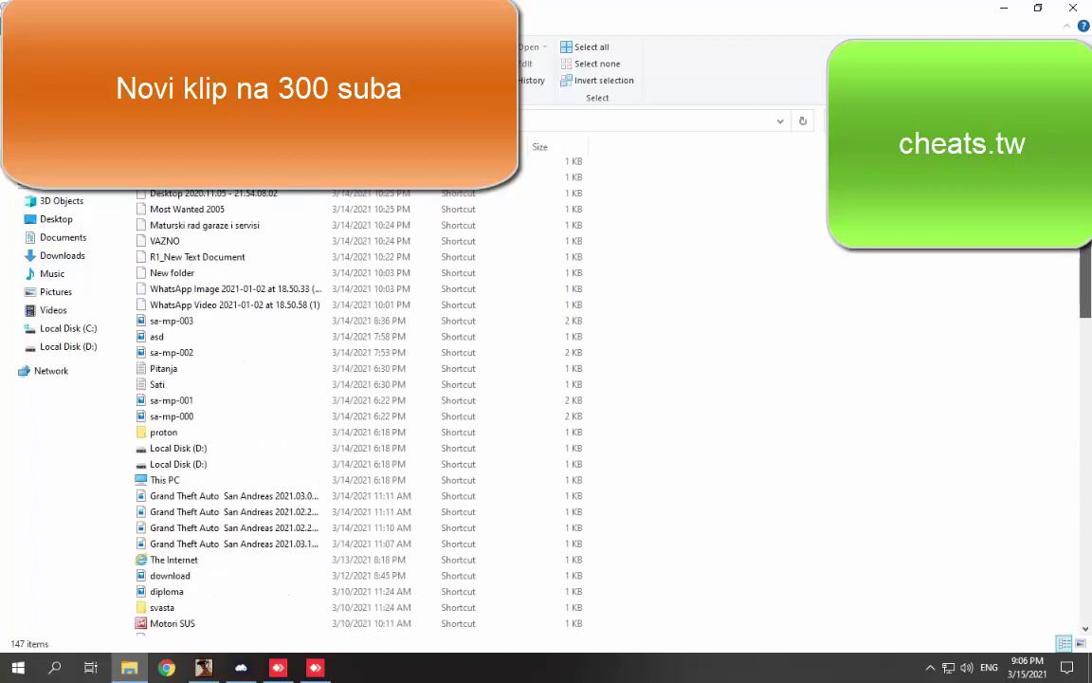
pyautogui.click(1071, 8)
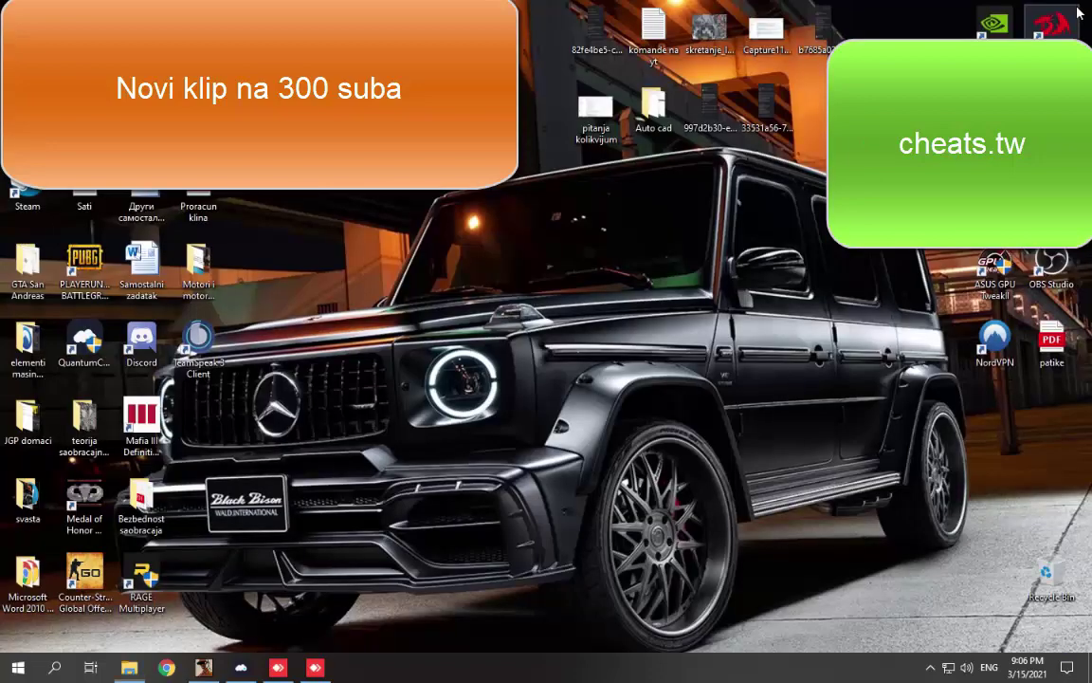
# - Search Windows for "screens", inspect the SAMP screens folder and its parent folder, and close the window
pyautogui.click(54, 667)
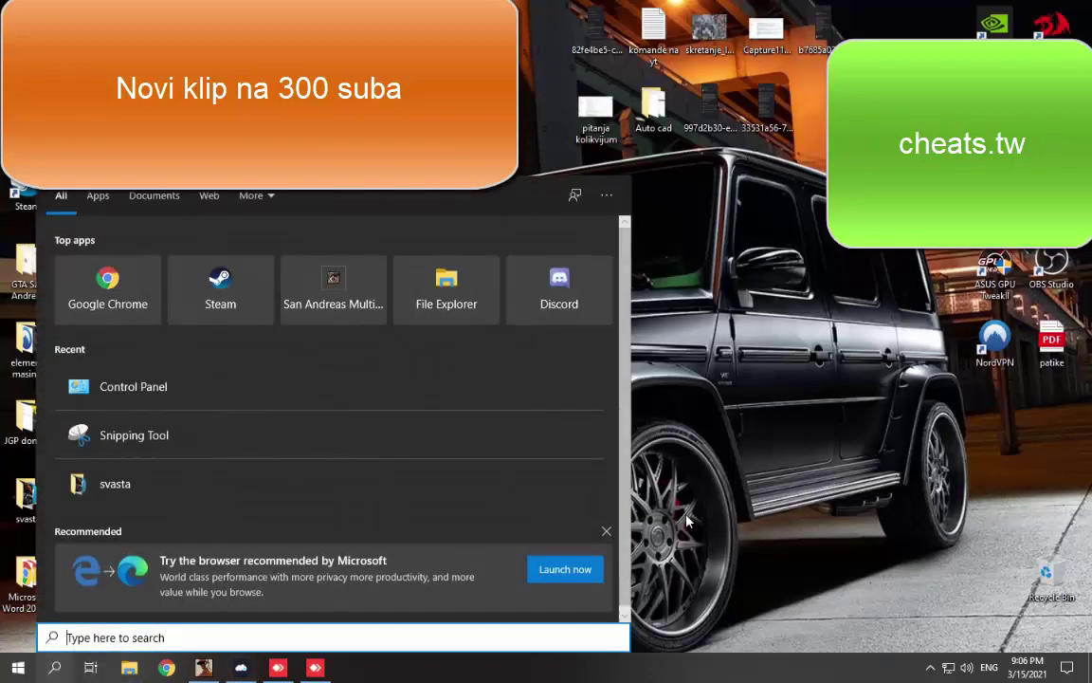
pyautogui.write('screens')
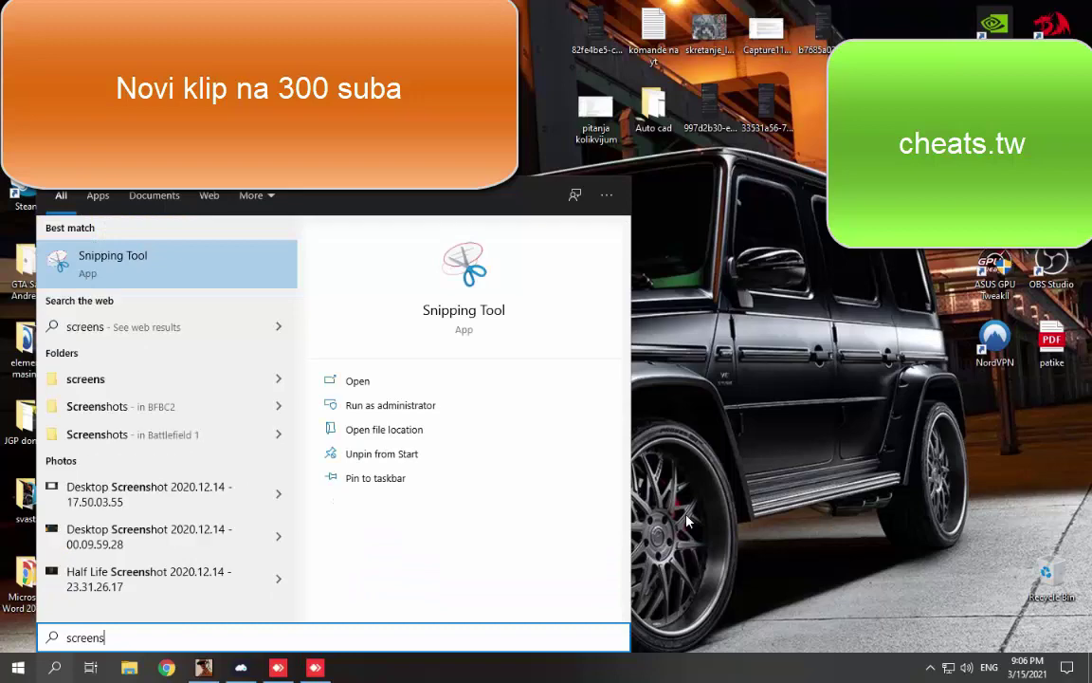
pyautogui.click(115, 379)
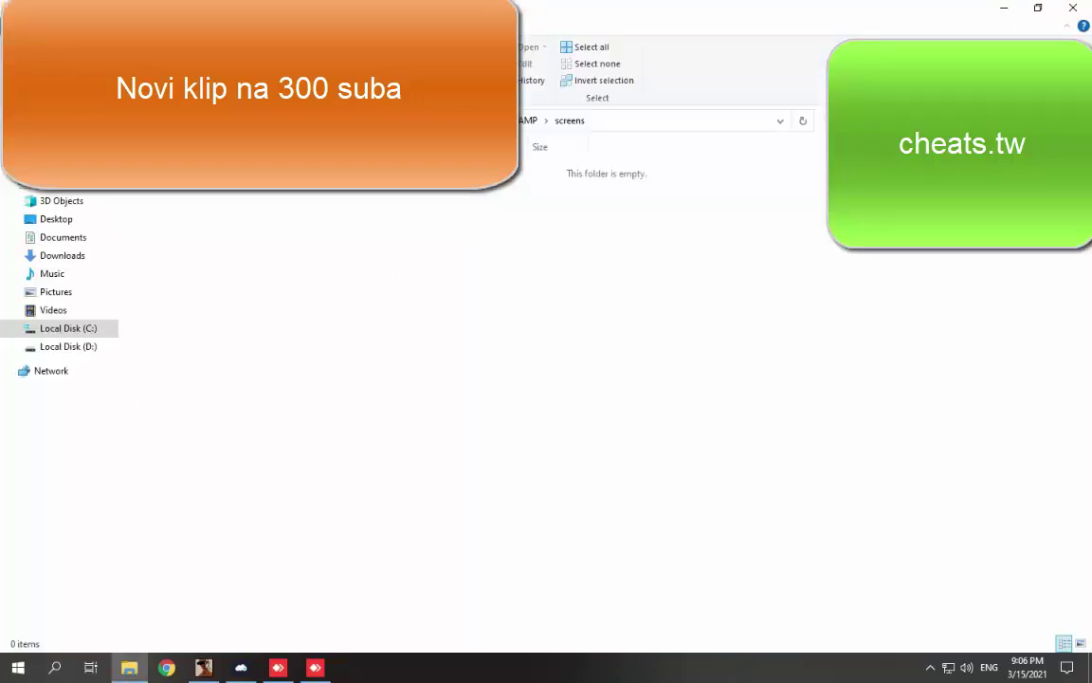
pyautogui.click(524, 121)
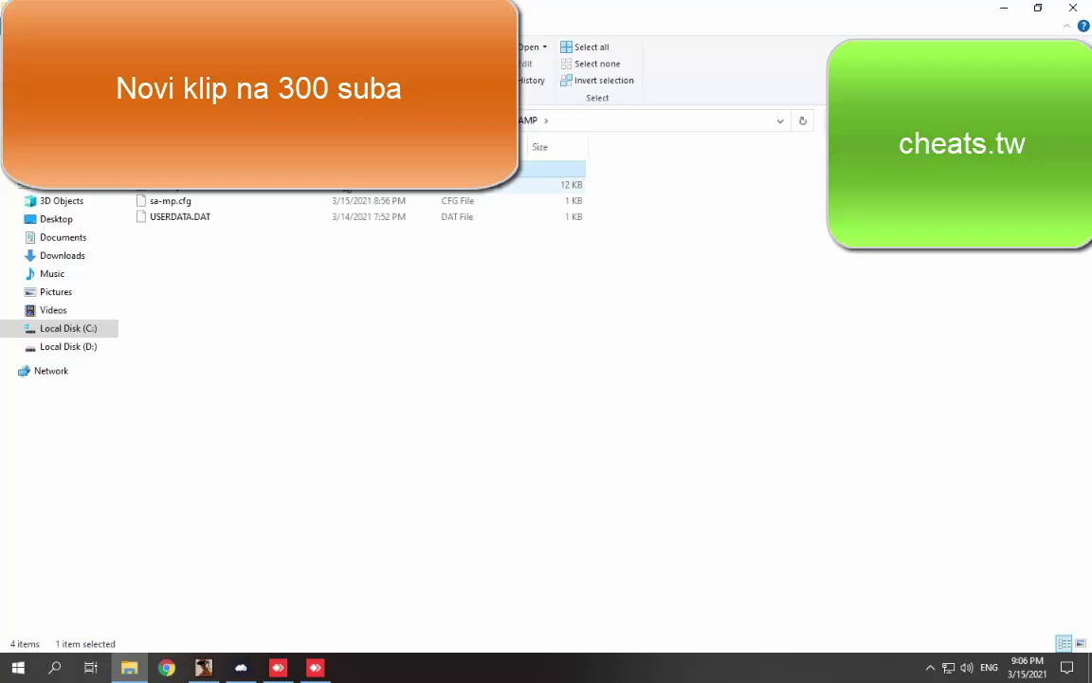
pyautogui.click(1075, 7)
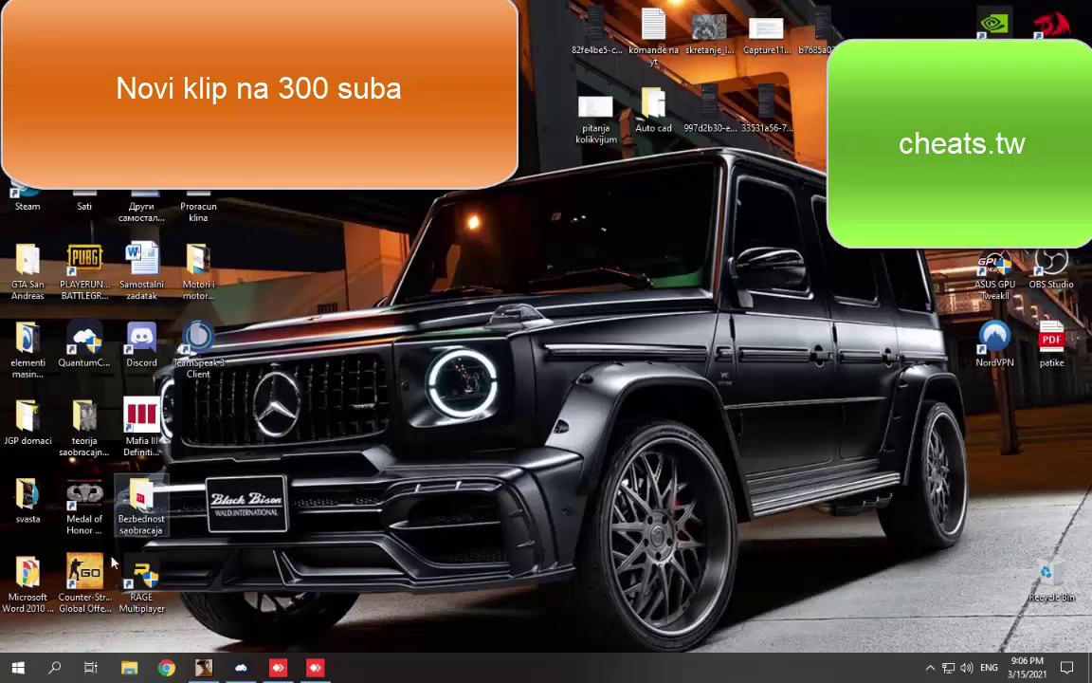
pyautogui.click(54, 667)
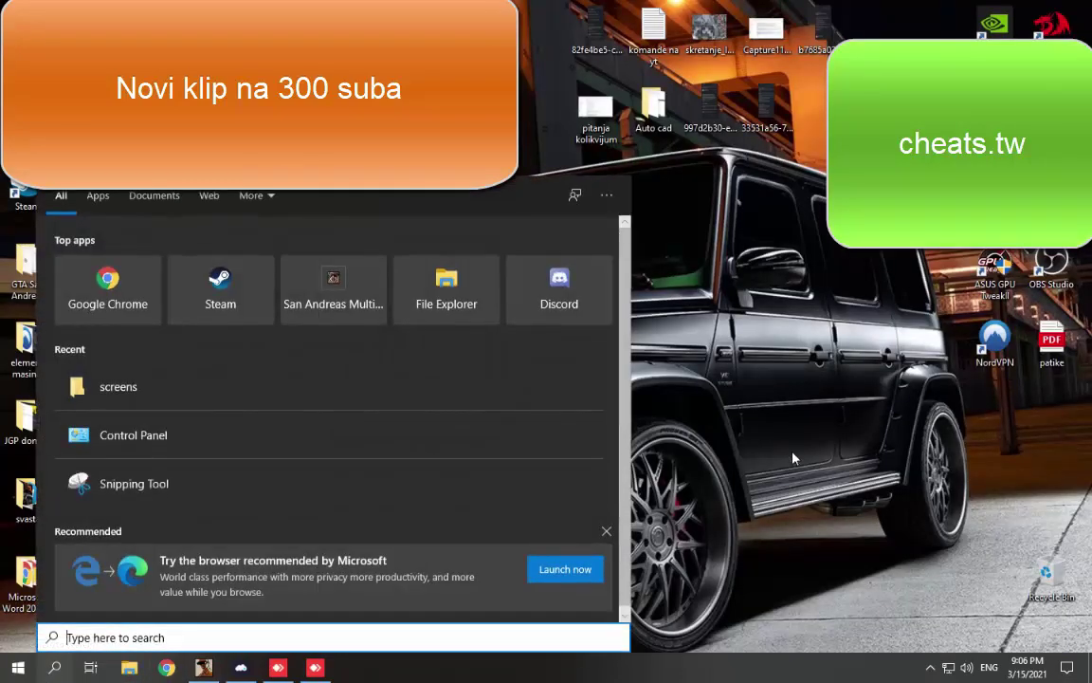
pyautogui.write('a')
pyautogui.press('BackSpace')
pyautogui.click(795, 459)
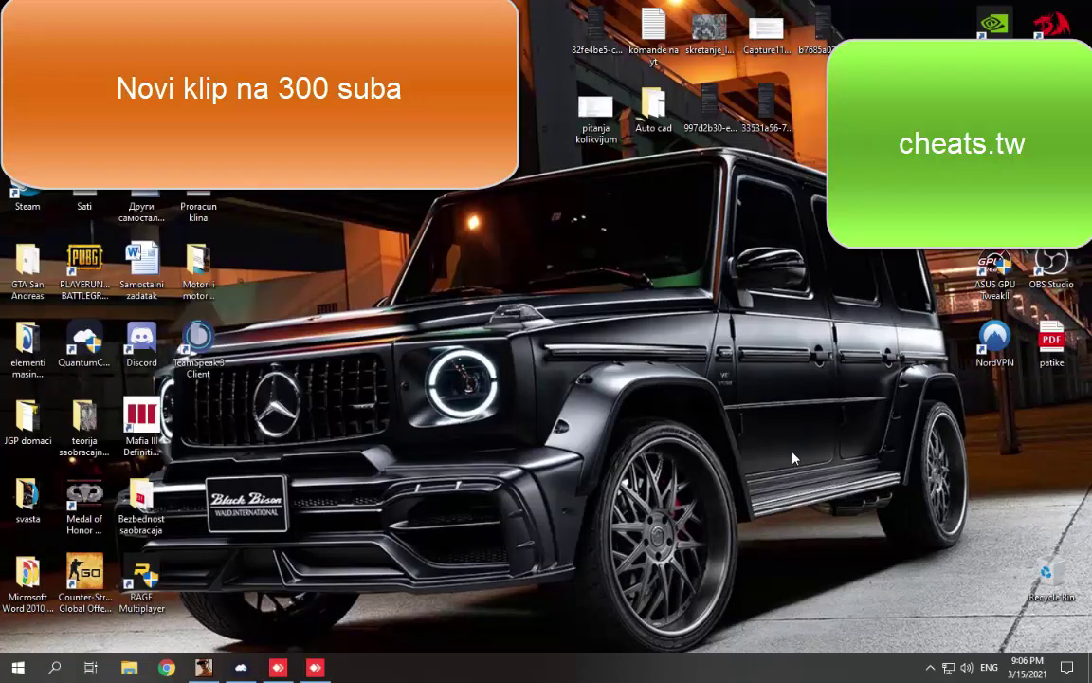
# - Switch to Google Chrome and search the web for "download lastactivityview"
pyautogui.click(166, 667)
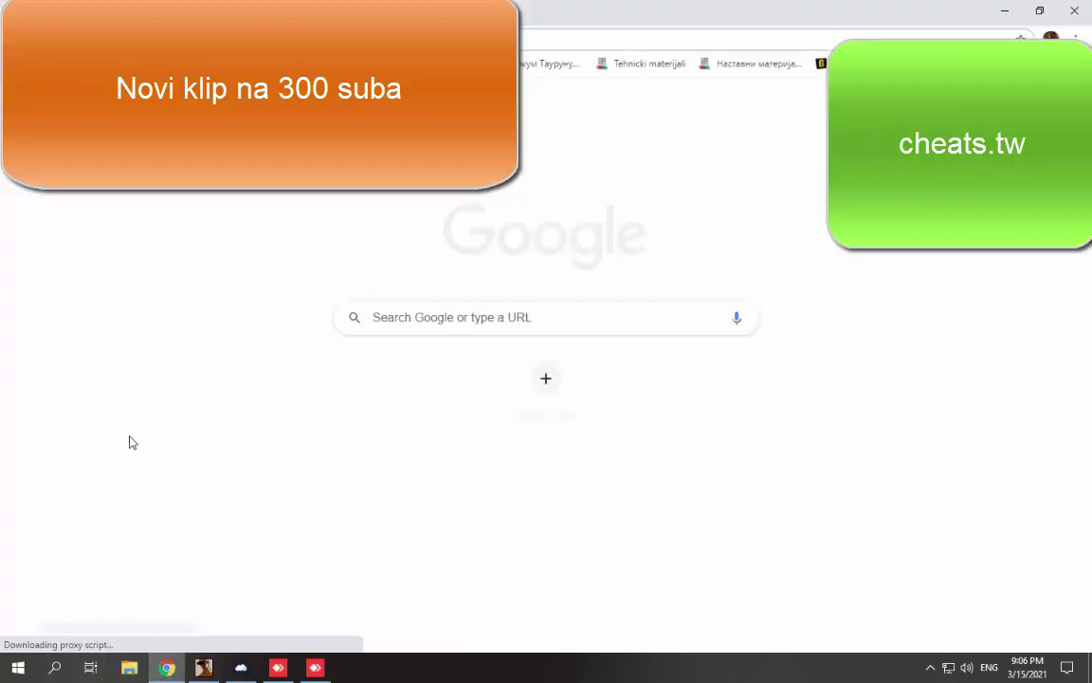
pyautogui.write('download las')
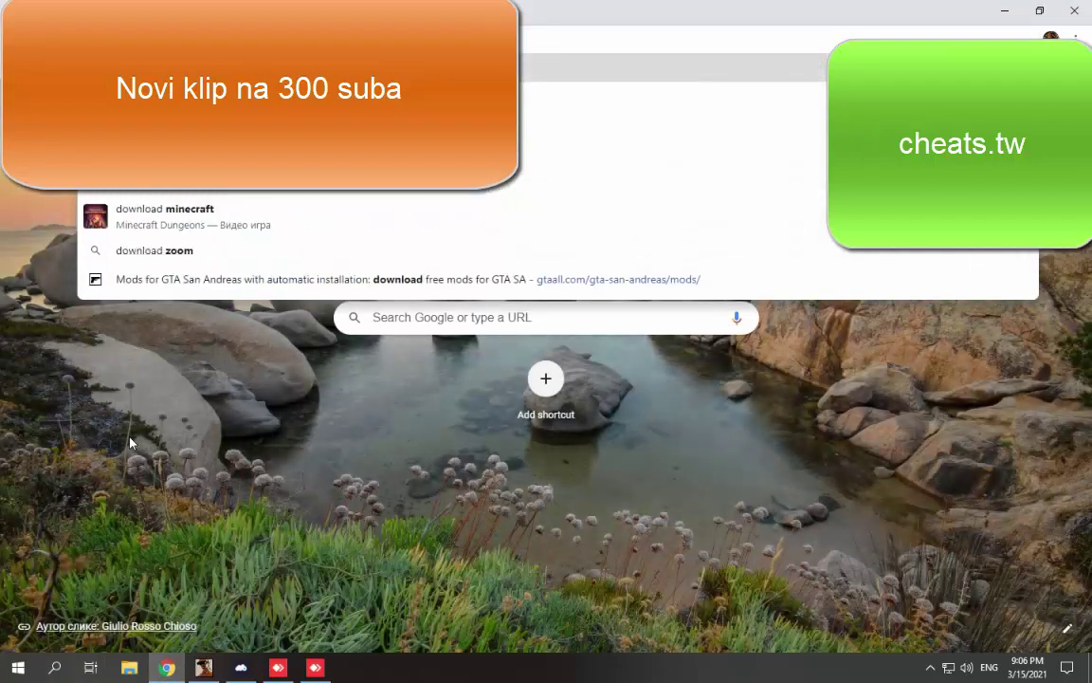
pyautogui.write('tactivityview')
pyautogui.press('Return')
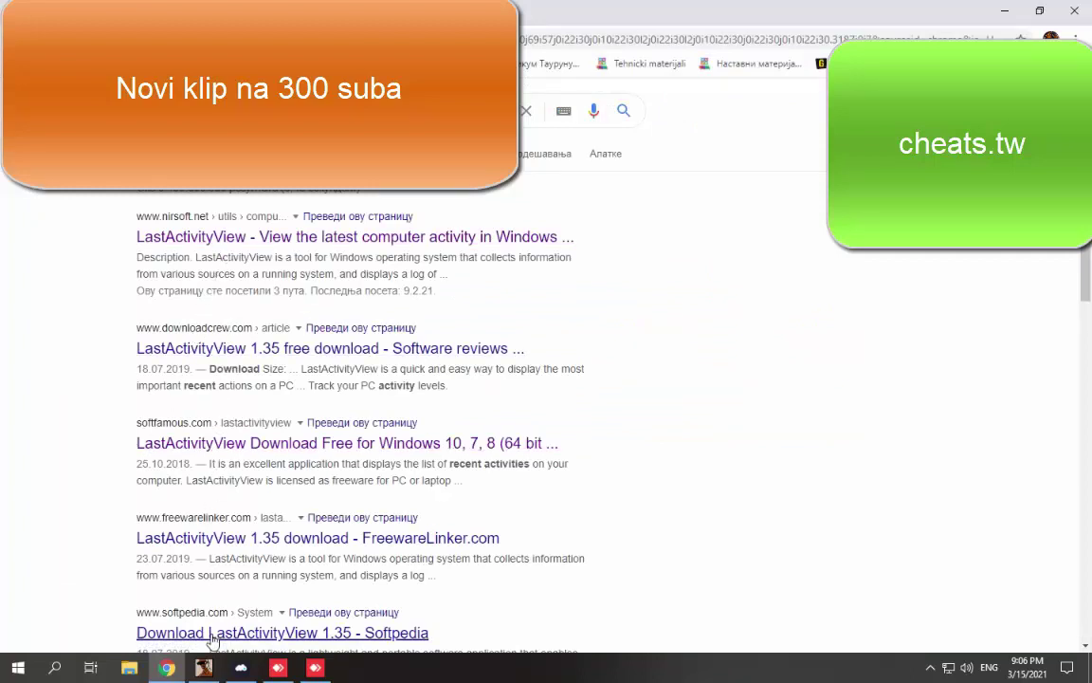
# - Open the SoftFamous result, dismiss the advertisement and download LastActivityView from its mirror
pyautogui.click(351, 443)
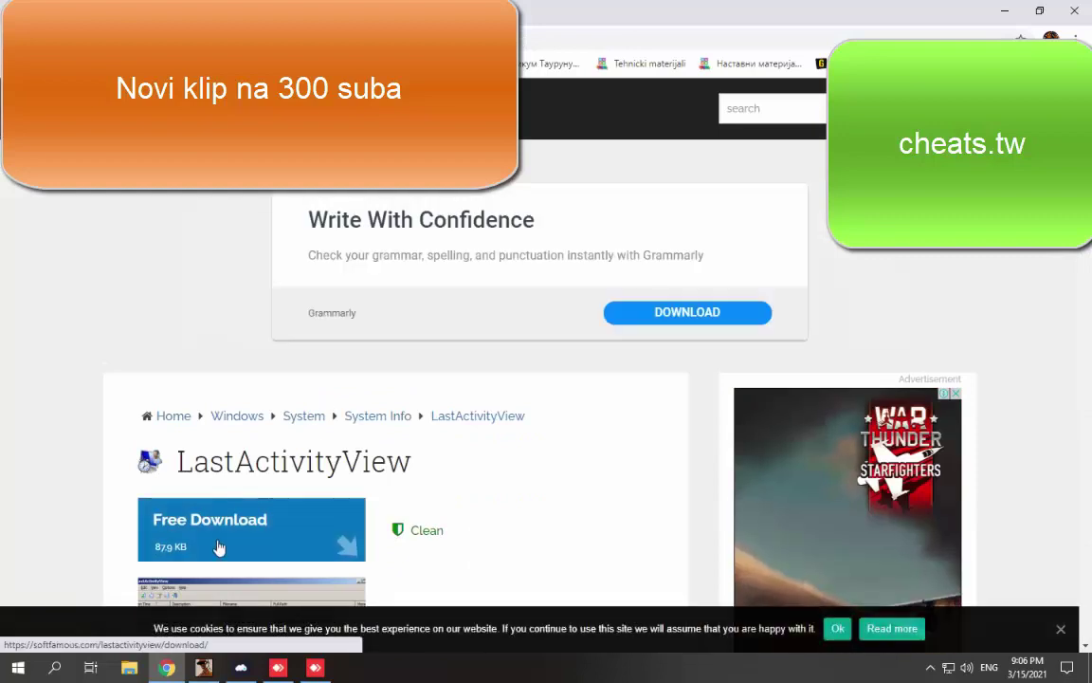
pyautogui.click(219, 556)
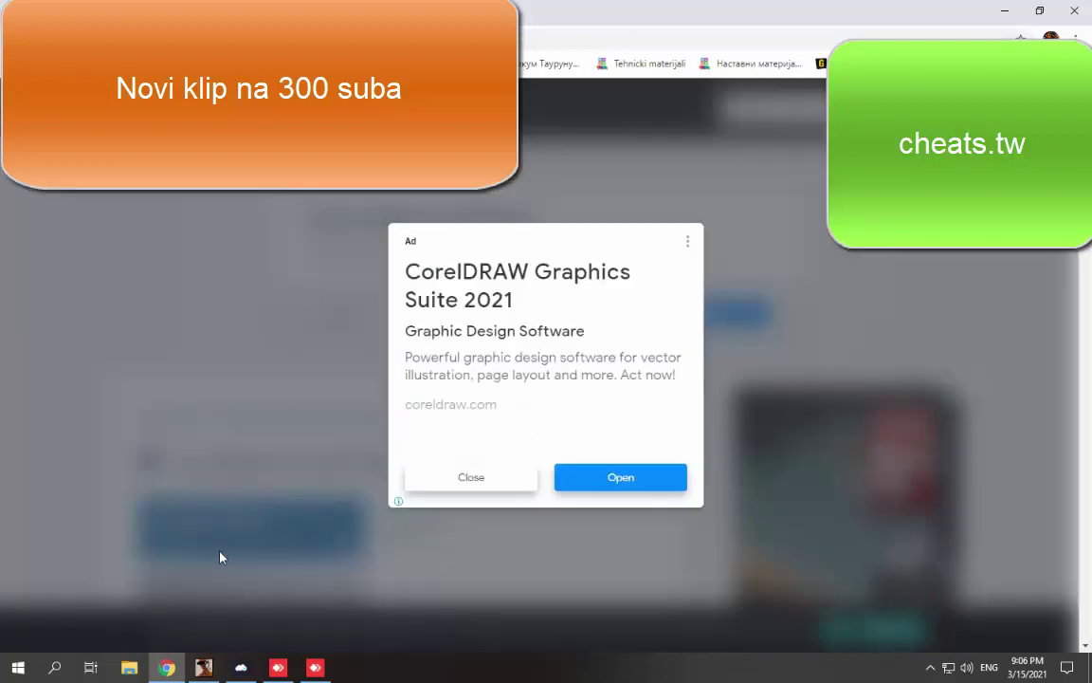
pyautogui.click(478, 485)
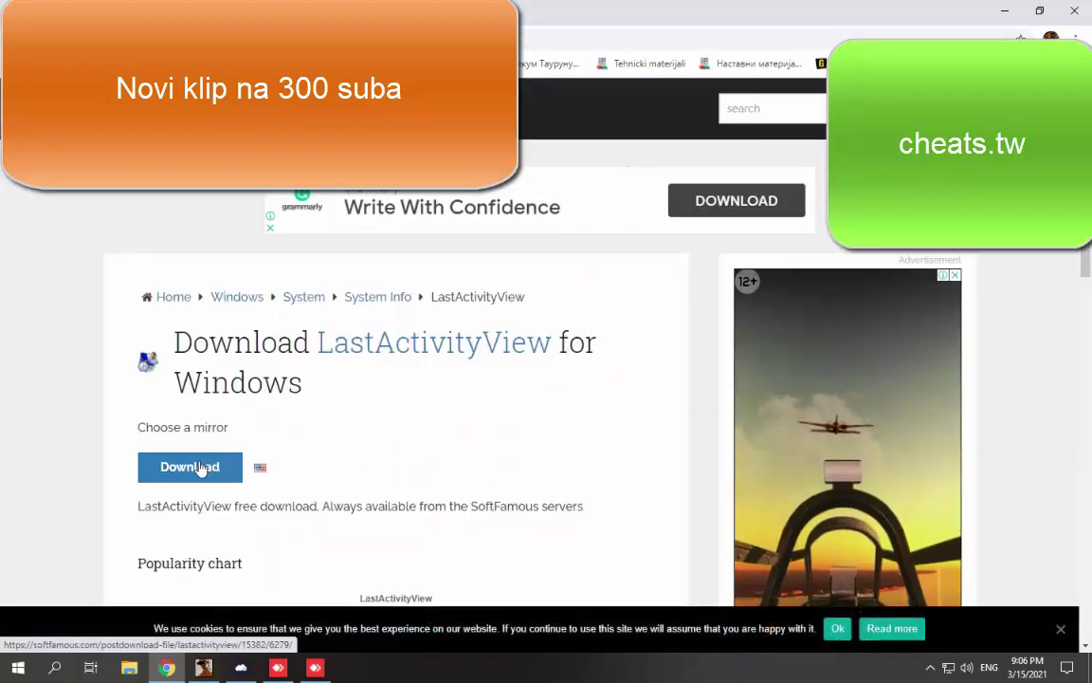
pyautogui.click(198, 468)
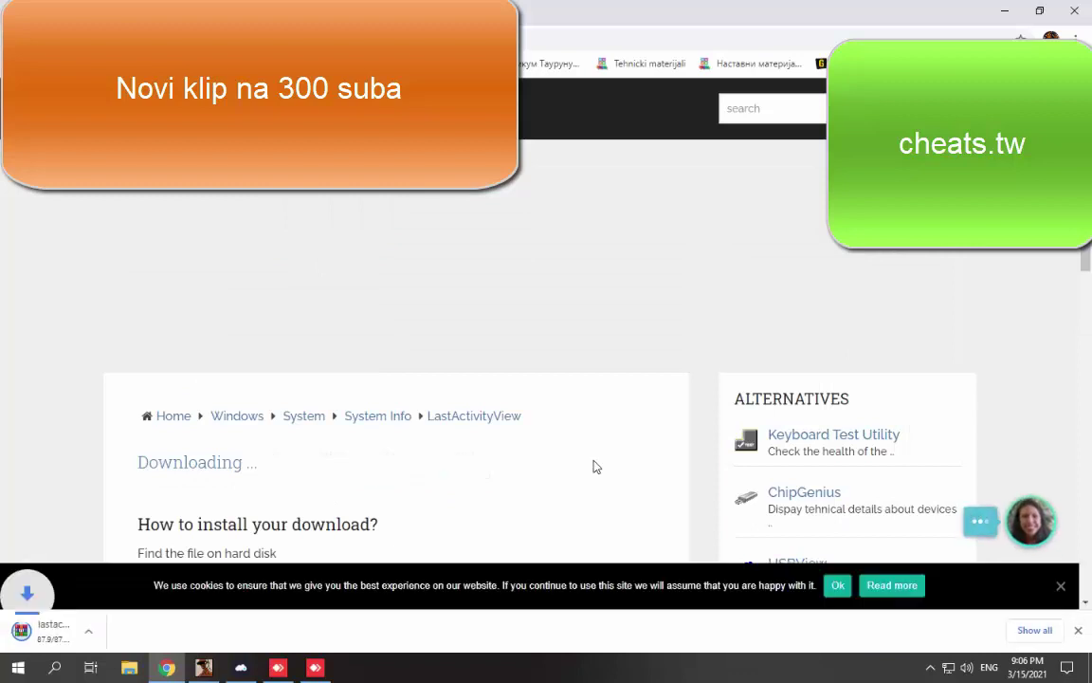
# - Open the downloaded lastactivityview.zip, dismiss the WinRAR license reminder, and run the LastActivityView application with its window maximized
pyautogui.click(66, 630)
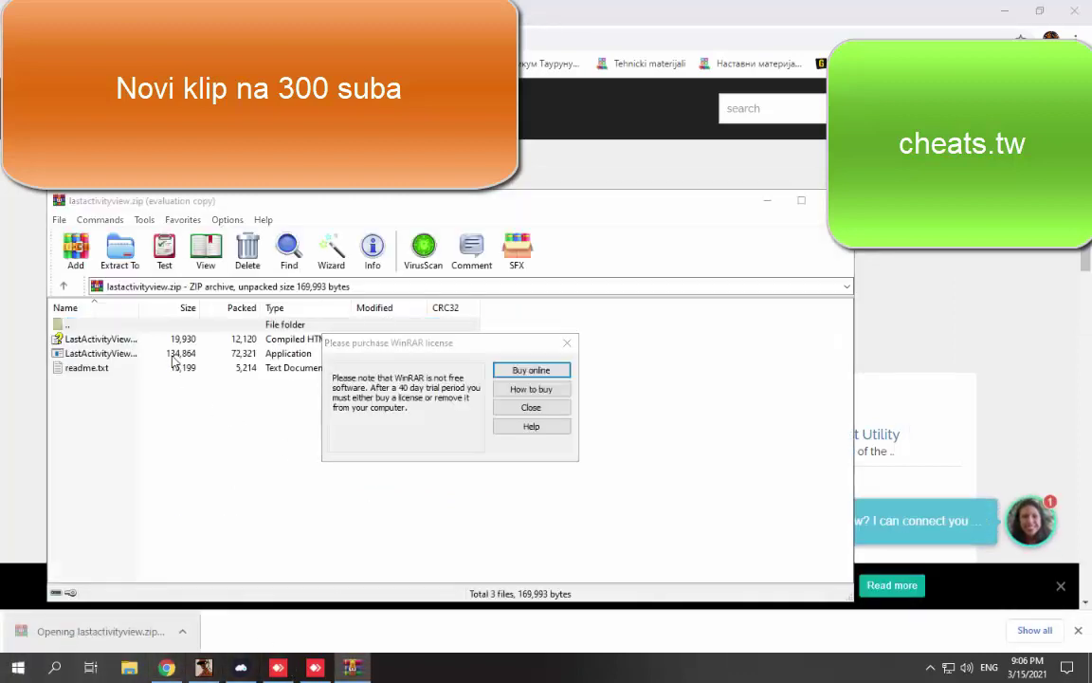
pyautogui.click(567, 342)
pyautogui.doubleClick(175, 352)
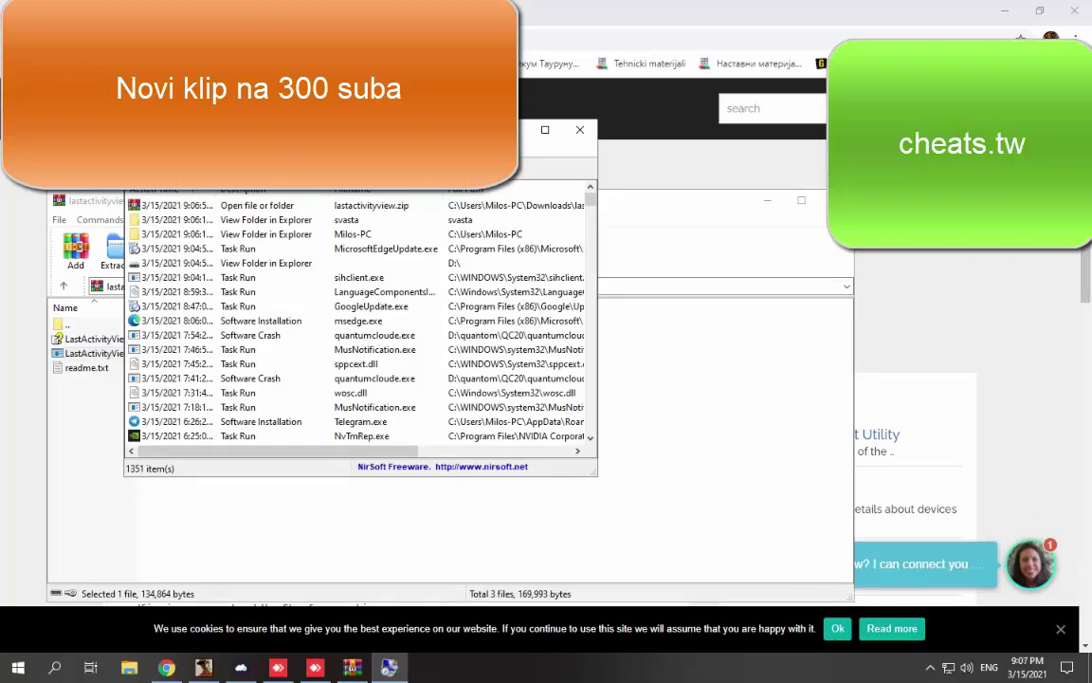
pyautogui.doubleClick(408, 130)
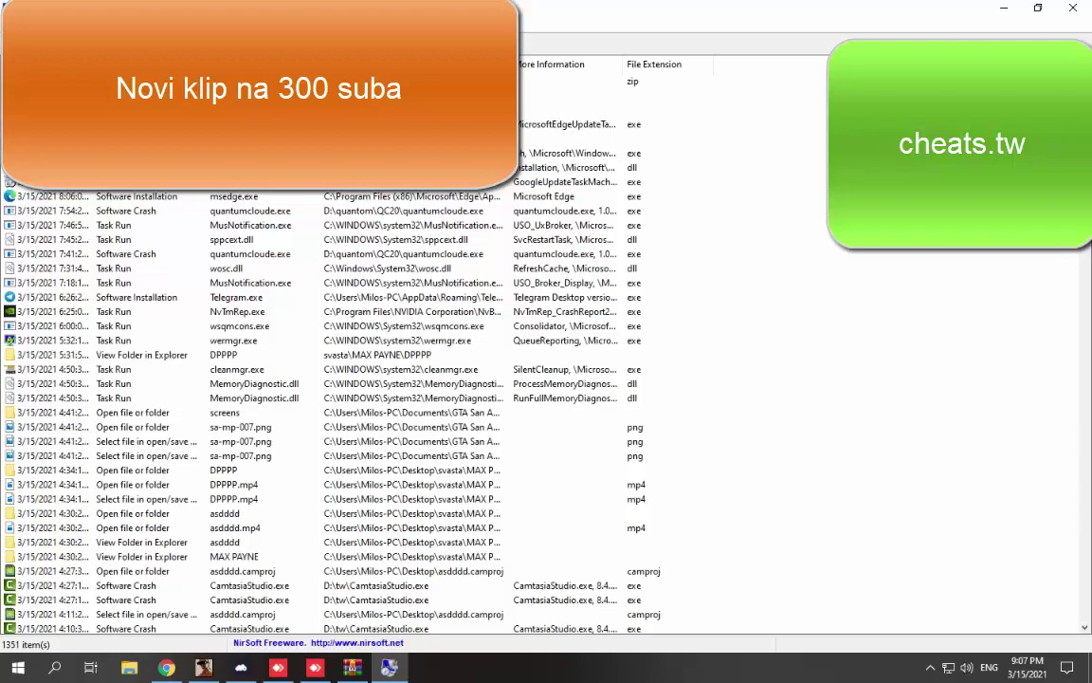
# - Examine the LastActivityView log for recently opened files, run programs and software crashes, and return to the newest entries
pyautogui.scroll(-10, 546, 356)
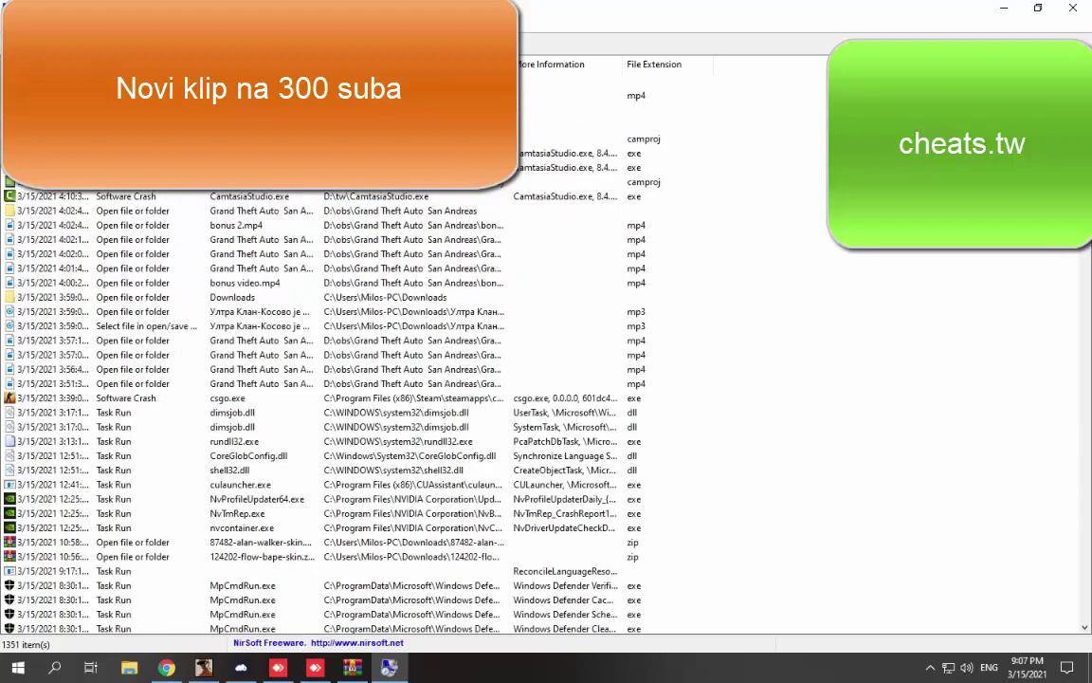
pyautogui.scroll(-4, 546, 355)
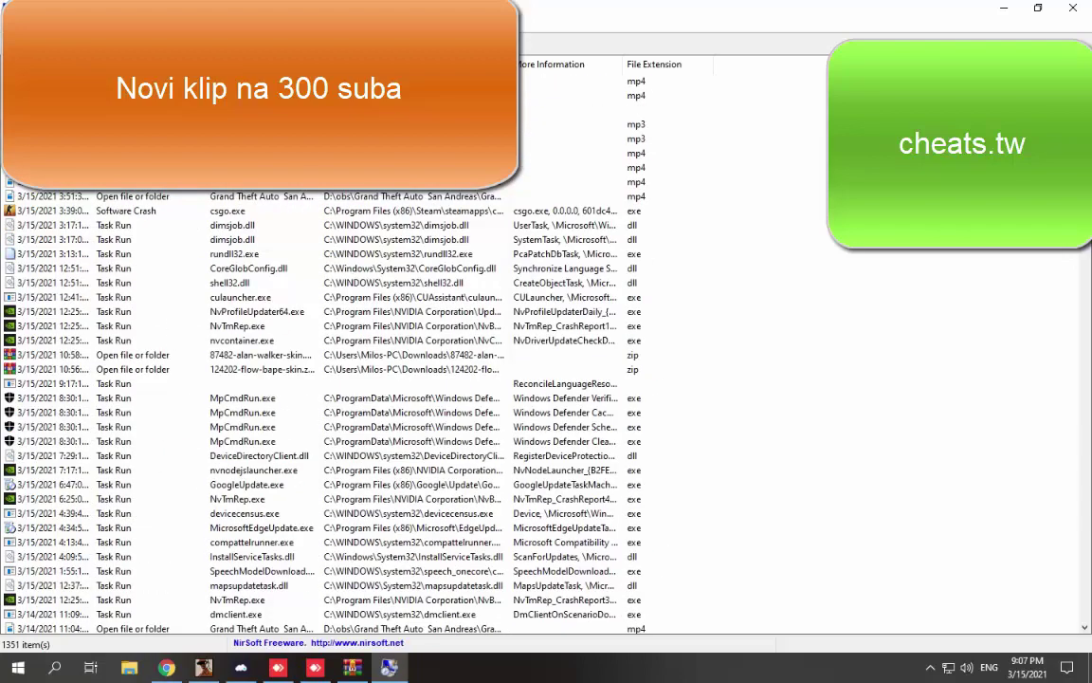
pyautogui.scroll(-4, 547, 356)
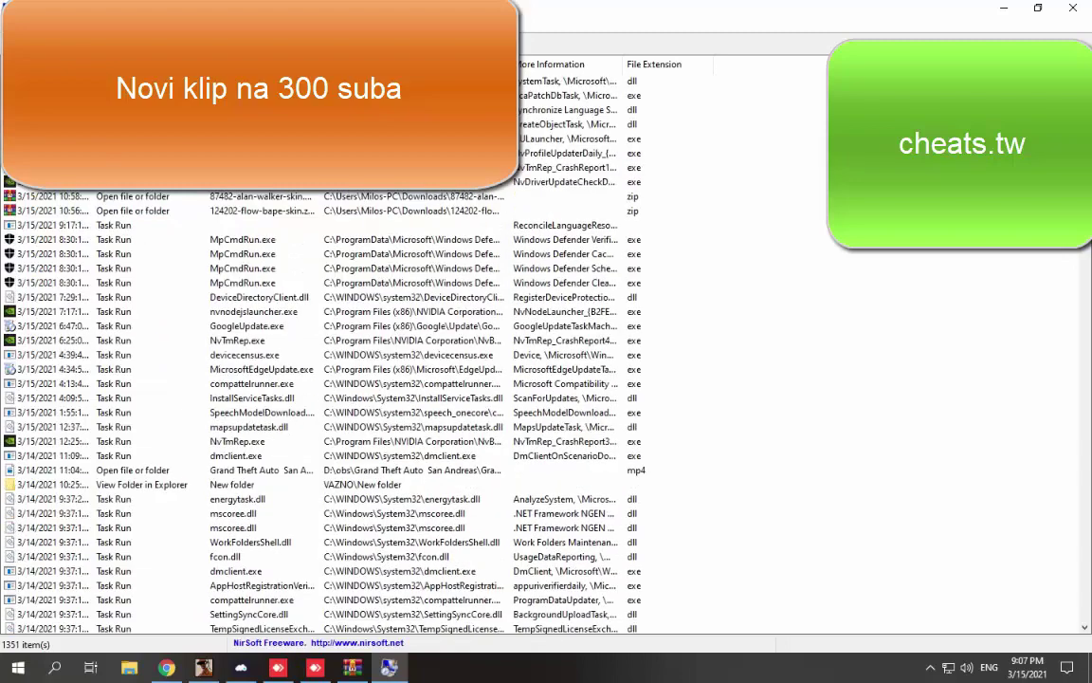
pyautogui.scroll(-4, 546, 356)
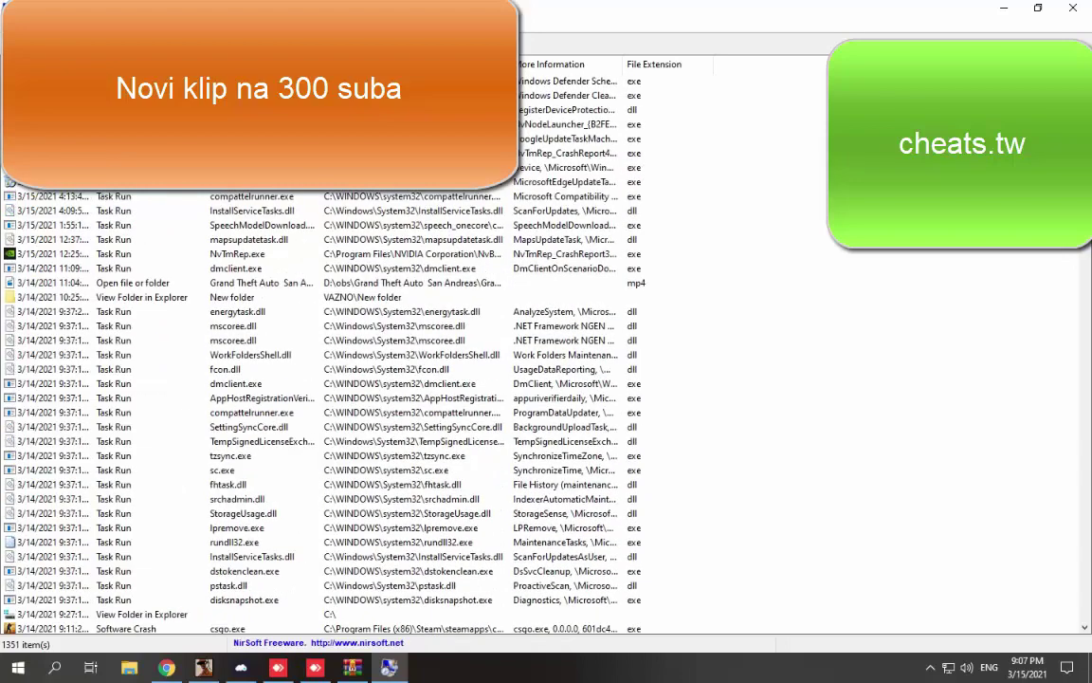
pyautogui.scroll(-10, 546, 356)
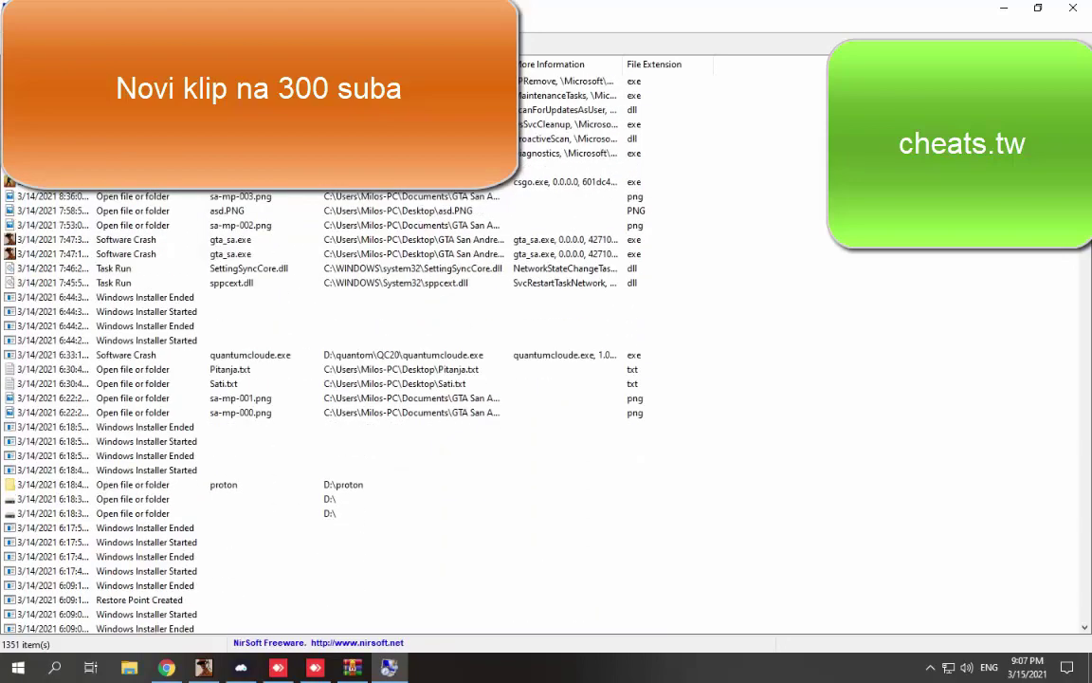
pyautogui.scroll(15, 546, 355)
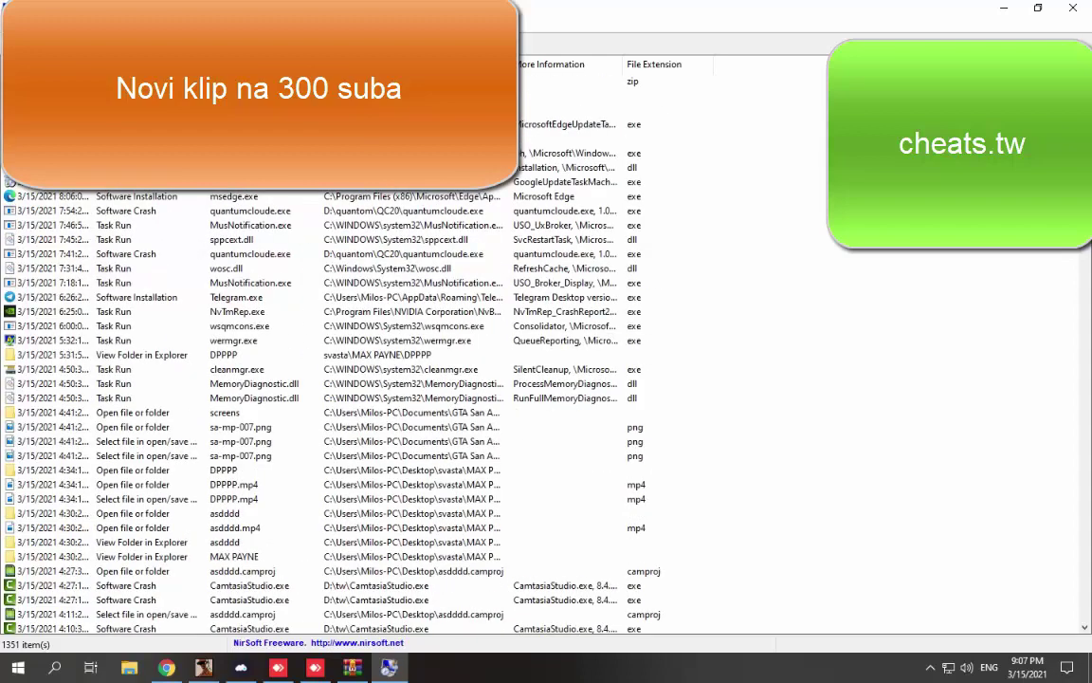
pyautogui.hotkey('ctrl', 'f')
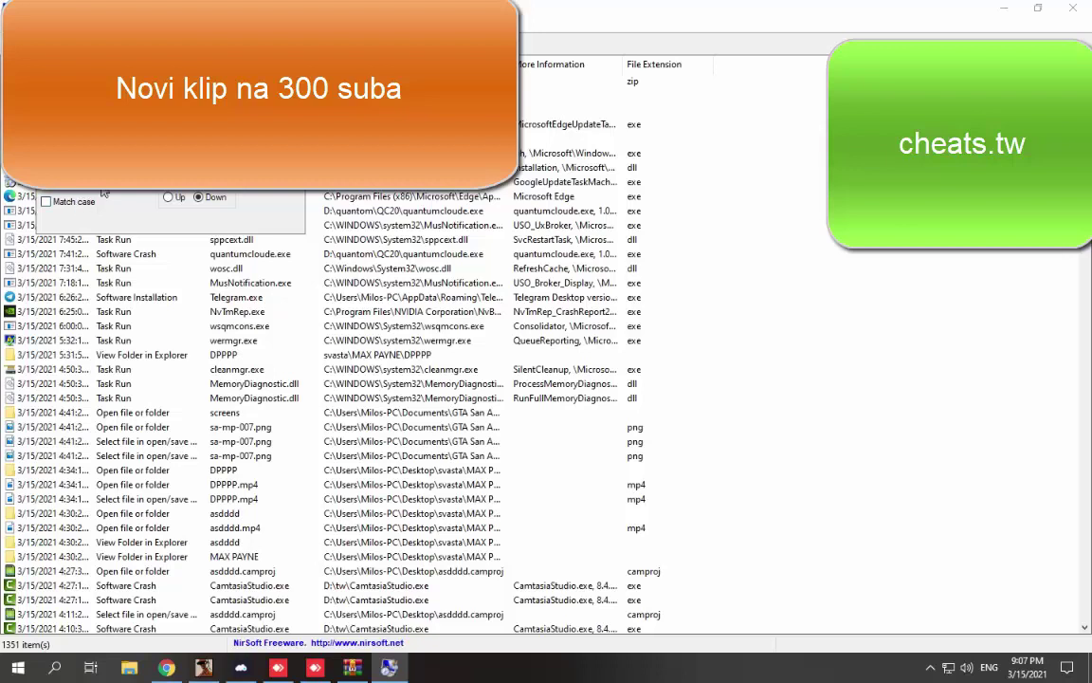
pyautogui.click(47, 200)
pyautogui.click(57, 204)
pyautogui.click(168, 197)
pyautogui.click(199, 196)
pyautogui.click(46, 201)
pyautogui.click(95, 202)
pyautogui.click(61, 203)
pyautogui.press('Escape')
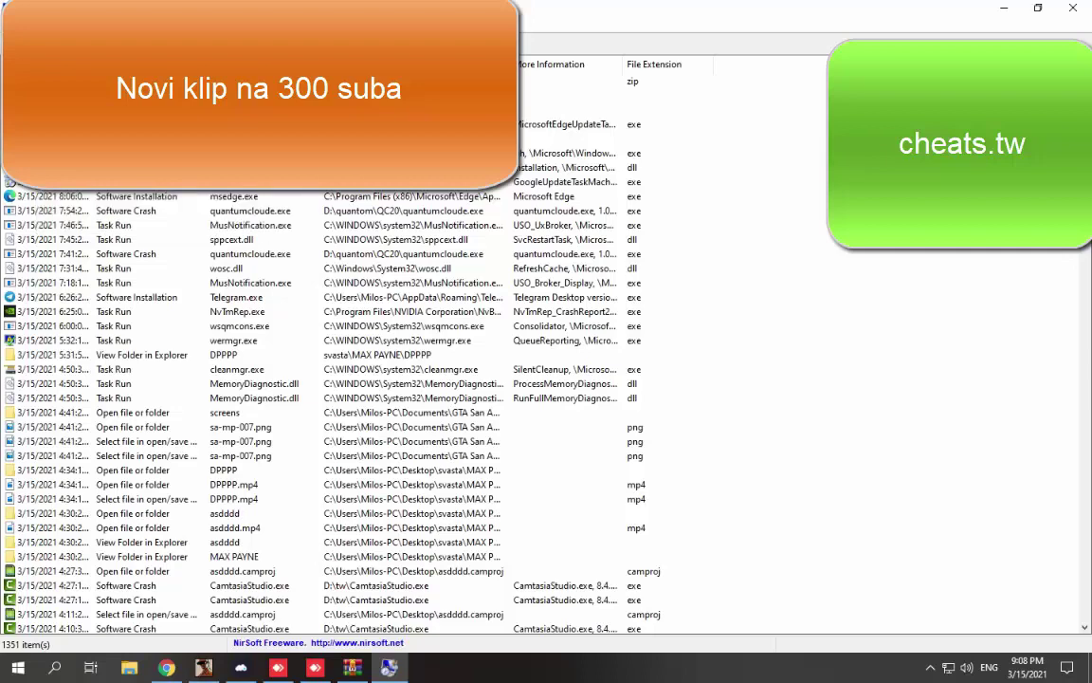
# - Close LastActivityView and the archive window, and minimize the browser
pyautogui.click(1072, 8)
pyautogui.click(833, 201)
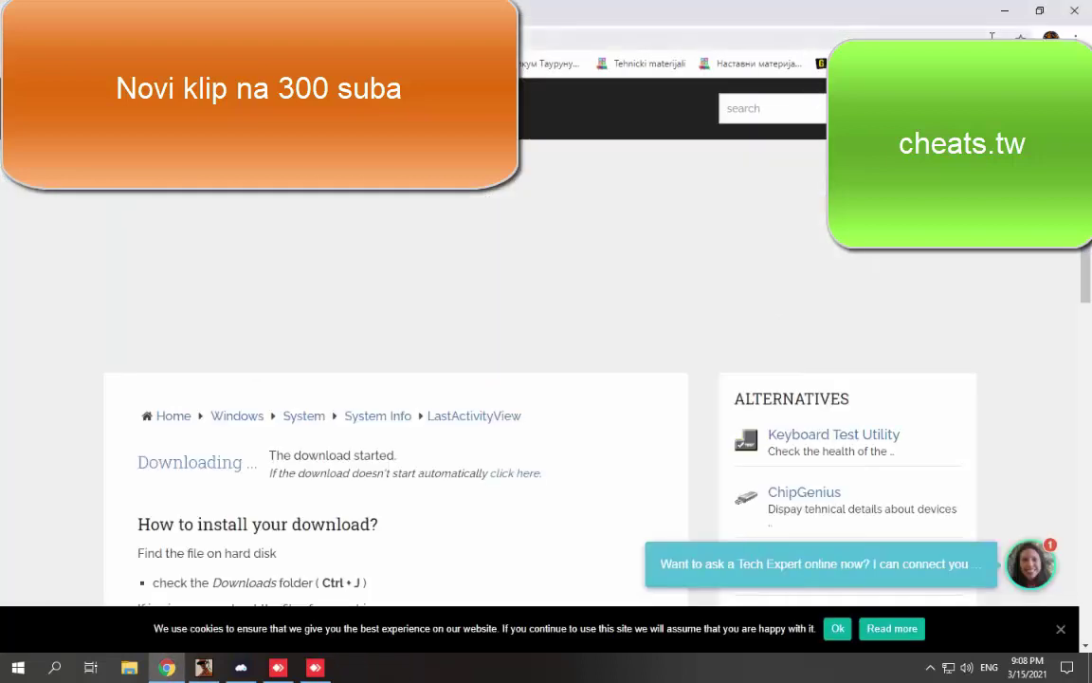
pyautogui.click(1004, 10)
# - Search Windows for "winrar" and review the recent archives listed for WinRAR
pyautogui.click(56, 668)
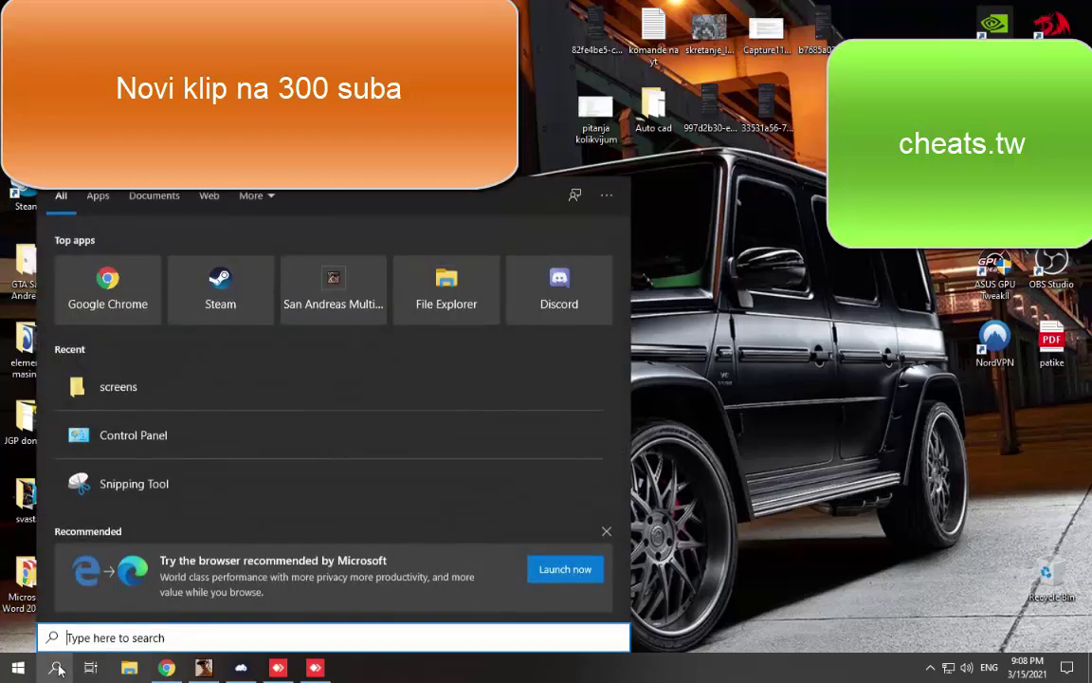
pyautogui.write('winrar')
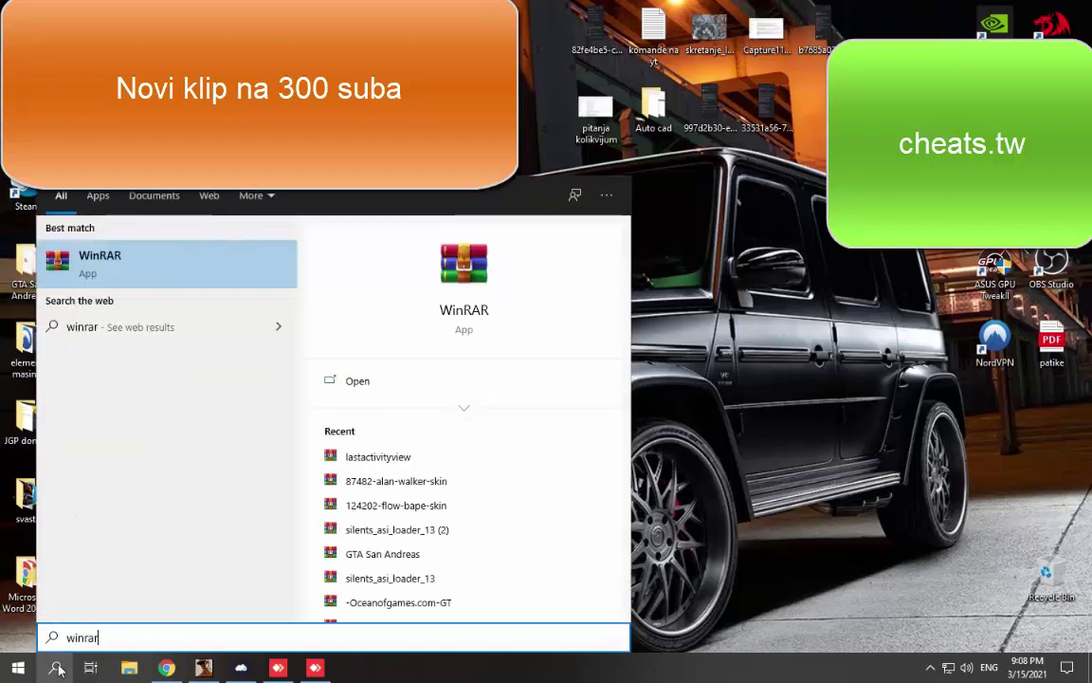
pyautogui.scroll(-3, 439, 483)
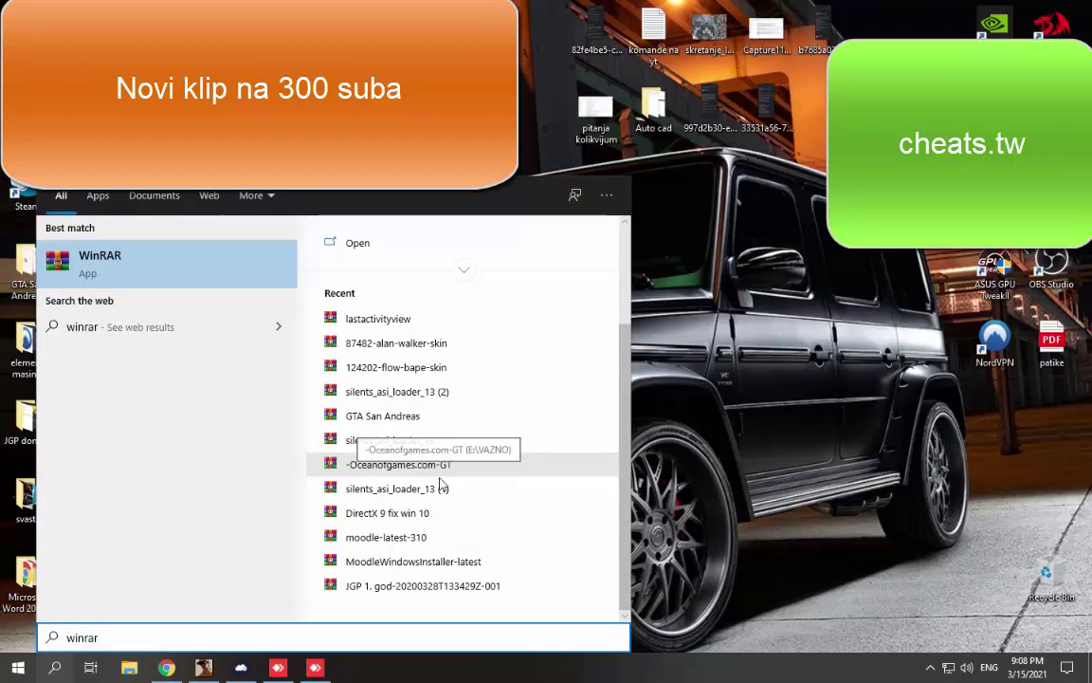
# - Open WinRAR, dismiss its license reminder and look through the files in the Downloads folder
pyautogui.press('Return')
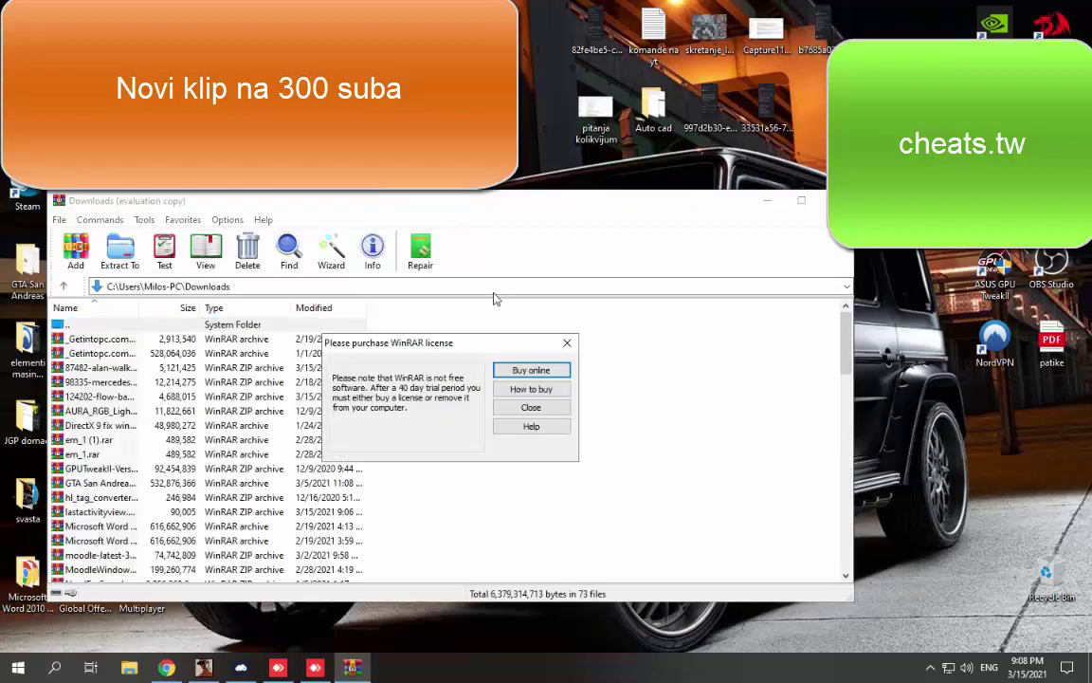
pyautogui.click(567, 339)
pyautogui.moveTo(450, 193); pyautogui.dragTo(449, 0)
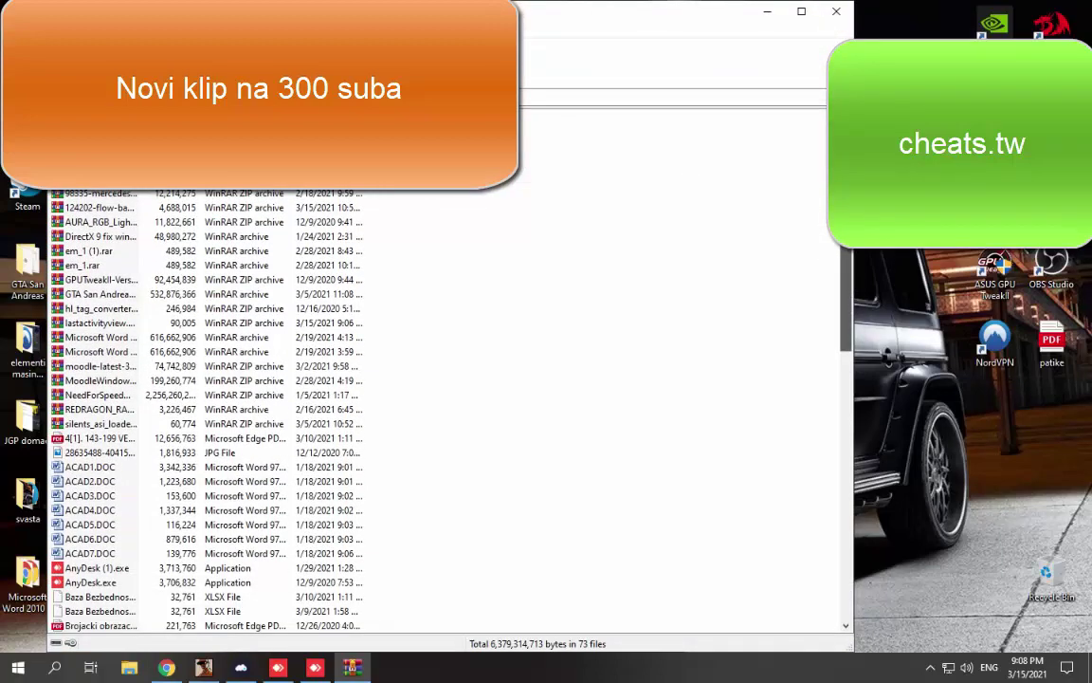
pyautogui.moveTo(836, 197); pyautogui.dragTo(836, 468)
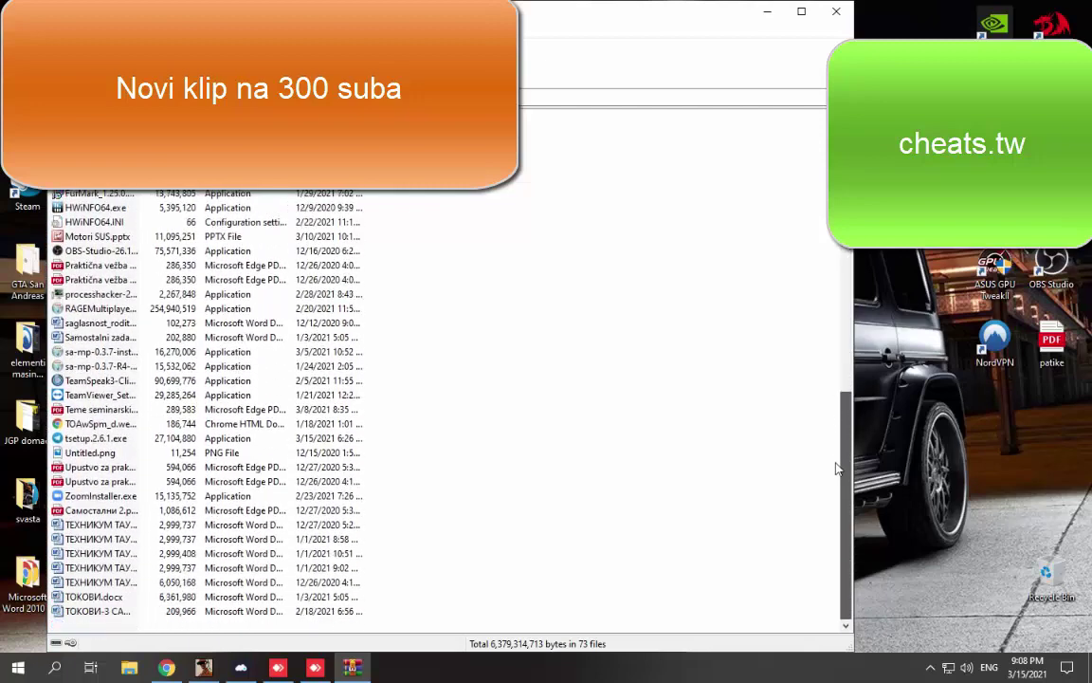
# - Install Process Hacker from its setup file in the Downloads folder, accepting the license agreement and default options, and launch it
pyautogui.doubleClick(102, 296)
pyautogui.click(536, 316)
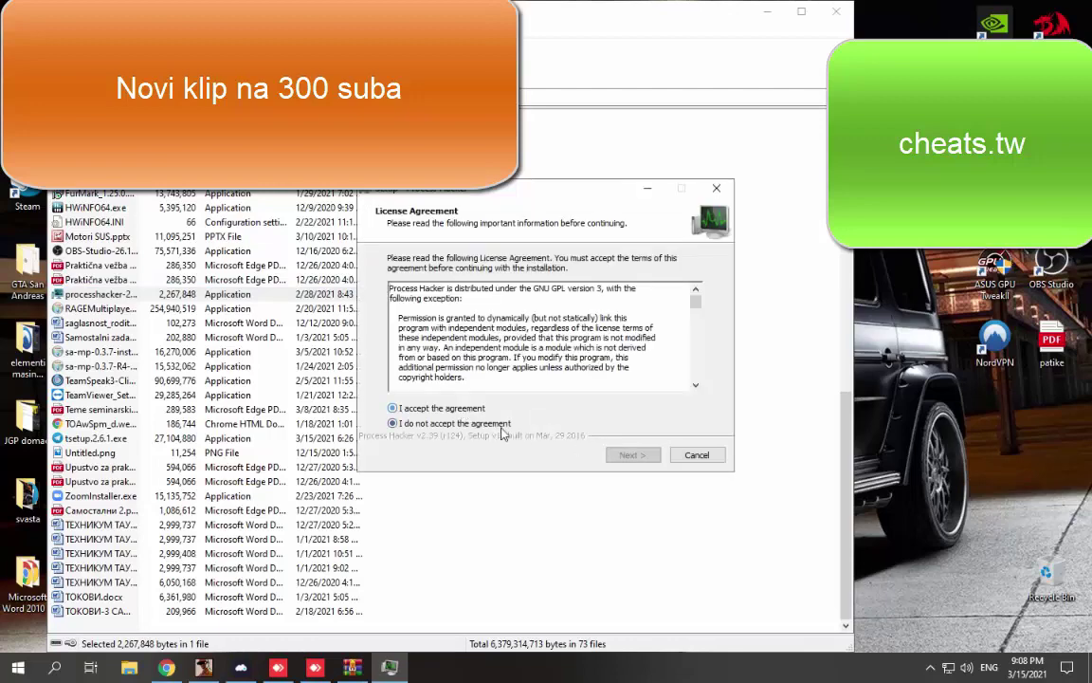
pyautogui.click(560, 409)
pyautogui.click(629, 454)
pyautogui.click(630, 454)
pyautogui.click(630, 455)
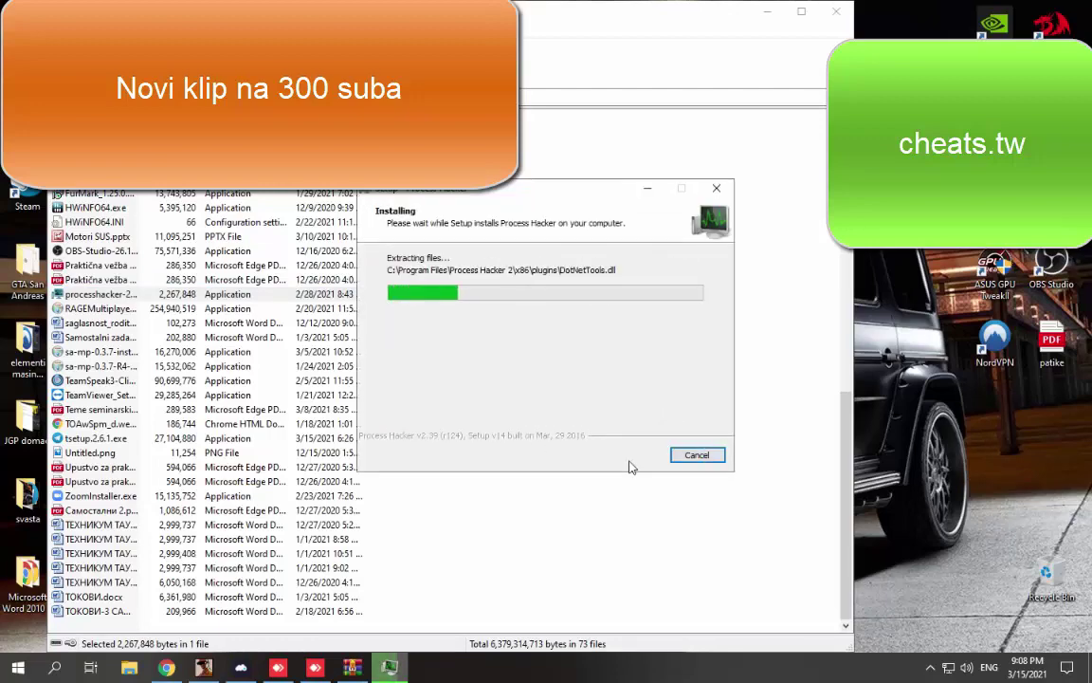
pyautogui.click(638, 460)
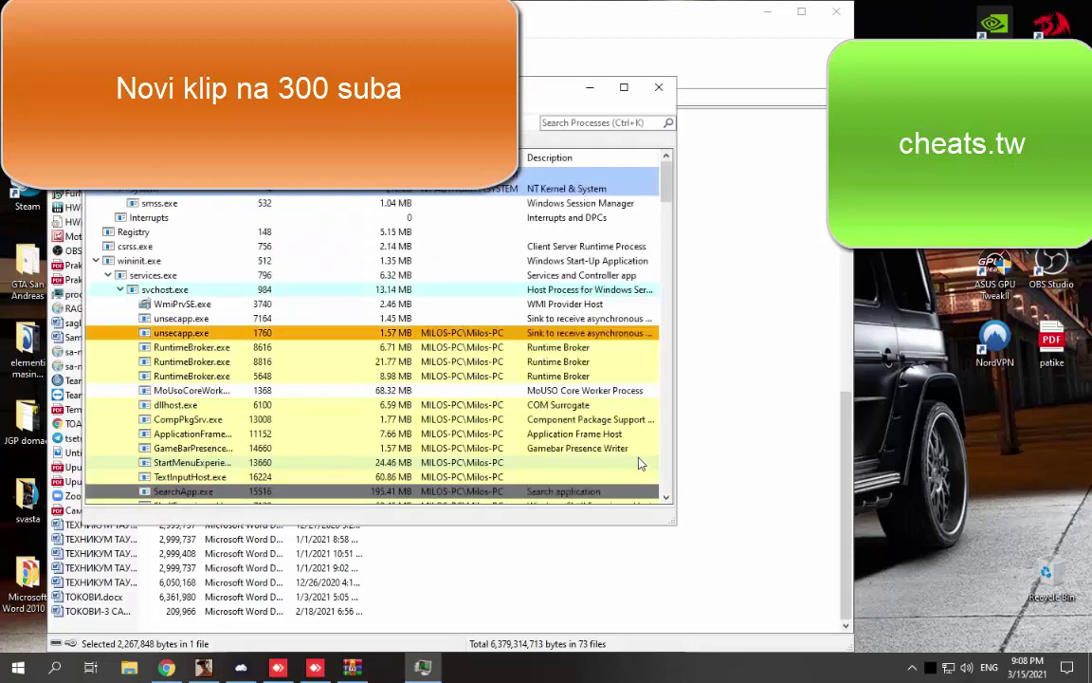
# - Filter the processes by "gta", inspect the memory information in the game process's properties, and close the properties
pyautogui.moveTo(239, 670)
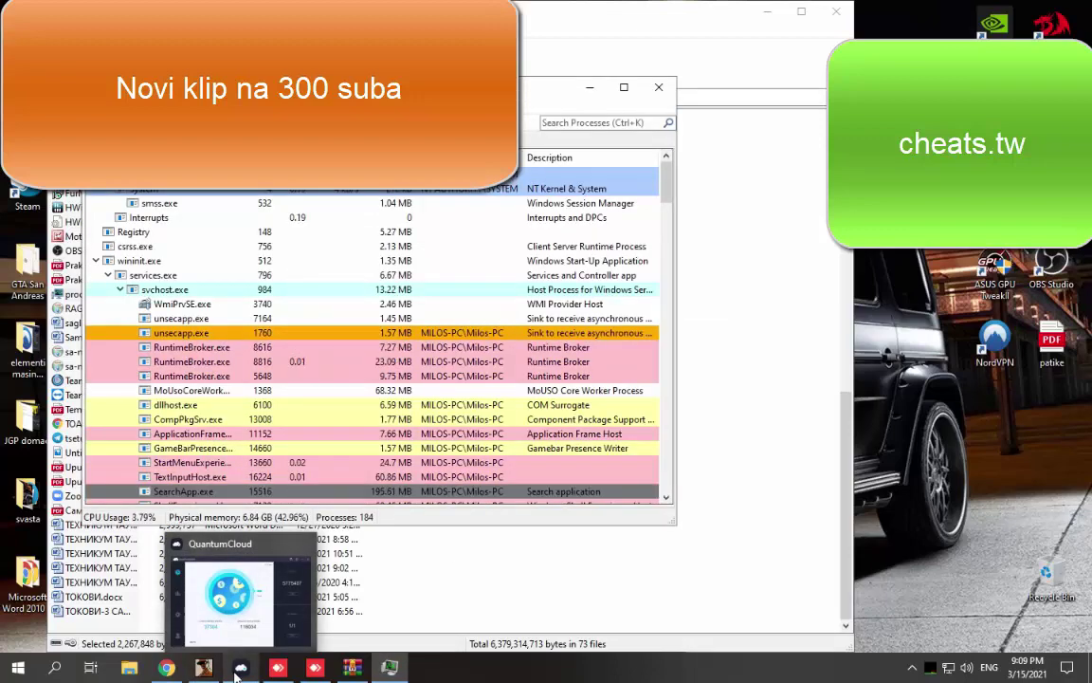
pyautogui.click(572, 123)
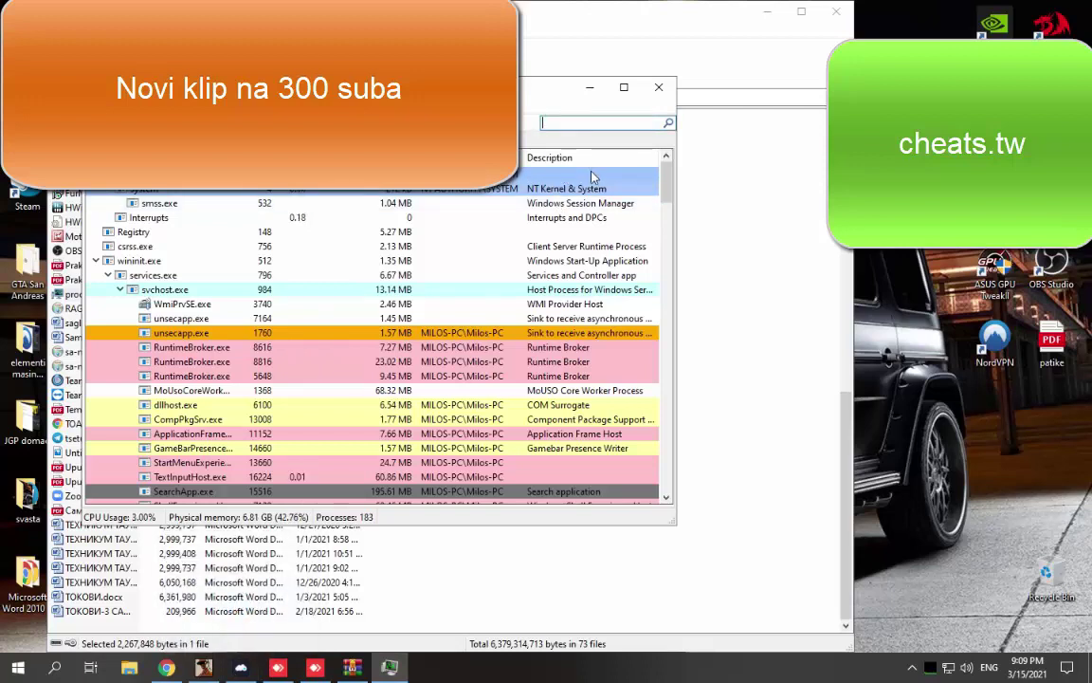
pyautogui.write('gta')
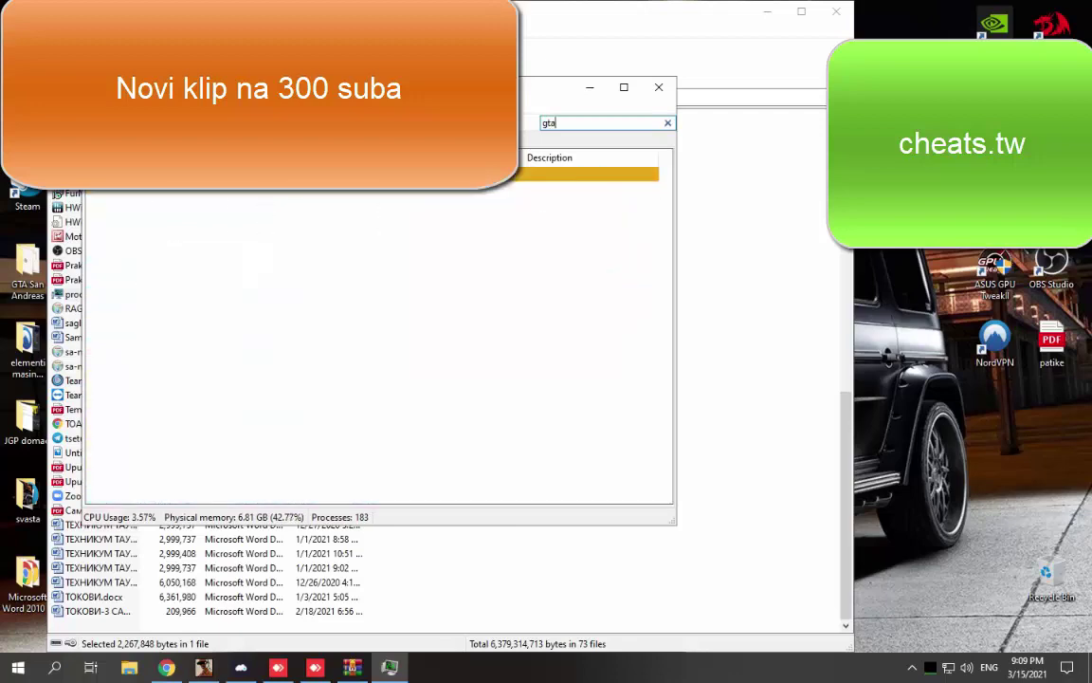
pyautogui.doubleClick(535, 171)
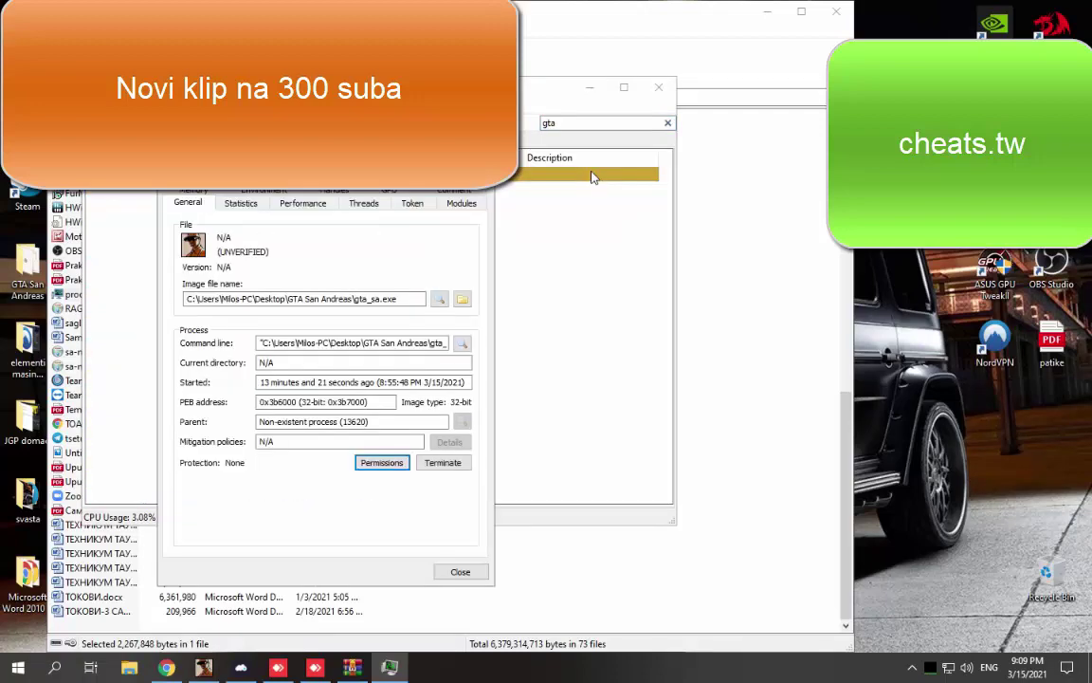
pyautogui.click(199, 191)
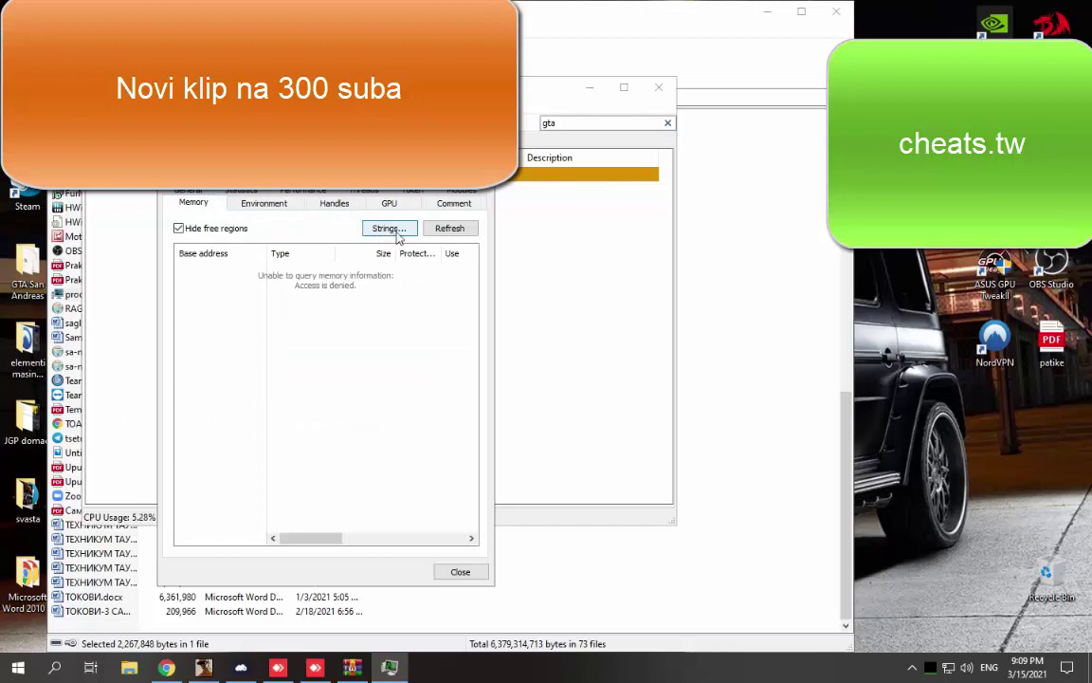
pyautogui.click(479, 164)
# - Filter the processes by "explorer" and list the strings in the Windows Explorer process's memory with a minimum length of 4
pyautogui.click(560, 127)
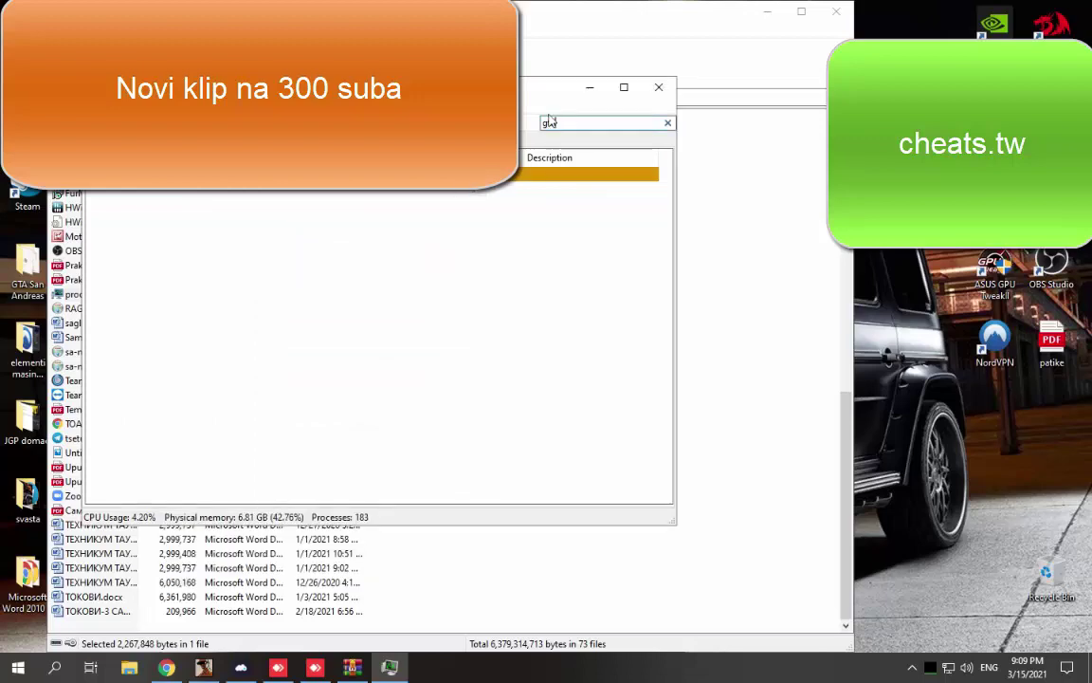
pyautogui.write('explorer')
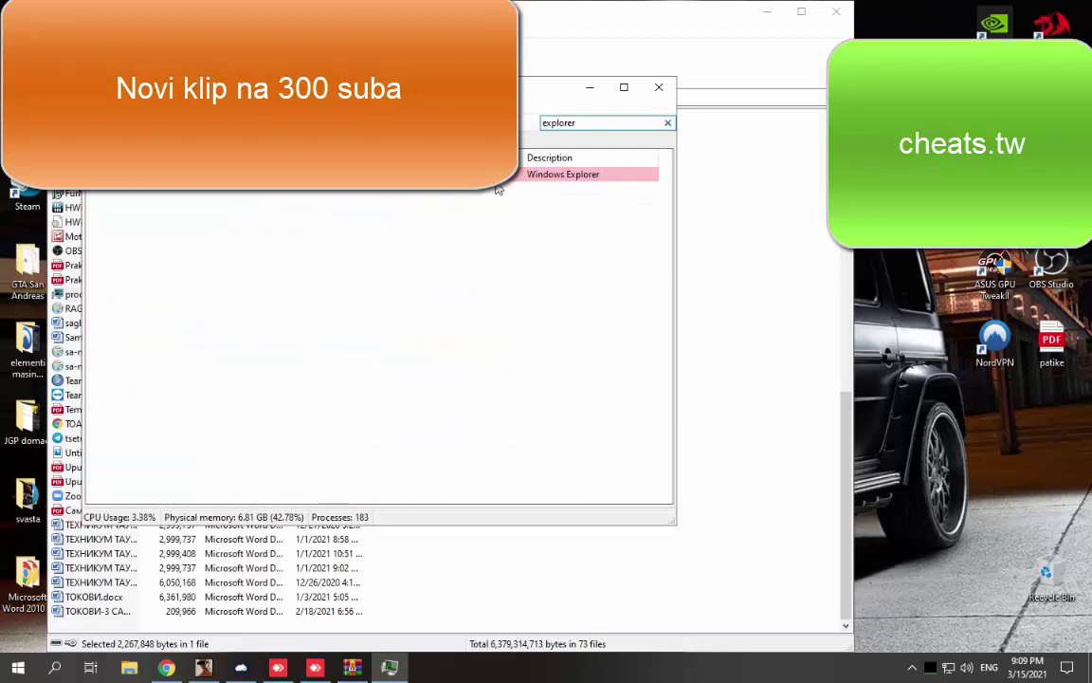
pyautogui.doubleClick(453, 172)
pyautogui.click(379, 228)
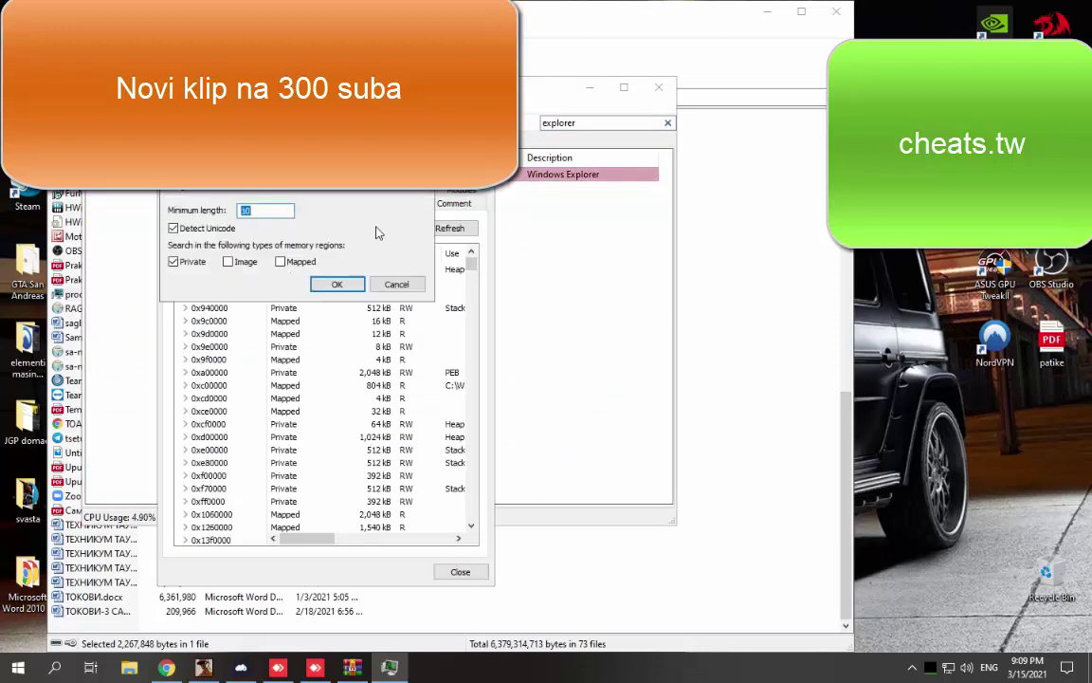
pyautogui.write('4')
pyautogui.click(337, 283)
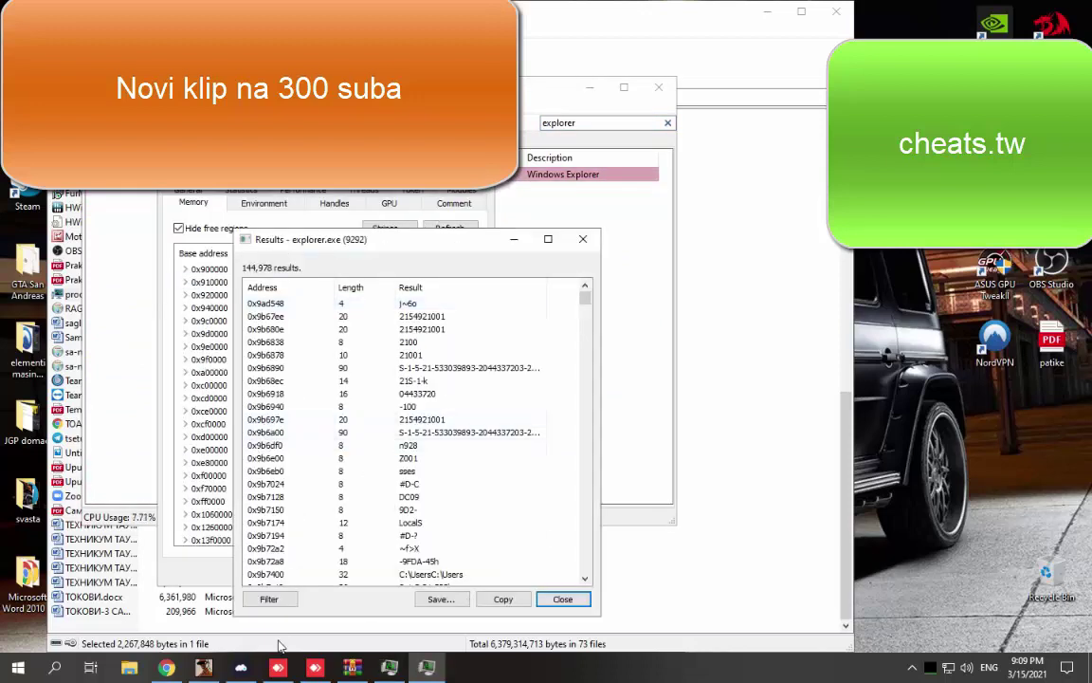
# - Filter the explorer.exe memory strings for text containing "aim", ignoring case, and close the filtered results
pyautogui.click(282, 612)
pyautogui.click(341, 550)
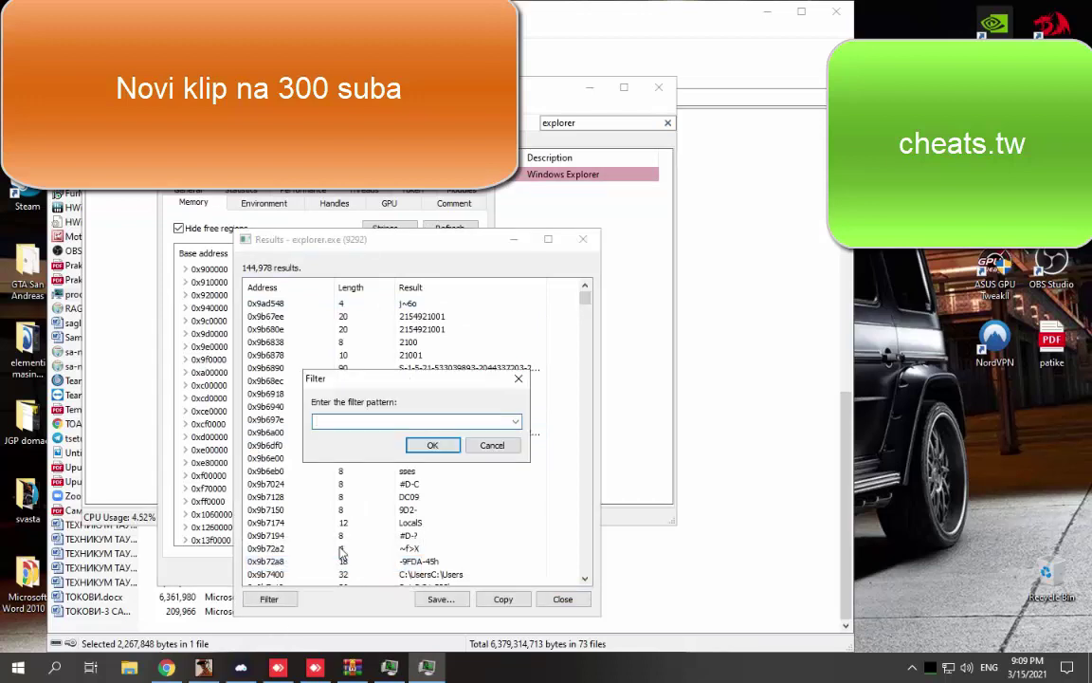
pyautogui.write('aim')
pyautogui.press('Return')
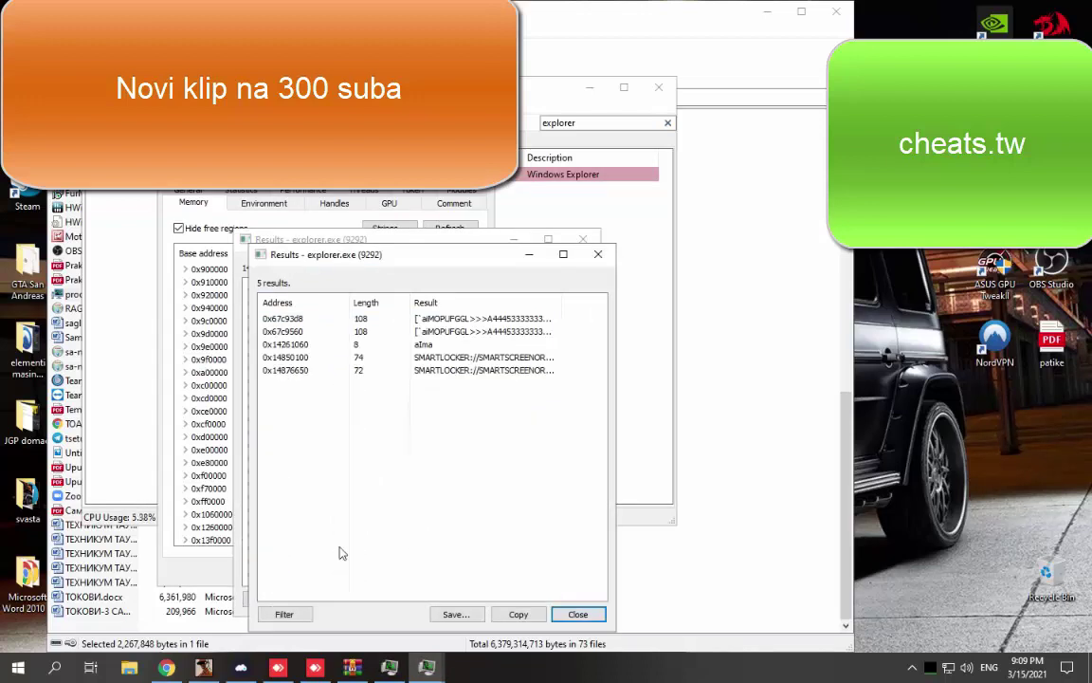
pyautogui.press('Escape')
# - Filter the explorer.exe memory strings for "cleo" and close the filtered results
pyautogui.click(271, 598)
pyautogui.click(318, 573)
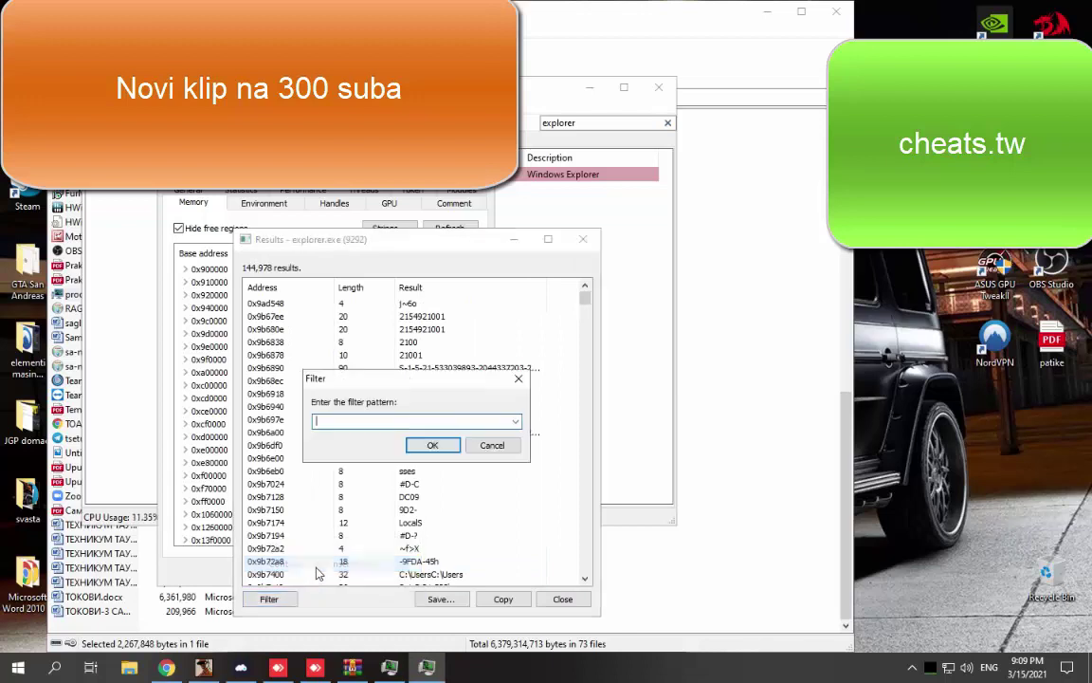
pyautogui.write('cleo')
pyautogui.press('Return')
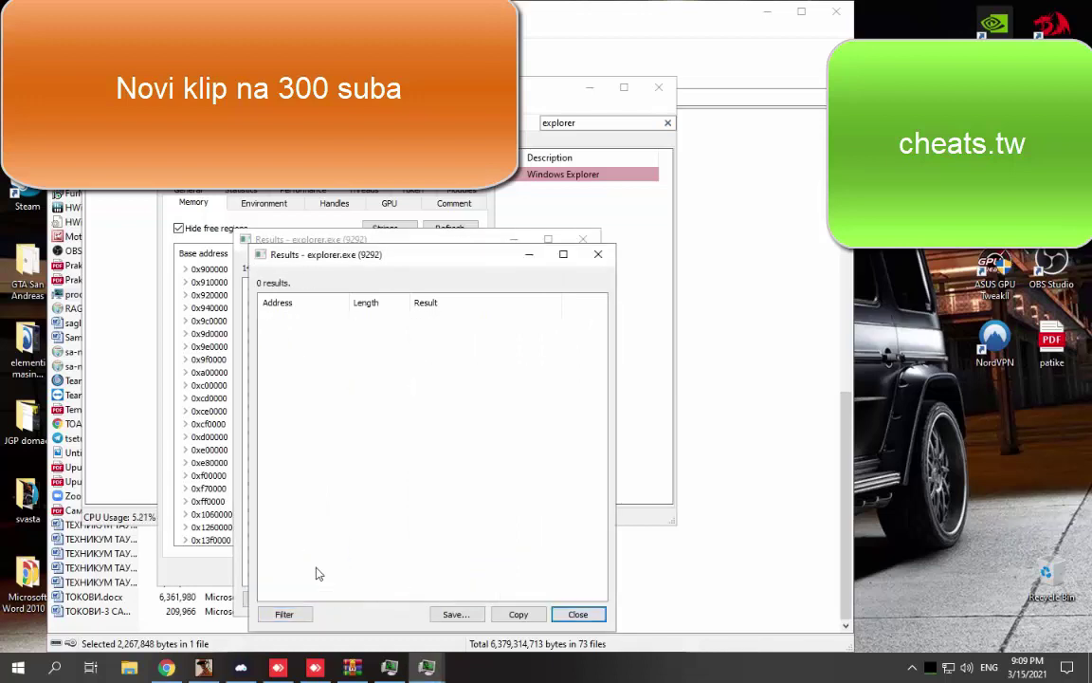
pyautogui.press('Escape')
# - Filter the explorer.exe memory strings for ".cs", ignoring case, and close the filtered results
pyautogui.click(270, 598)
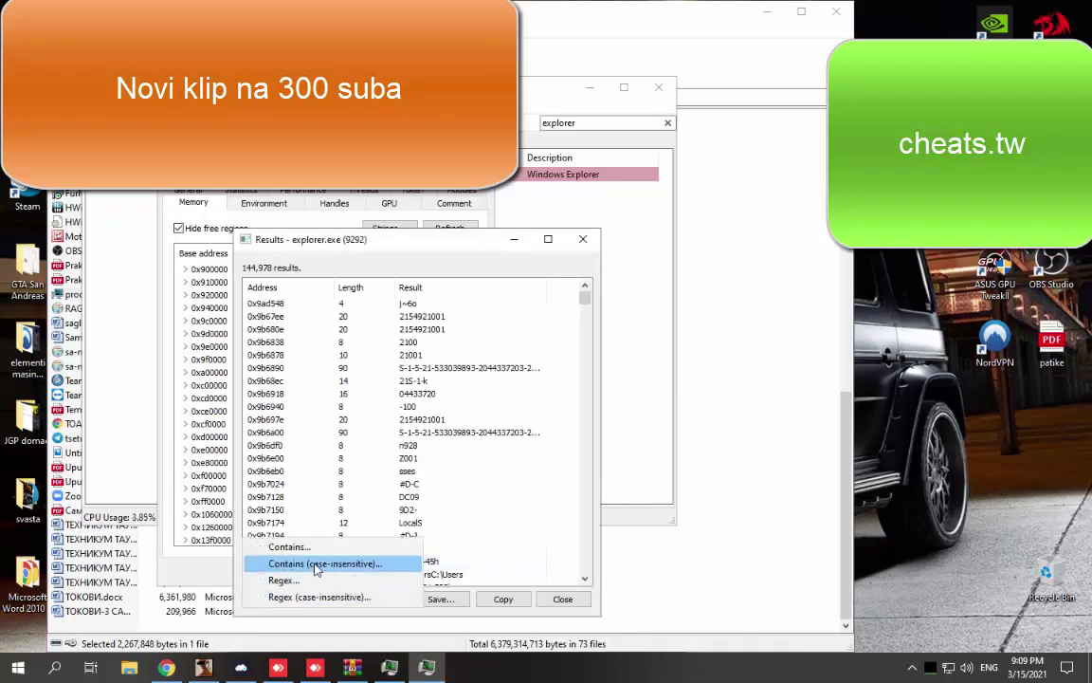
pyautogui.click(318, 565)
pyautogui.write('.cs')
pyautogui.press('Return')
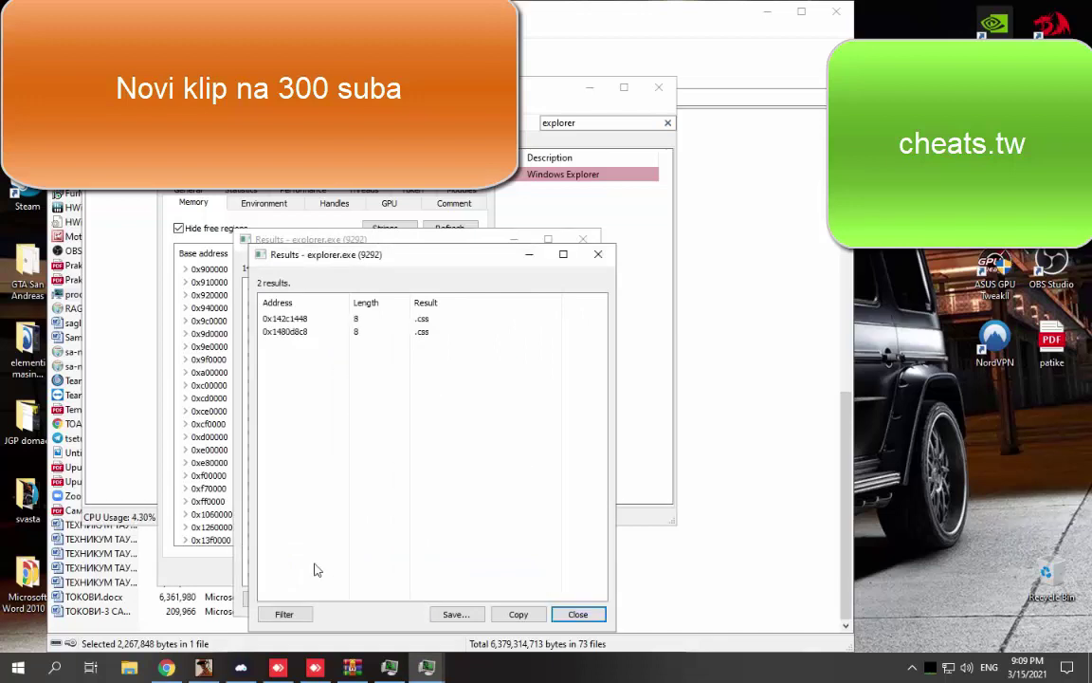
pyautogui.press('Escape')
# - Filter the explorer.exe memory strings for "ctnh", ignoring case, and close the filtered results
pyautogui.click(269, 598)
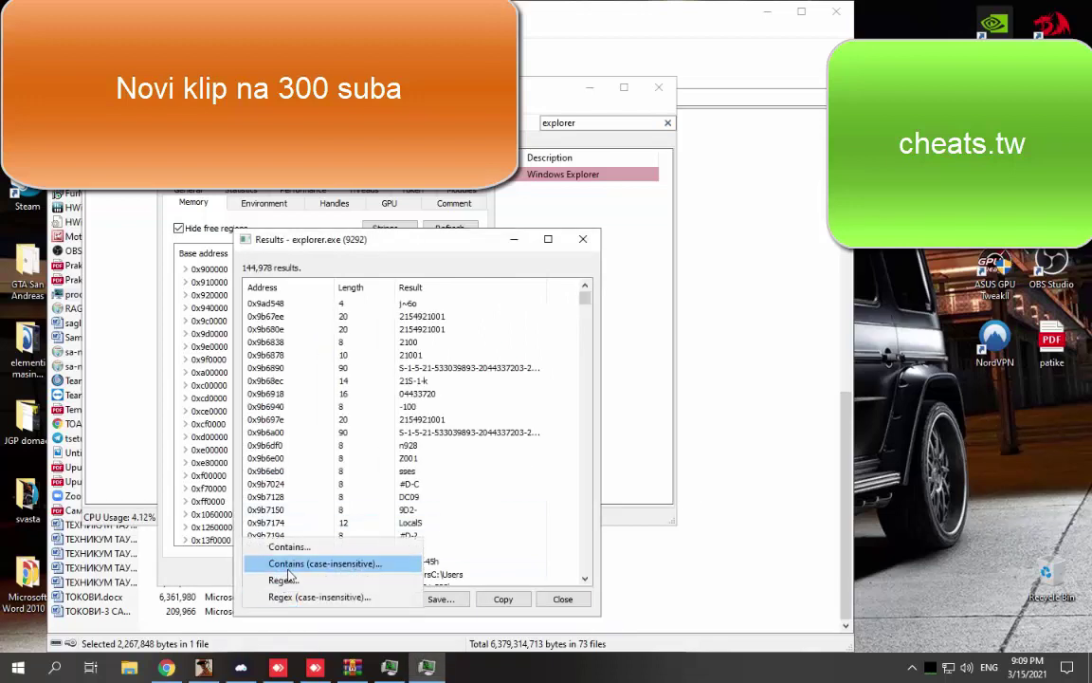
pyautogui.click(292, 565)
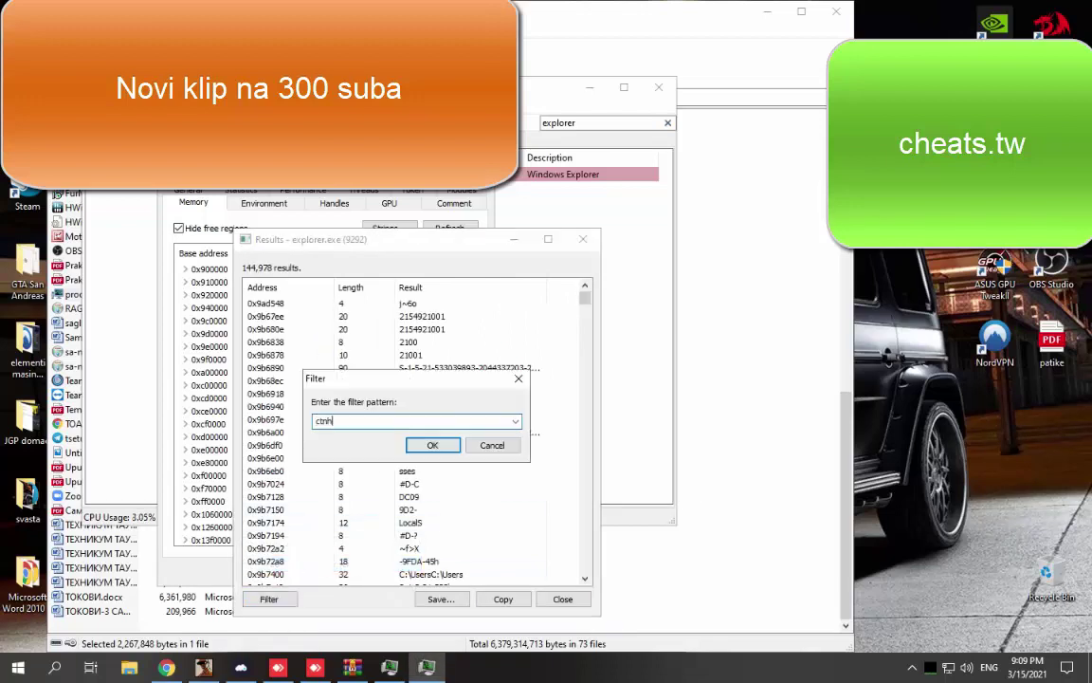
pyautogui.write('ctnh')
pyautogui.press('Return')
pyautogui.press('Escape')
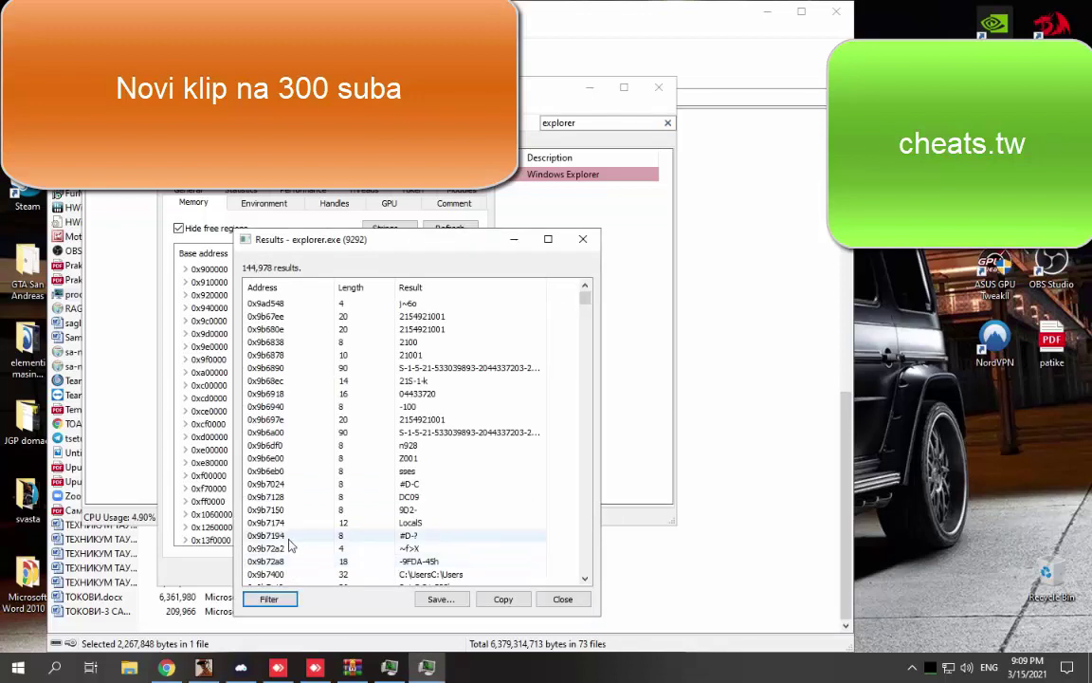
# - Filter the explorer.exe memory strings for "drz" and return to the full list of strings
pyautogui.click(270, 598)
pyautogui.click(286, 511)
pyautogui.write('d')
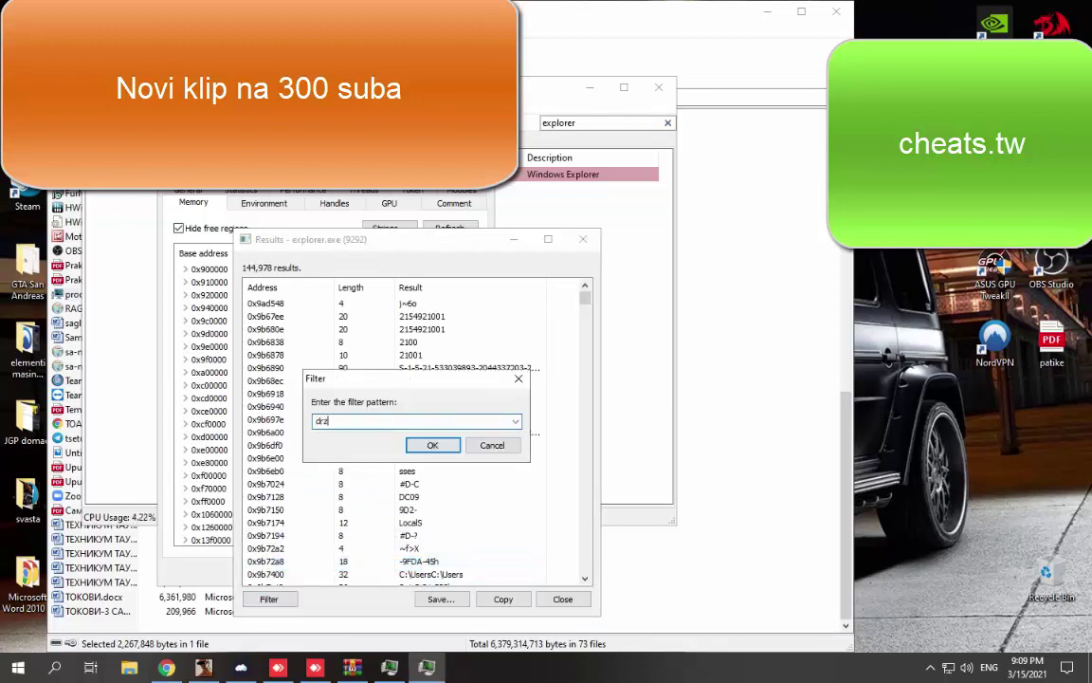
pyautogui.write('rz')
pyautogui.press('Return')
pyautogui.press('Escape')
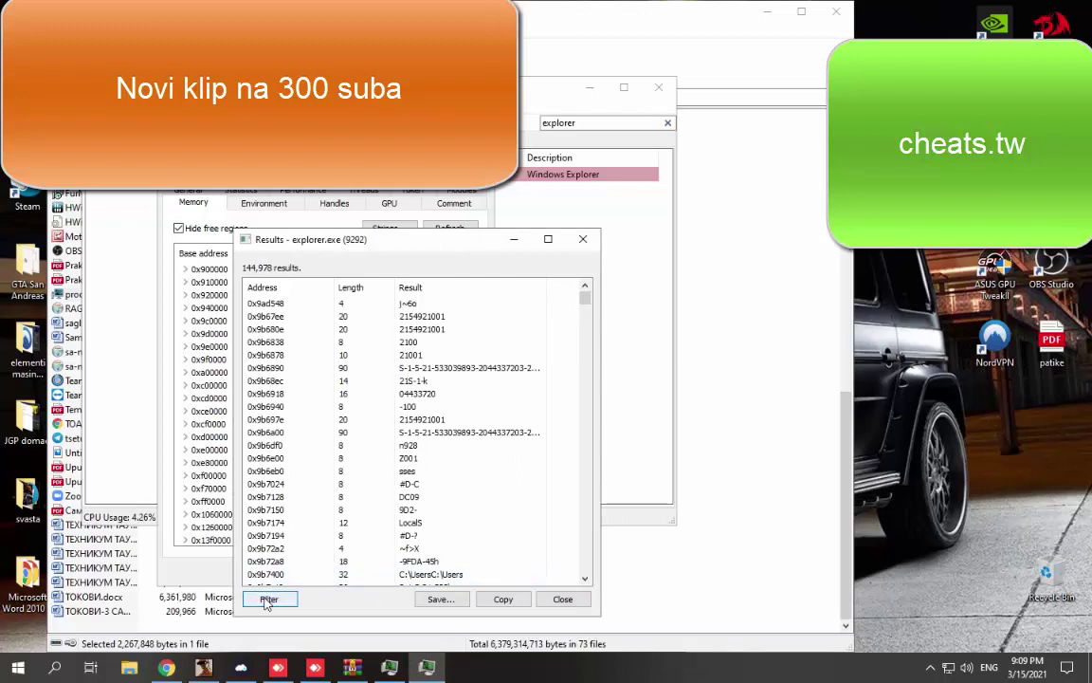
# - Filter the explorer.exe memory strings for "draj" and close the filtered results
pyautogui.click(269, 598)
pyautogui.click(254, 509)
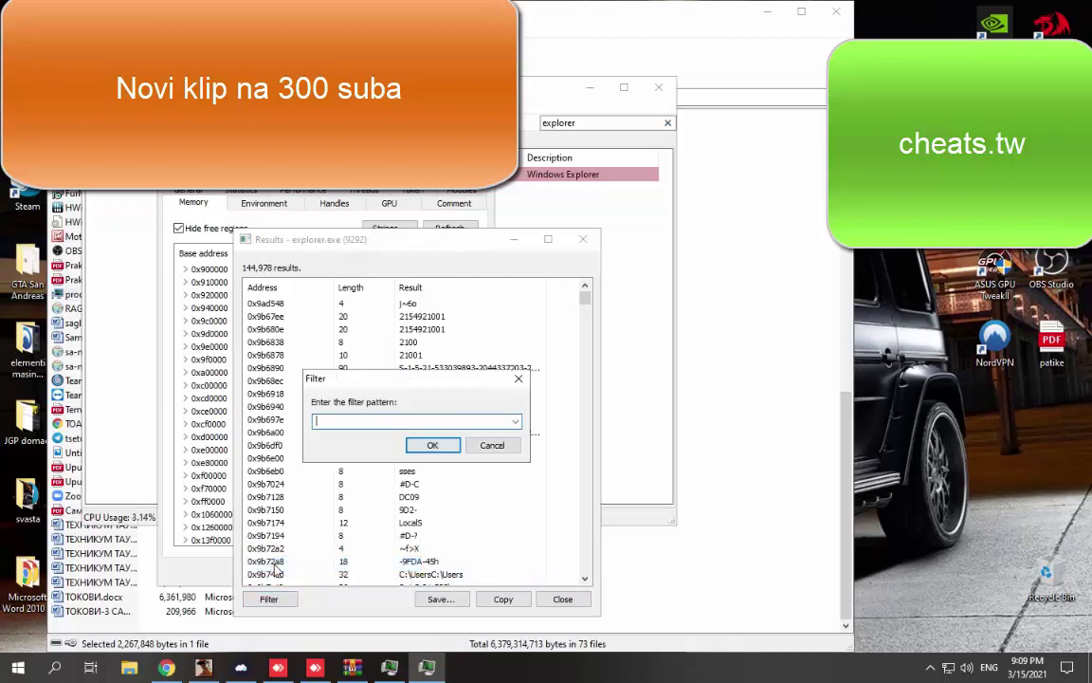
pyautogui.write('draj')
pyautogui.press('Return')
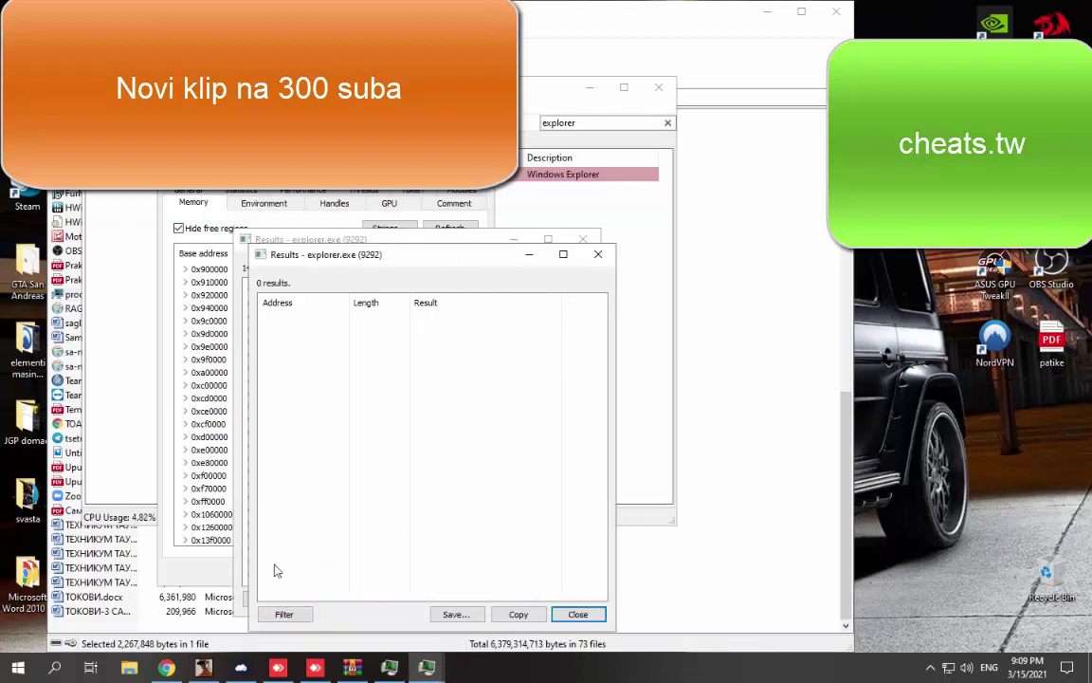
pyautogui.press('Escape')
# - Reopen the case-insensitive filter for the explorer.exe memory strings and enter "gta b" as the pattern
pyautogui.click(271, 598)
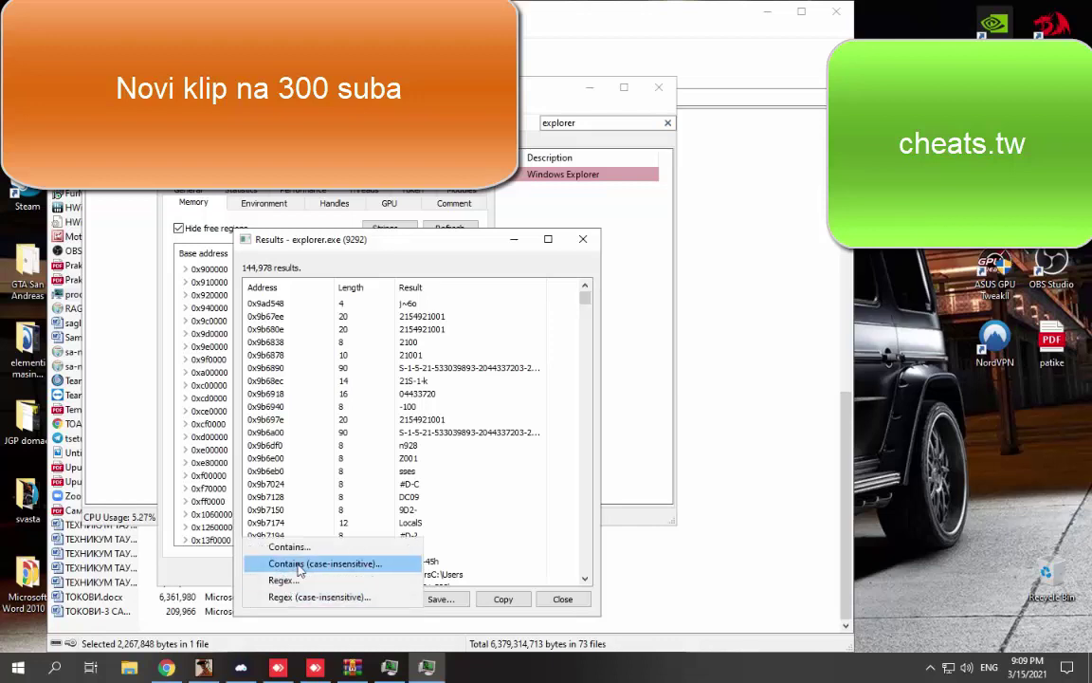
pyautogui.click(300, 566)
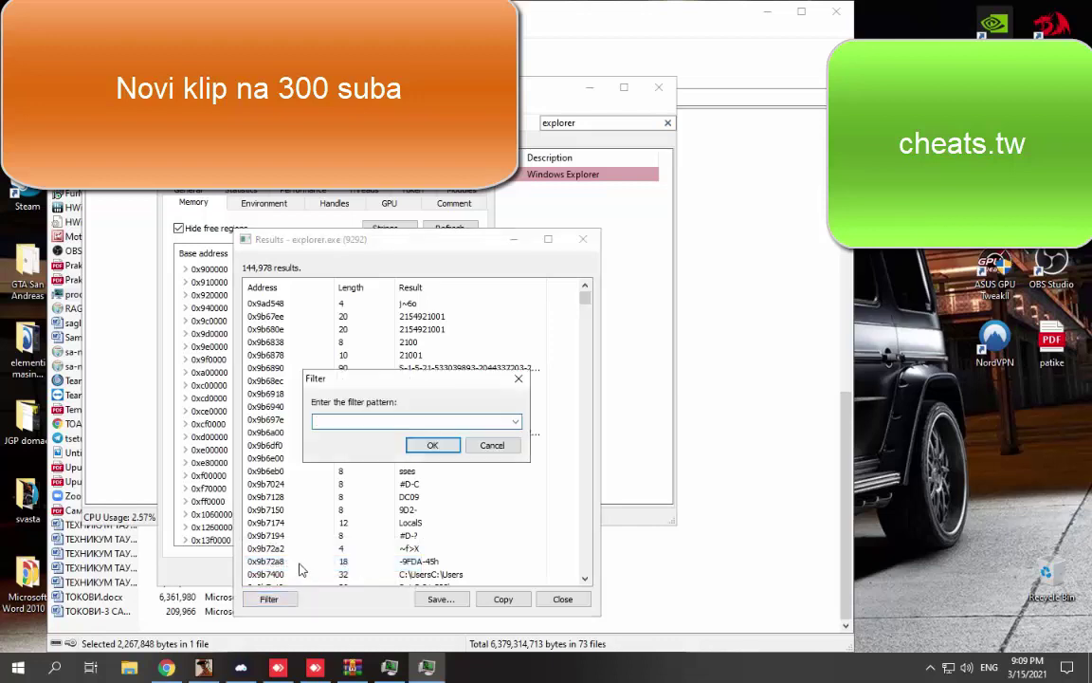
pyautogui.press('Return')
pyautogui.press('Escape')
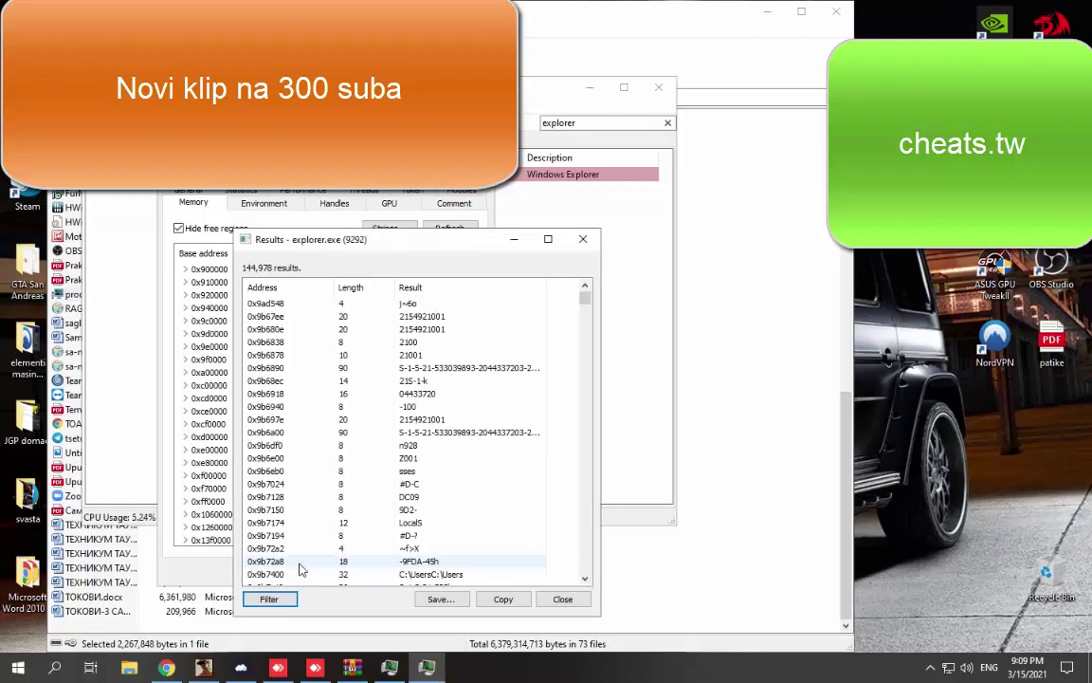
pyautogui.click(268, 599)
pyautogui.click(300, 564)
pyautogui.write('g')
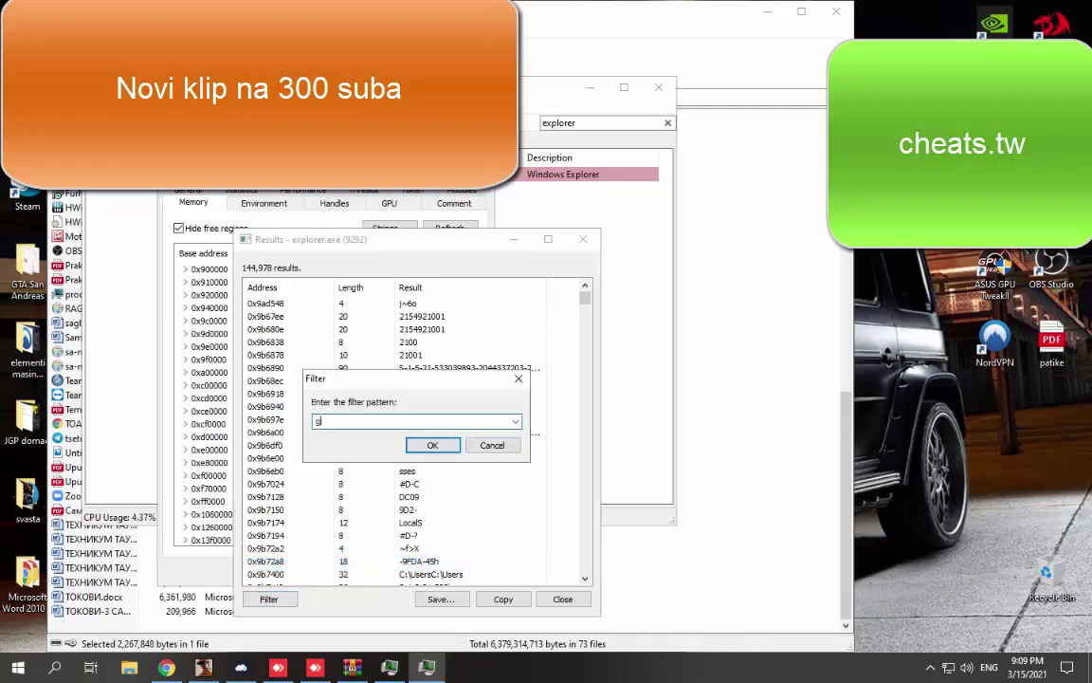
pyautogui.write('ta b')
# - Switch to the GTA San Andreas game, look at the world map and return to the gameplay
pyautogui.press('super')
pyautogui.press('super')
pyautogui.click(367, 429)
pyautogui.write('y')
pyautogui.press('Return')
pyautogui.press('super')
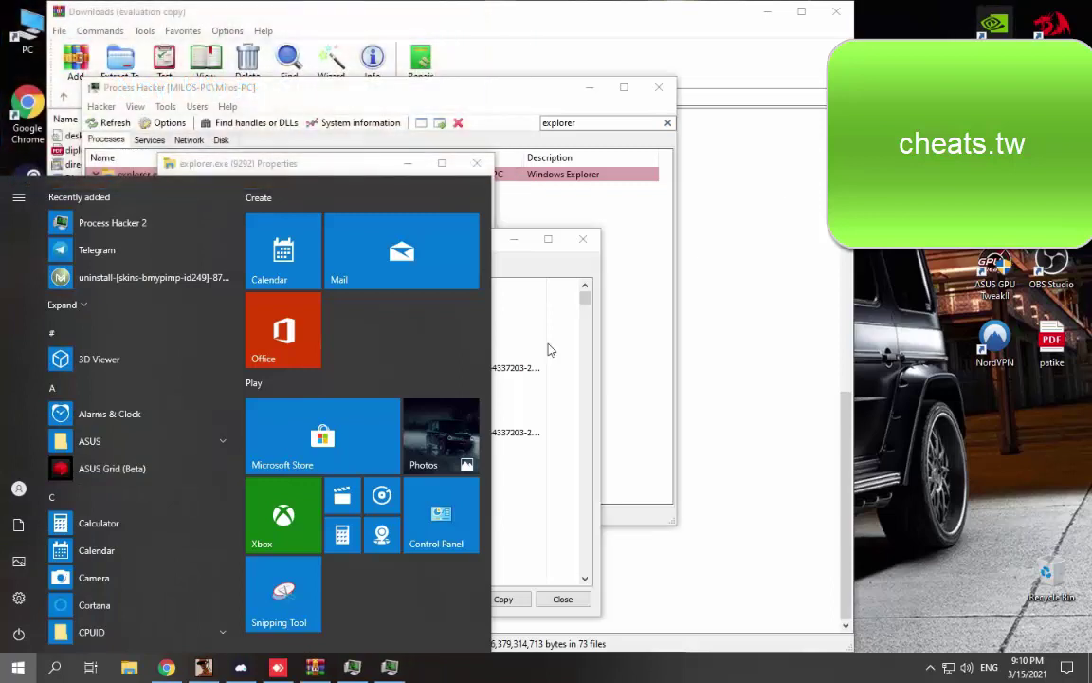
pyautogui.click(203, 668)
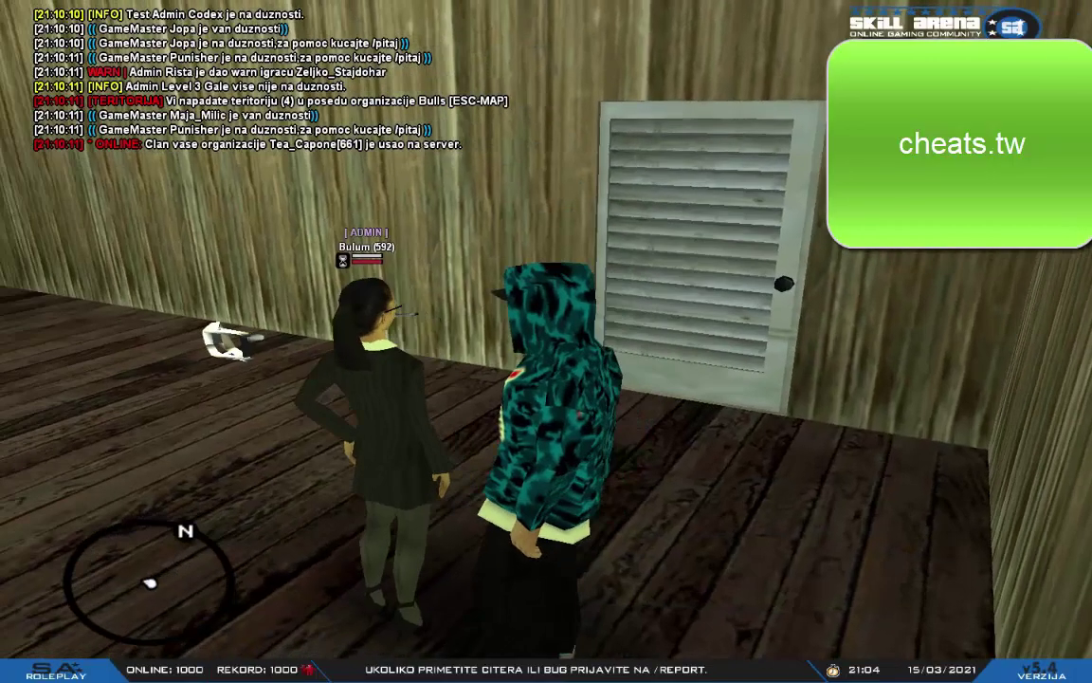
pyautogui.press('Escape')
pyautogui.click(527, 342)
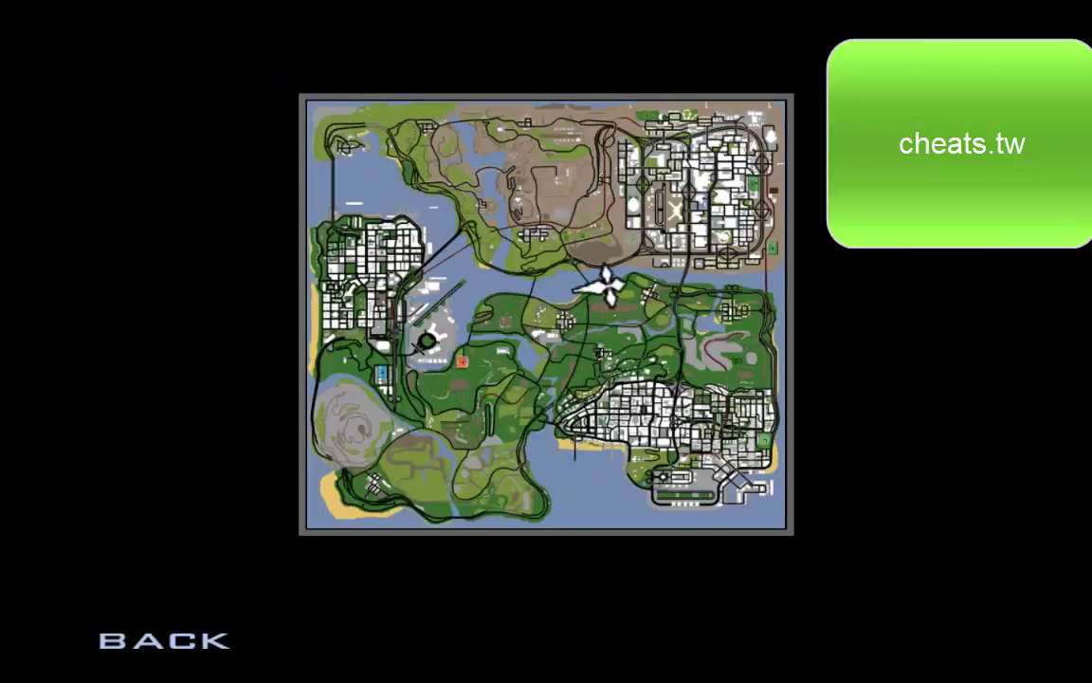
pyautogui.press('Escape')
pyautogui.press('Escape')
# - Send the chat message "zauzeli su mi zonu sada" in the game
pyautogui.write('tz')
pyautogui.write('auz')
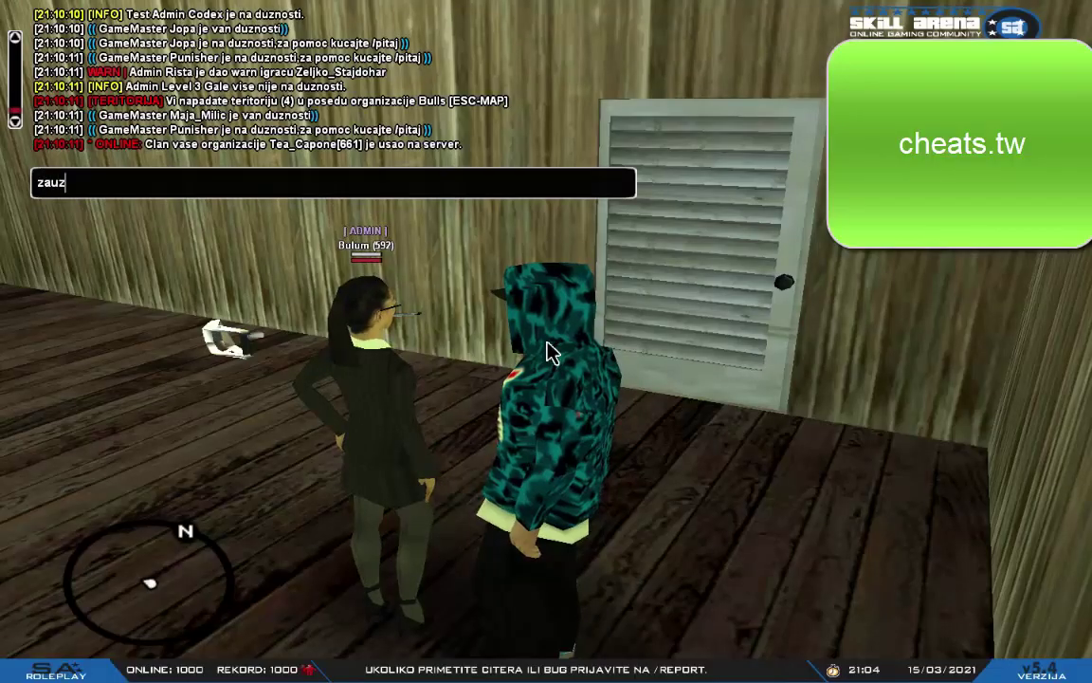
pyautogui.write('eli su mi zonu ')
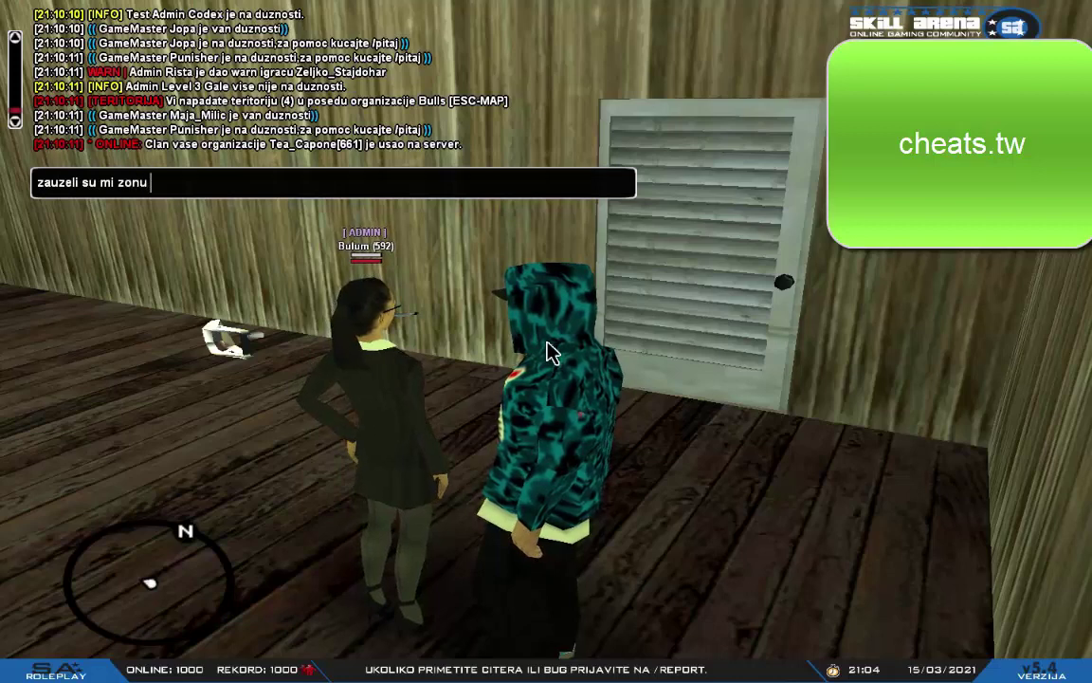
pyautogui.write('sada une')
pyautogui.press('BackSpace')
pyautogui.press('BackSpace')
pyautogui.press('BackSpace')
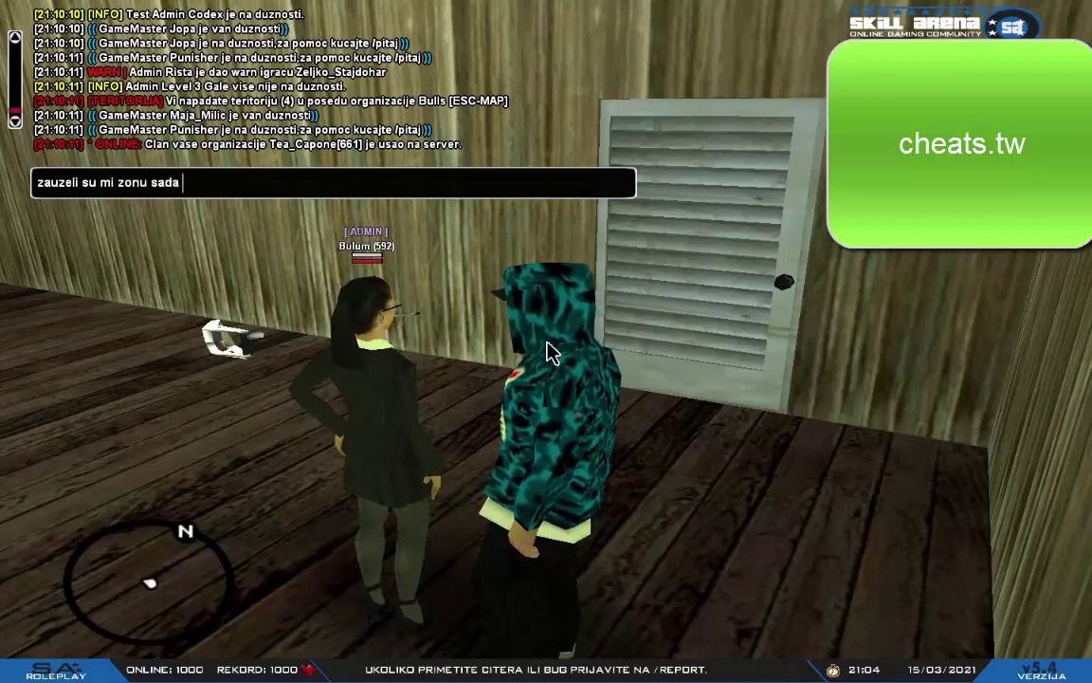
pyautogui.press('Return')
# - Send the chat messages "ima se ljuti lider" and "pa nemam cit" to the admin
pyautogui.write('tima ')
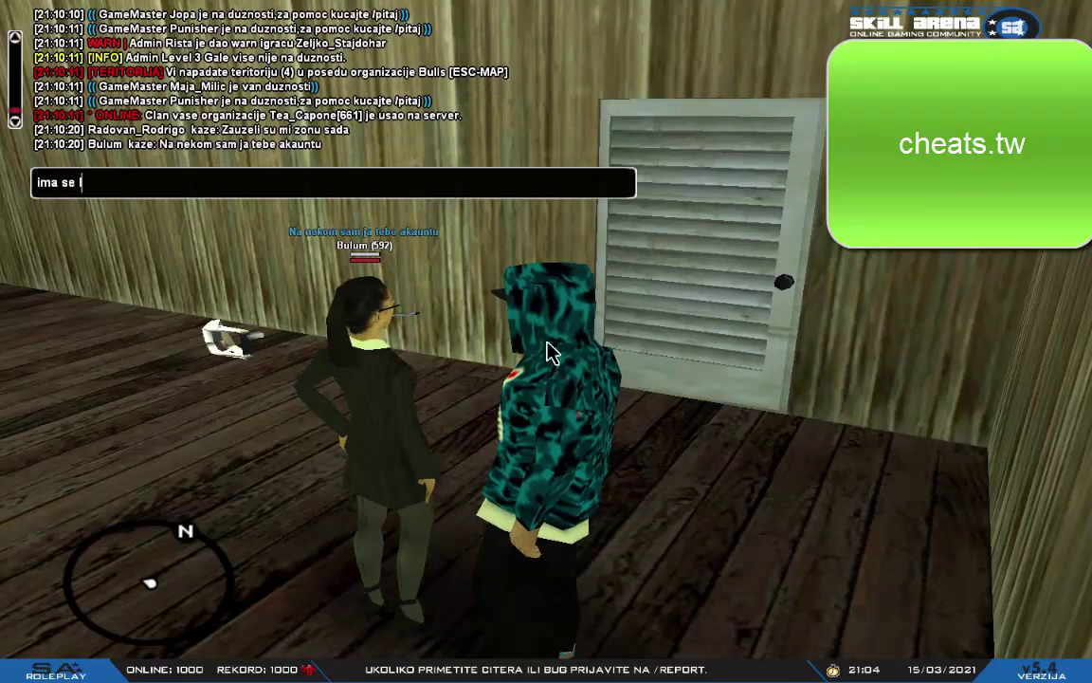
pyautogui.write('se ljuti lider')
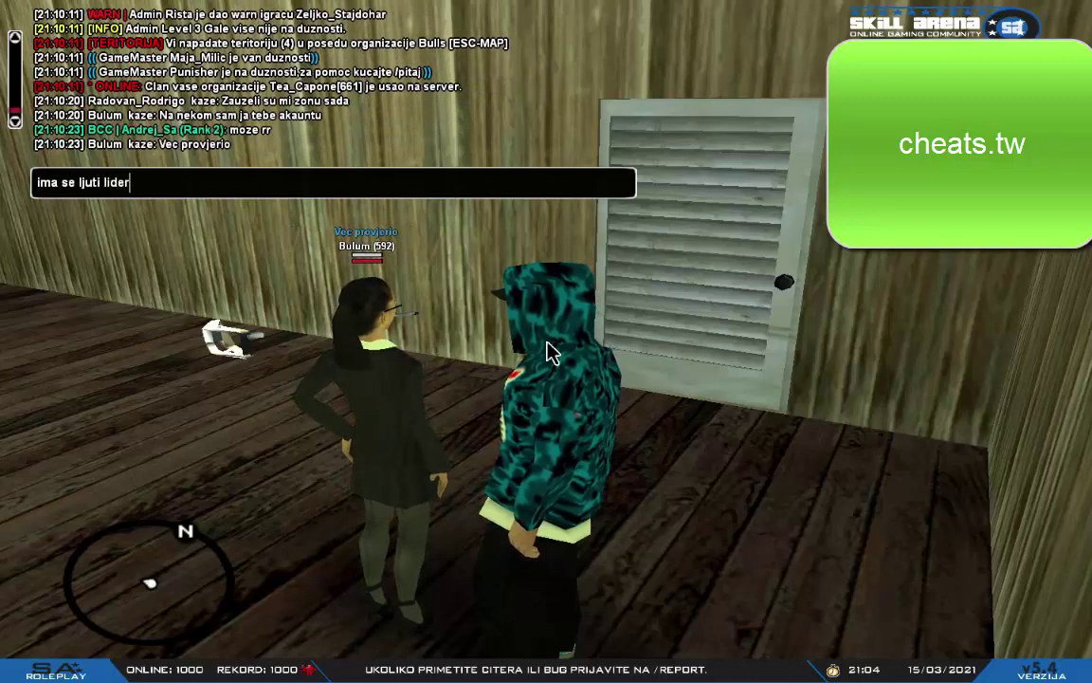
pyautogui.press('Return')
pyautogui.write('tpa')
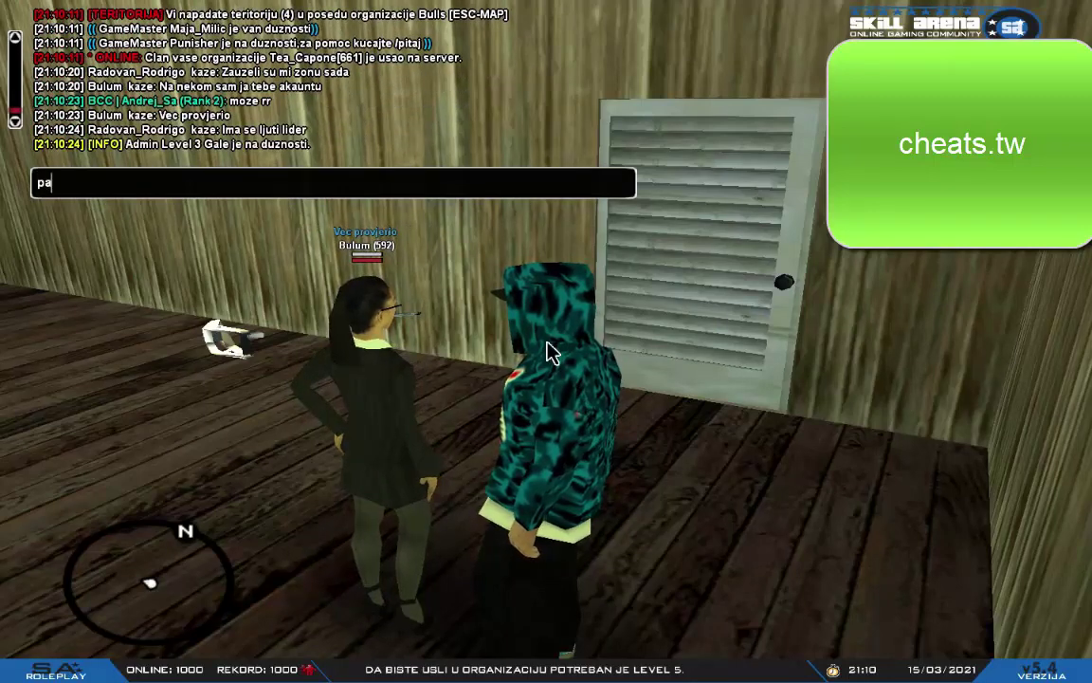
pyautogui.write(' nemam cit')
pyautogui.press('Return')
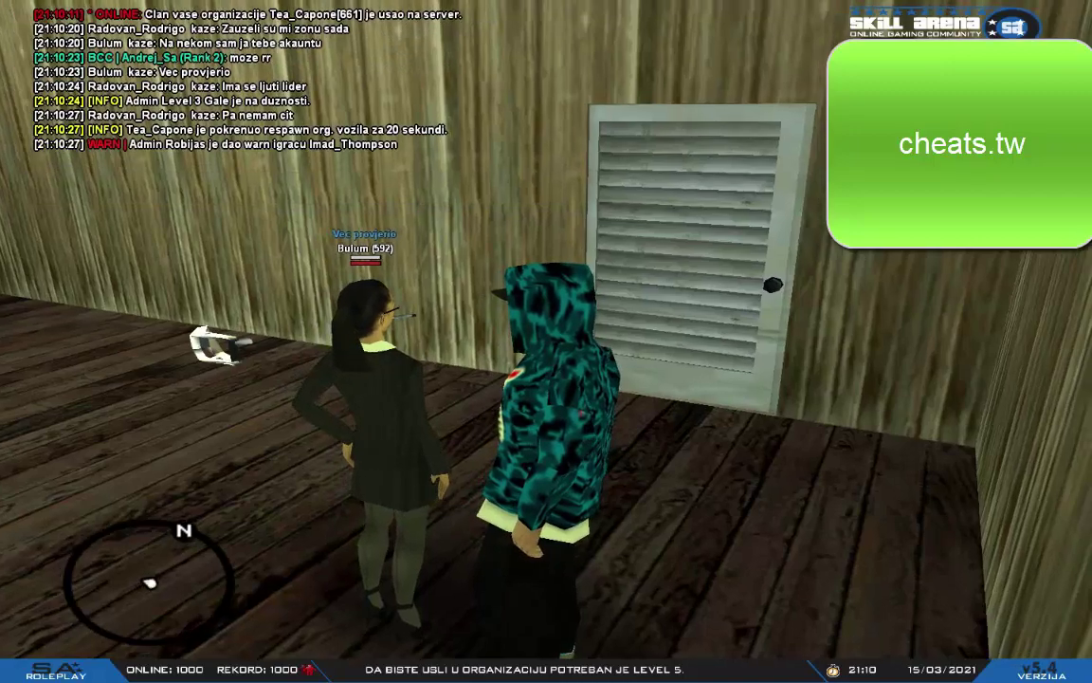
# - Take an in-game screenshot and answer the admin in the chat with "igram na ovom"
pyautogui.press('F8')
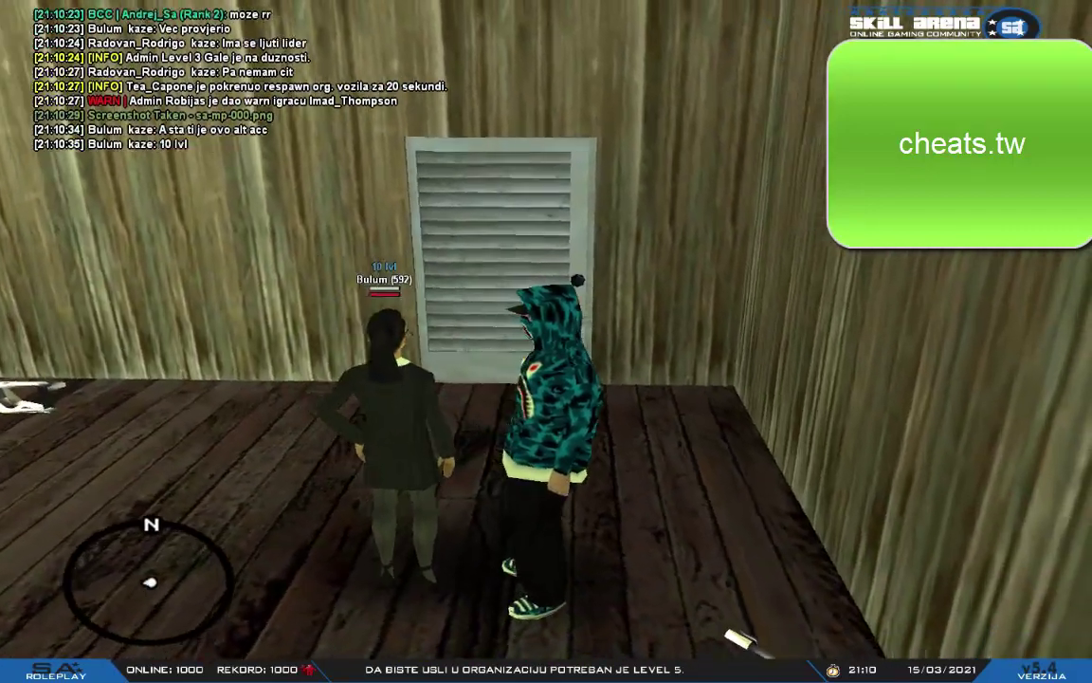
pyautogui.write('t')
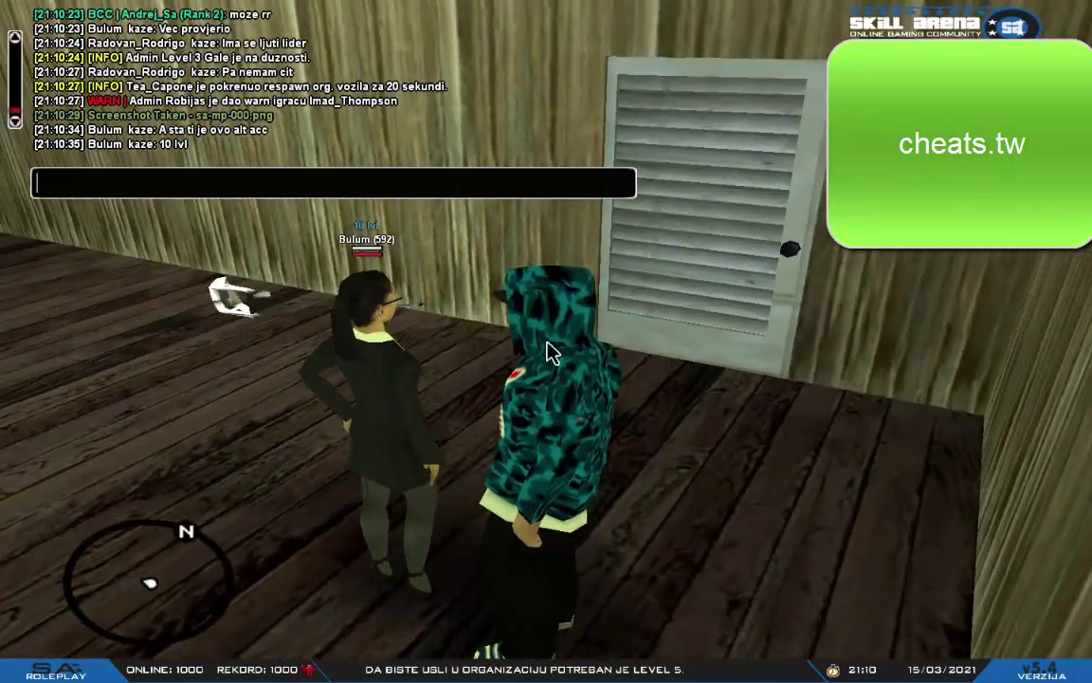
pyautogui.write('igram na ov')
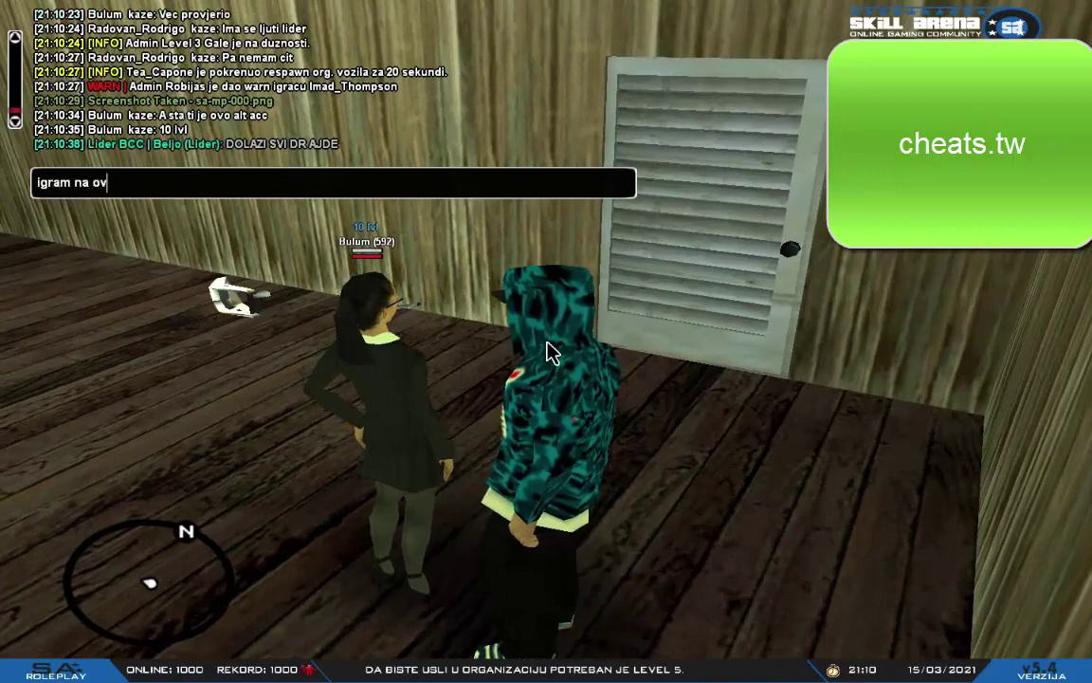
pyautogui.write('om')
pyautogui.press('Return')
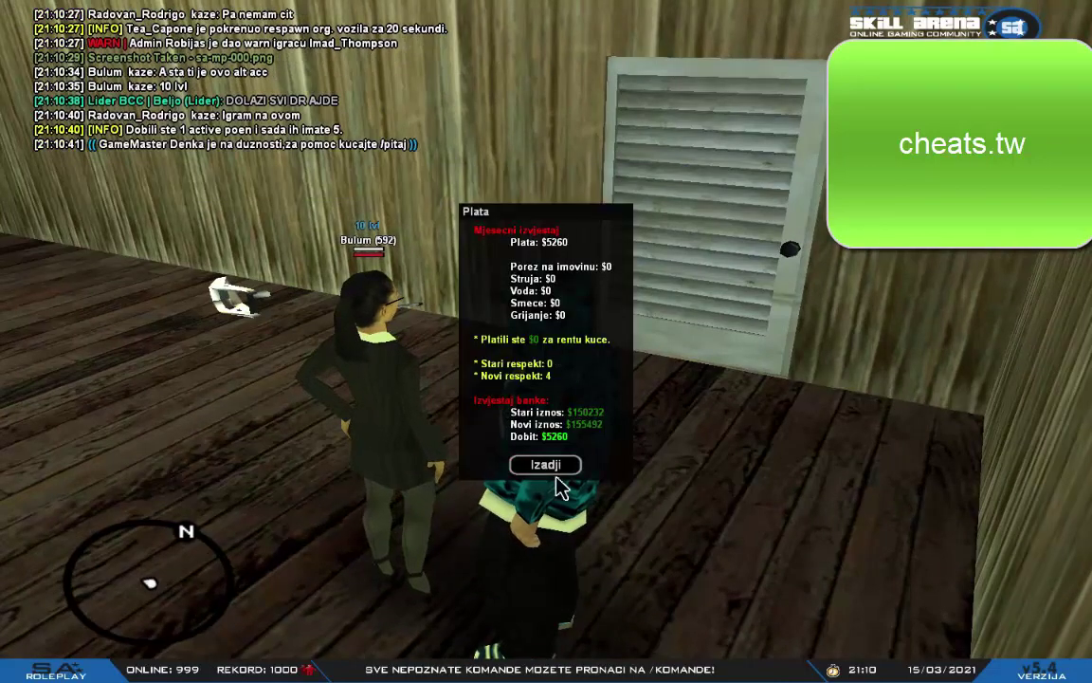
# - Dismiss the salary report and send the chat messages "ovaj" and "od proslog nemam podatke zato sto sam radio sistem" to the admin
pyautogui.click(559, 474)
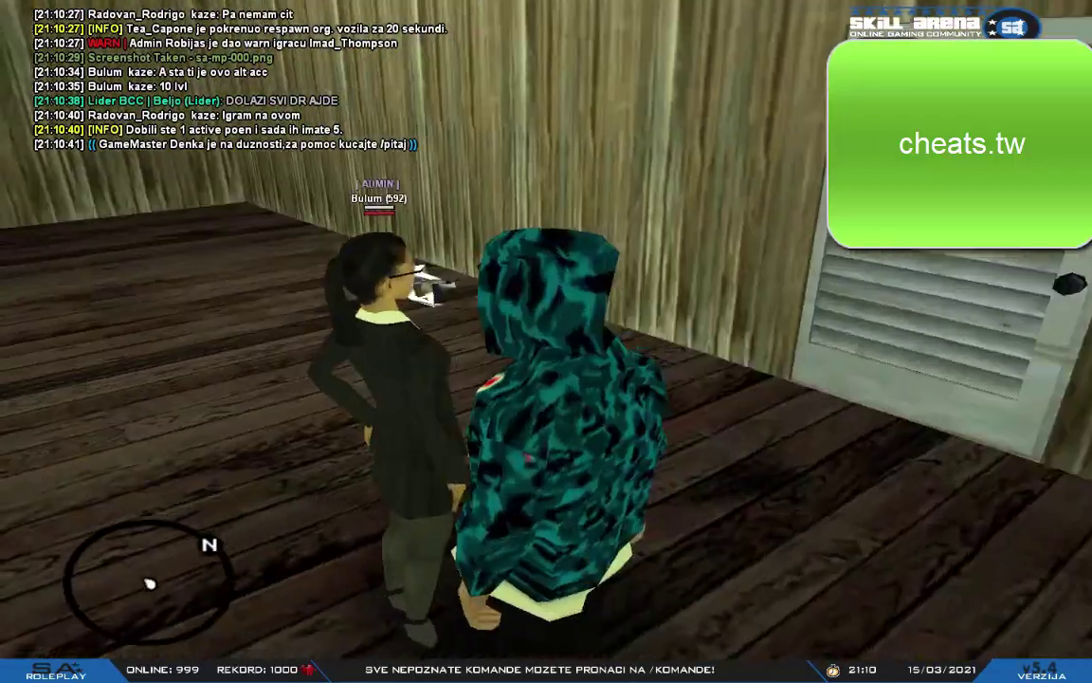
pyautogui.press('t')
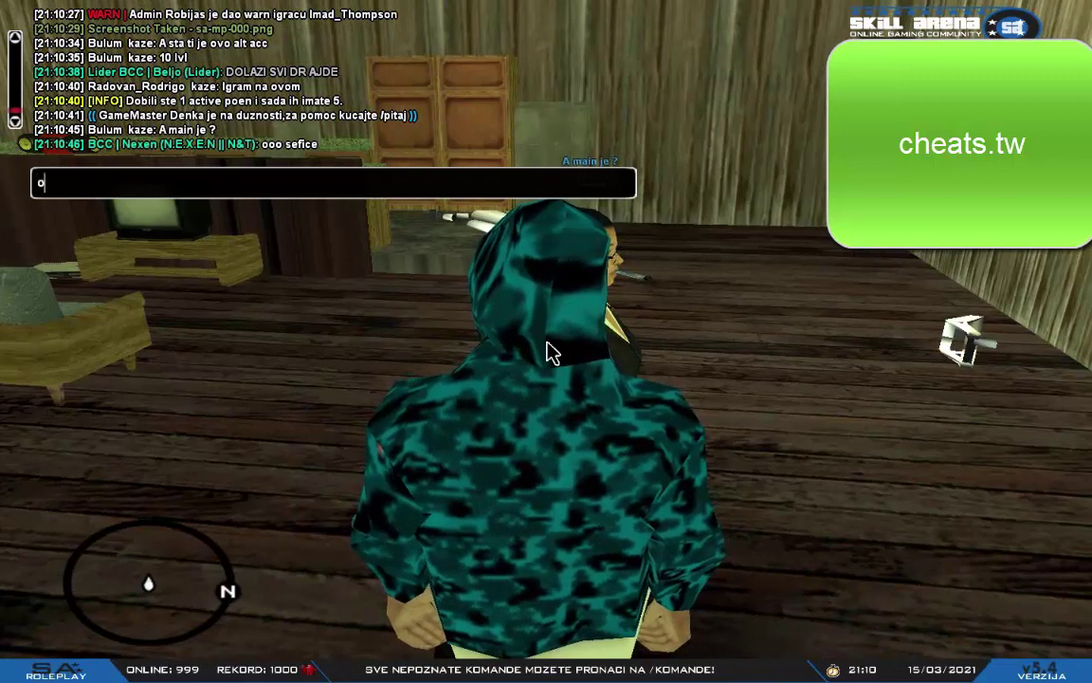
pyautogui.write('ovaj')
pyautogui.press('Return')
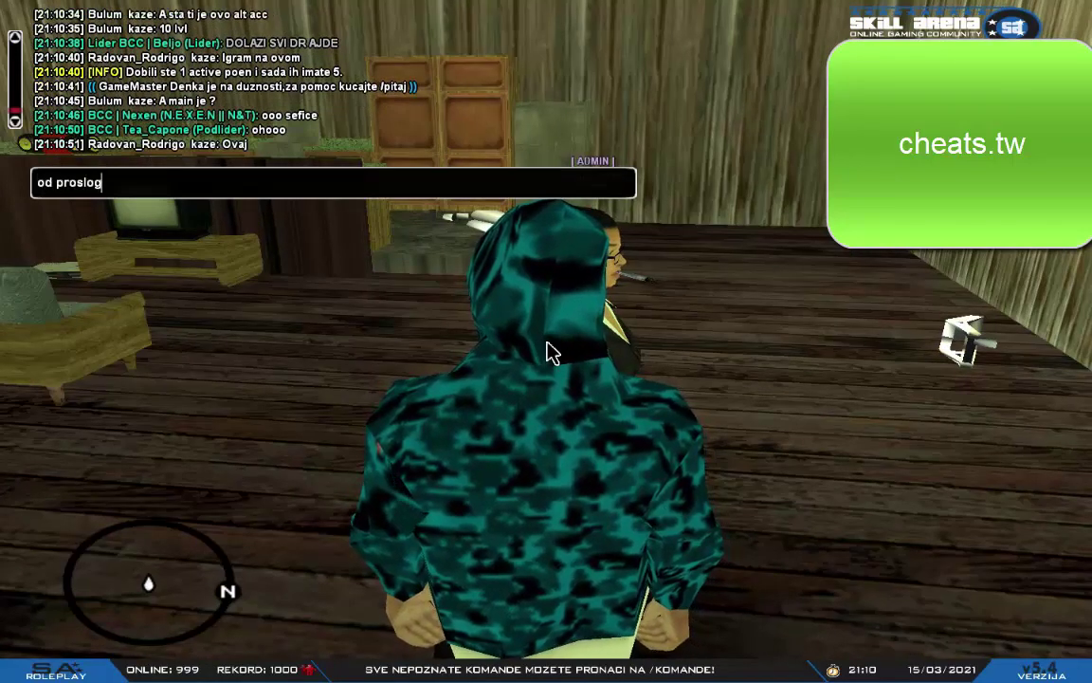
pyautogui.write('od proslog nemam podatke zato sto sam radio sistem')
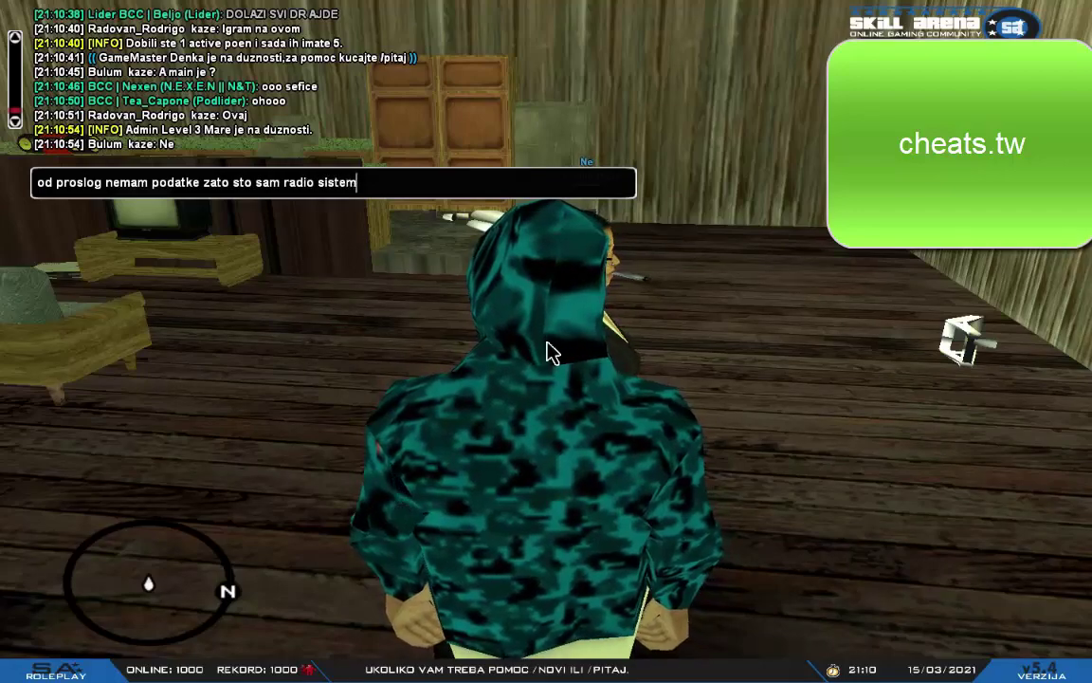
pyautogui.press('Return')
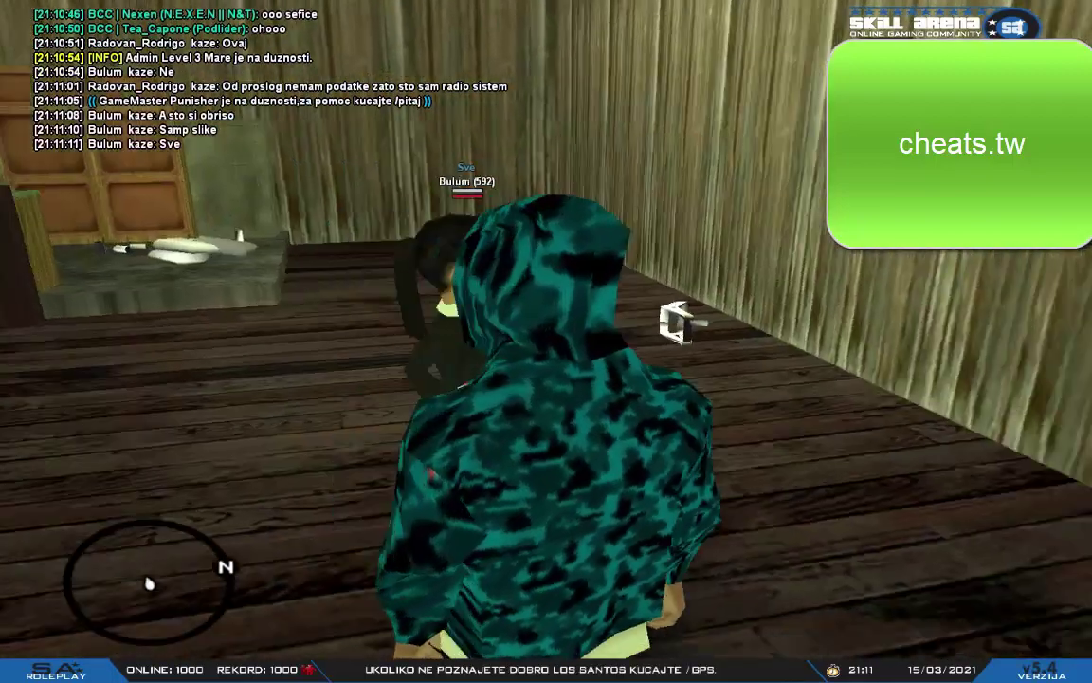
# - Answer the admin in the chat with "memoriju mi zauzimaju i ovako nemam nista" and take an in-game screenshot
pyautogui.press('t')
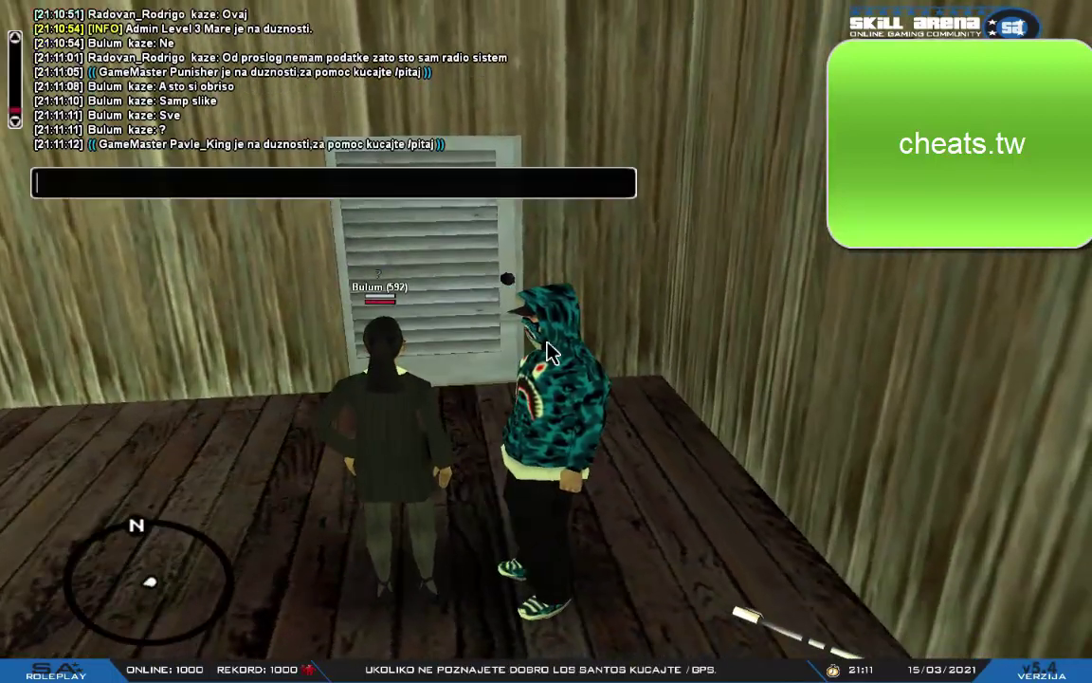
pyautogui.write('memoriju mi')
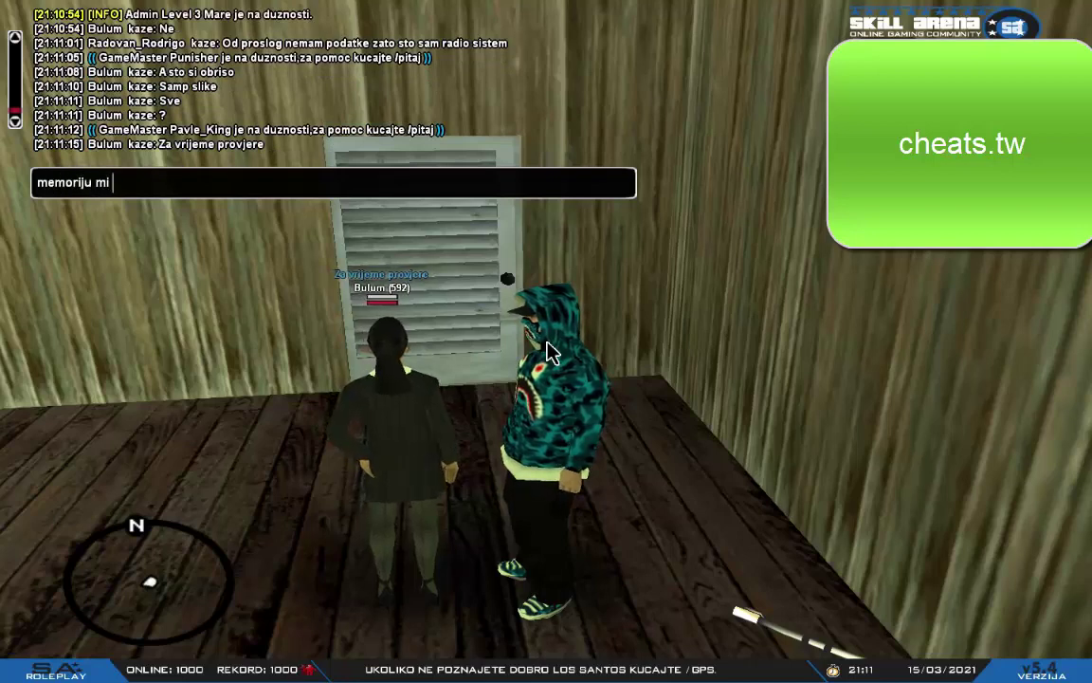
pyautogui.write(' zauzimaju')
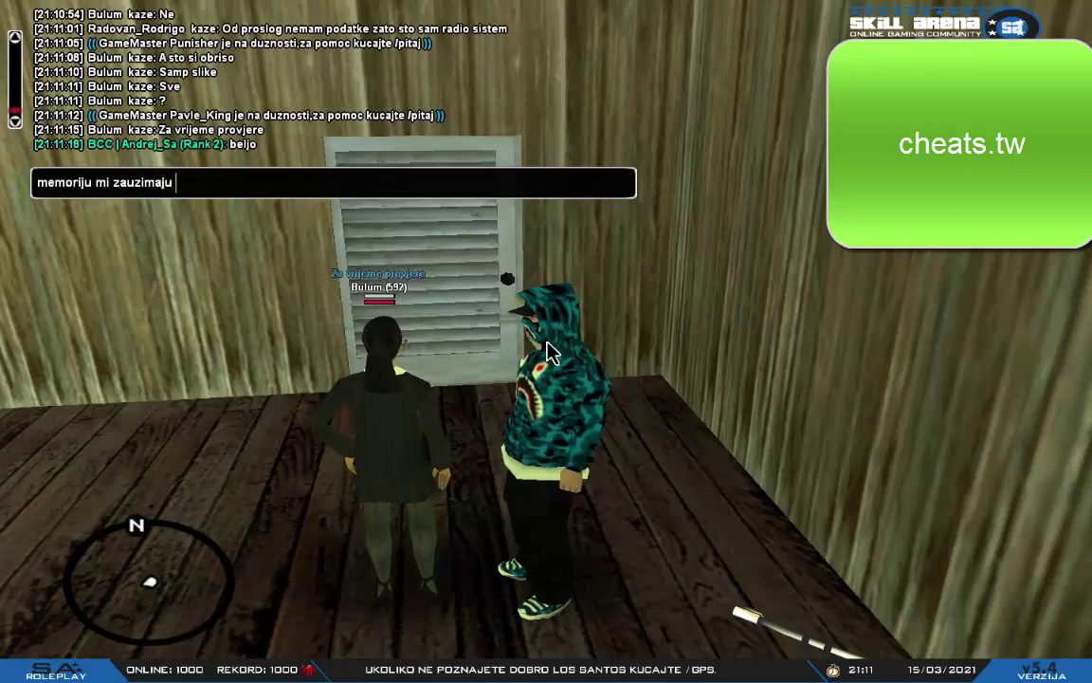
pyautogui.write(' i ovako nemam nista')
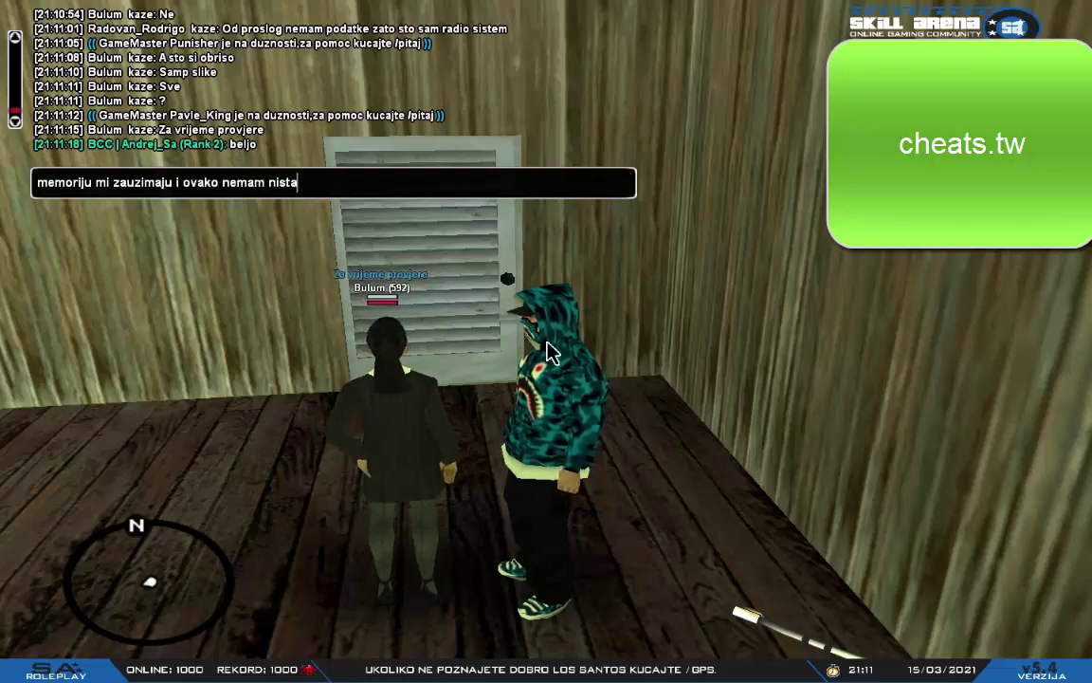
pyautogui.press('Return')
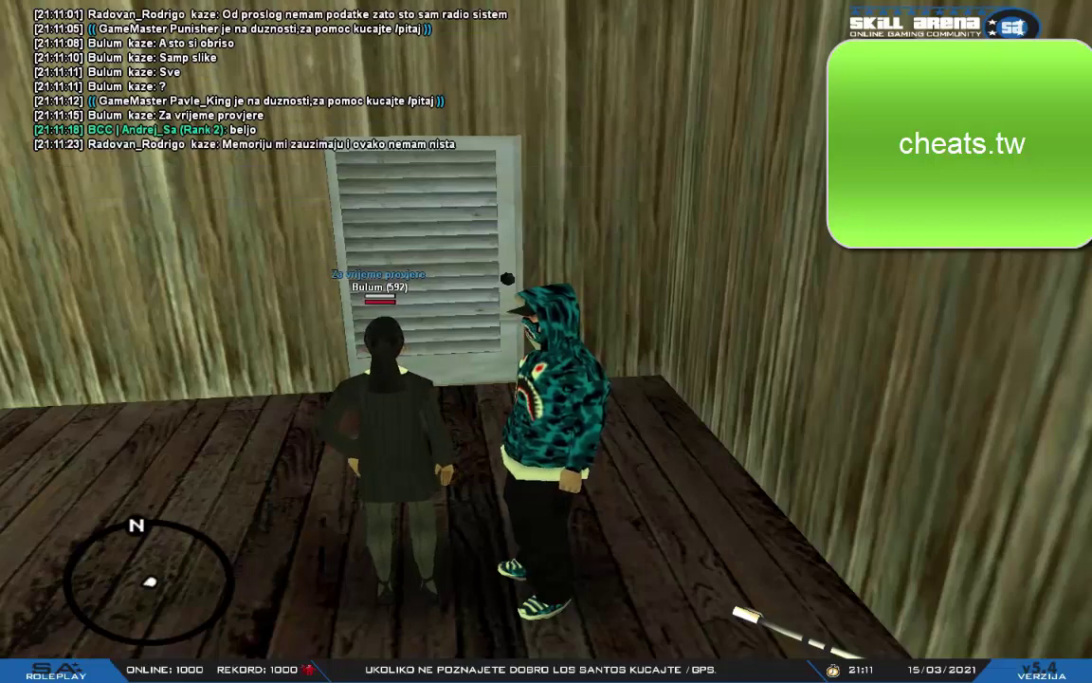
pyautogui.press('F8')
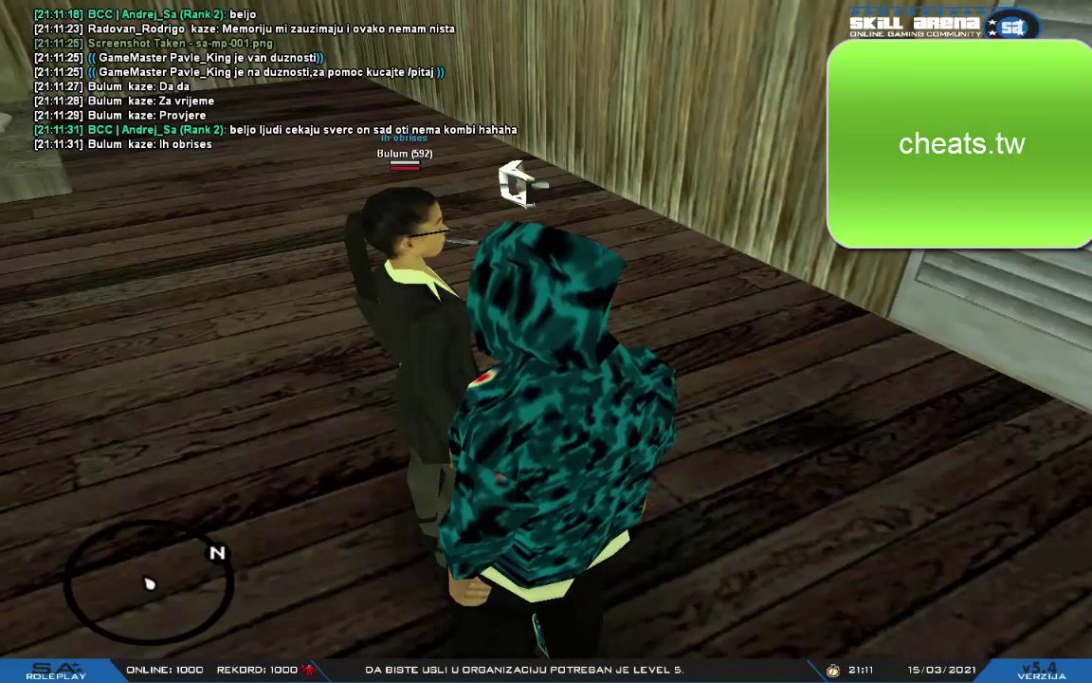
# - Start writing another chat reply to the admin, beginning with "ni"
pyautogui.write('t')
pyautogui.write('ni')
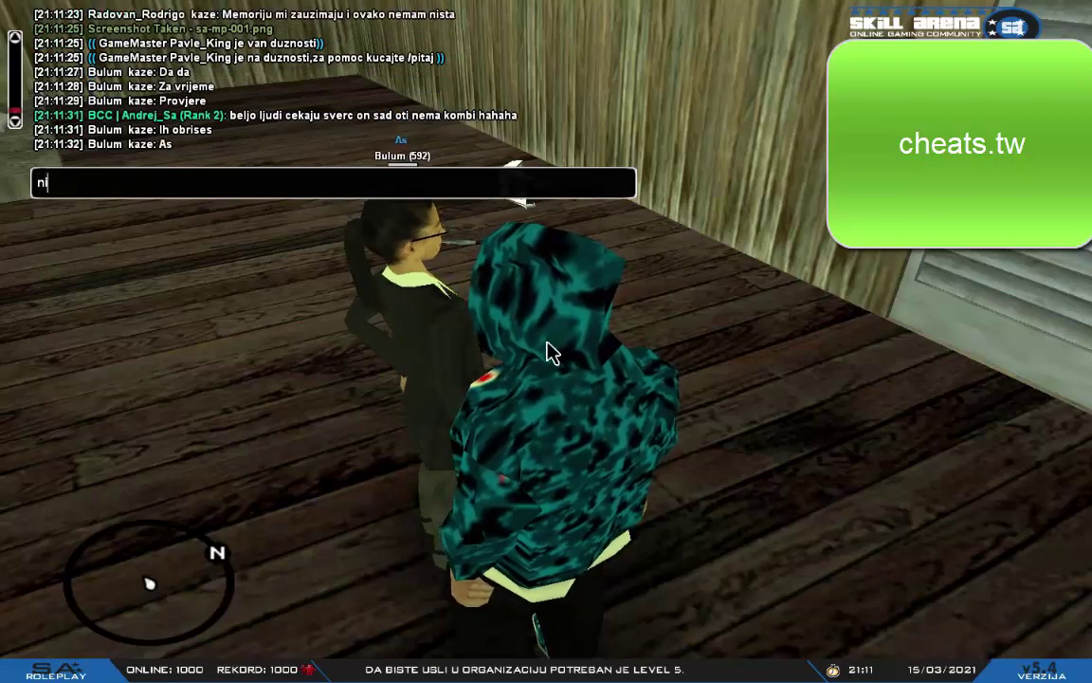